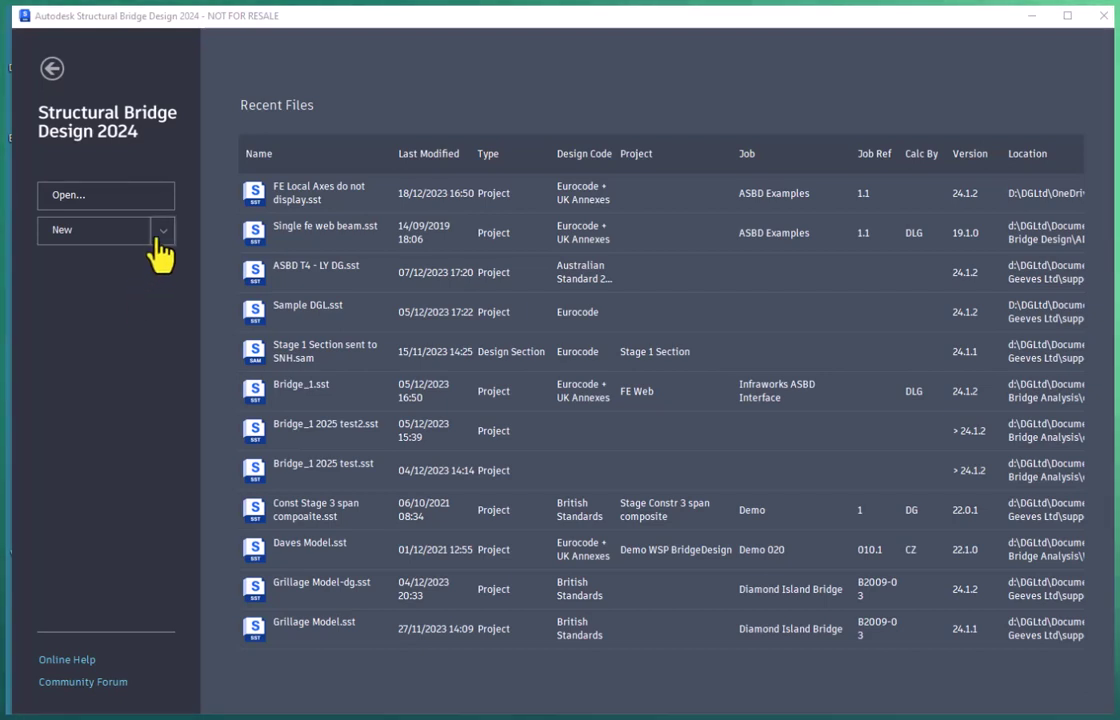
- Create a new project from the EU Concrete Box company template
left_click(158, 232)
left_click(156, 284)
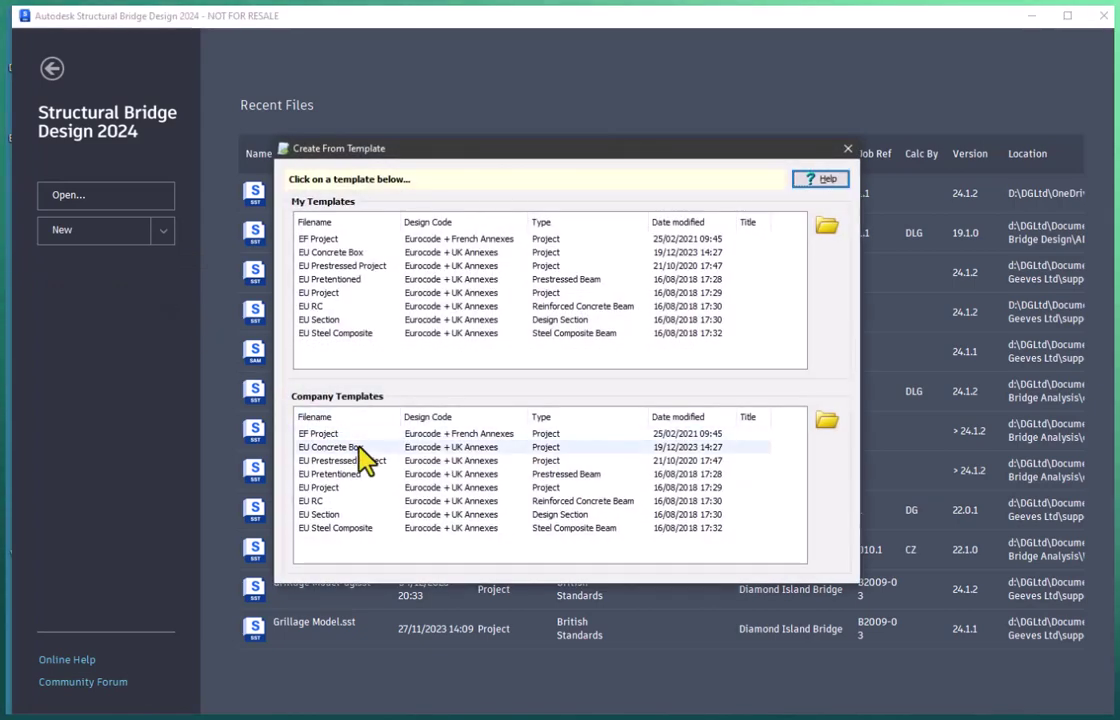
double_click(357, 448)
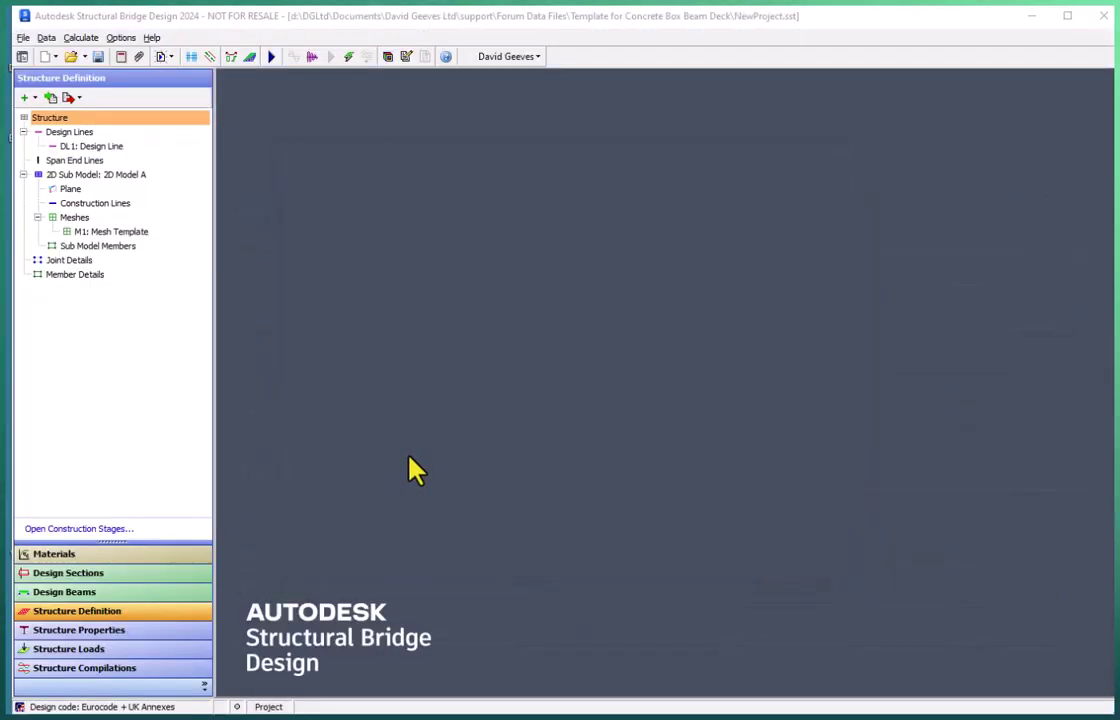
- Browse the MP1–MP3 materials, design sections and design beams, selecting beam SB1
left_click(97, 576)
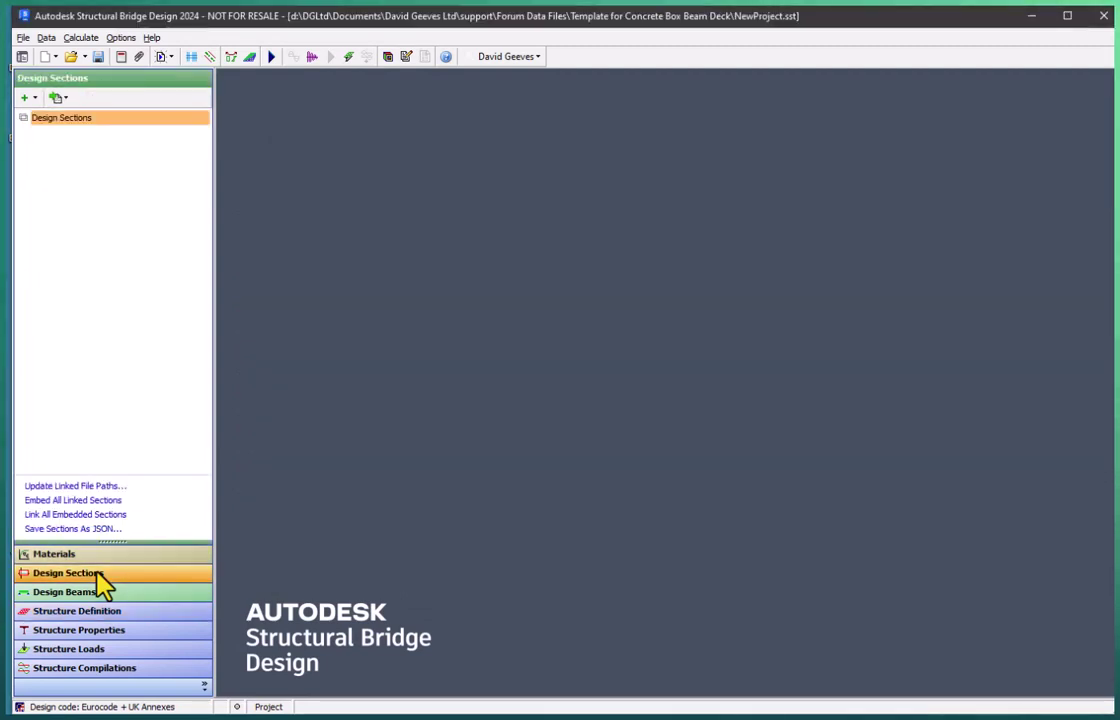
left_click(82, 555)
key("Up")
key("Up")
left_click(84, 168)
key("Down")
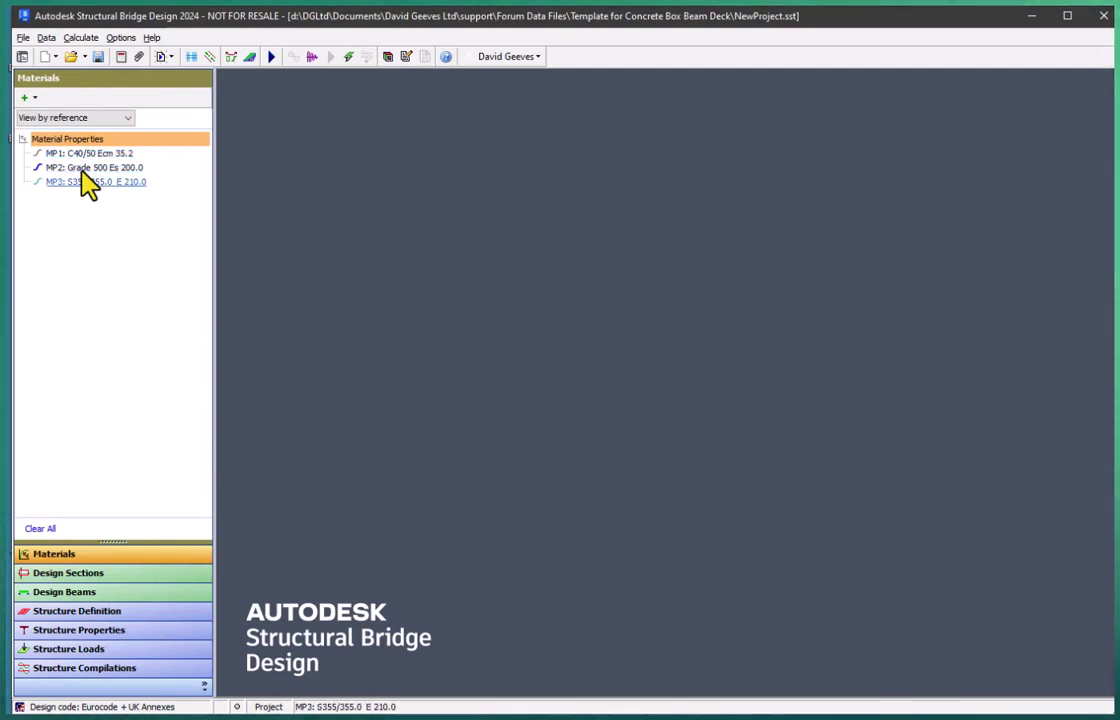
left_click(84, 574)
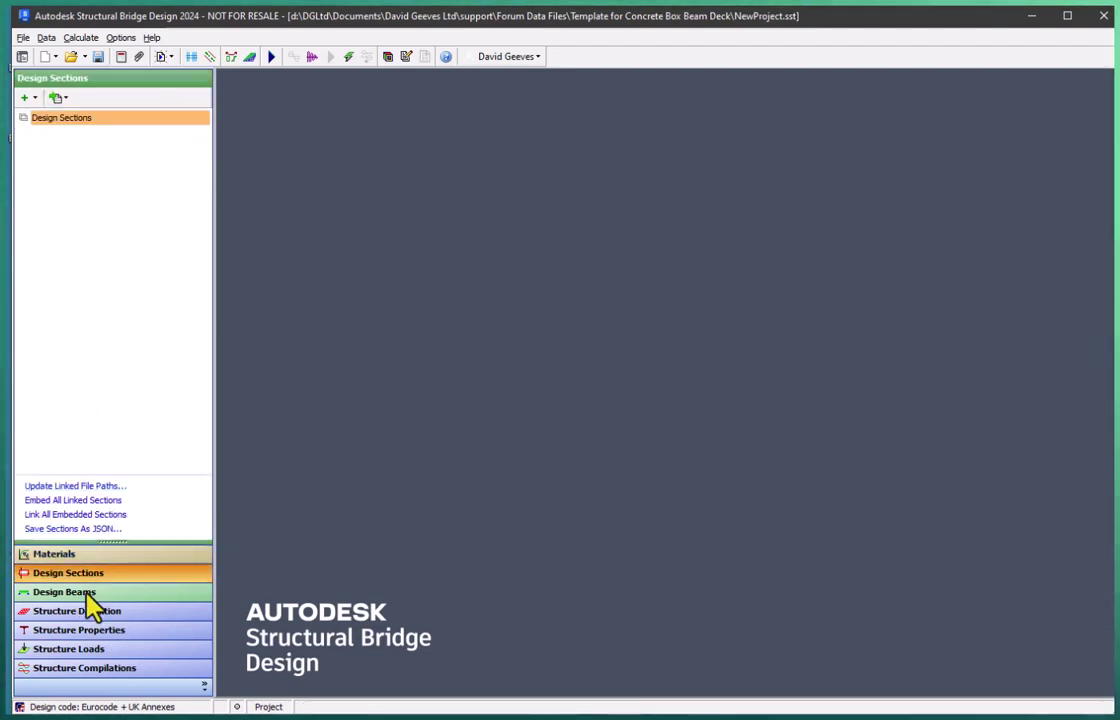
left_click(87, 595)
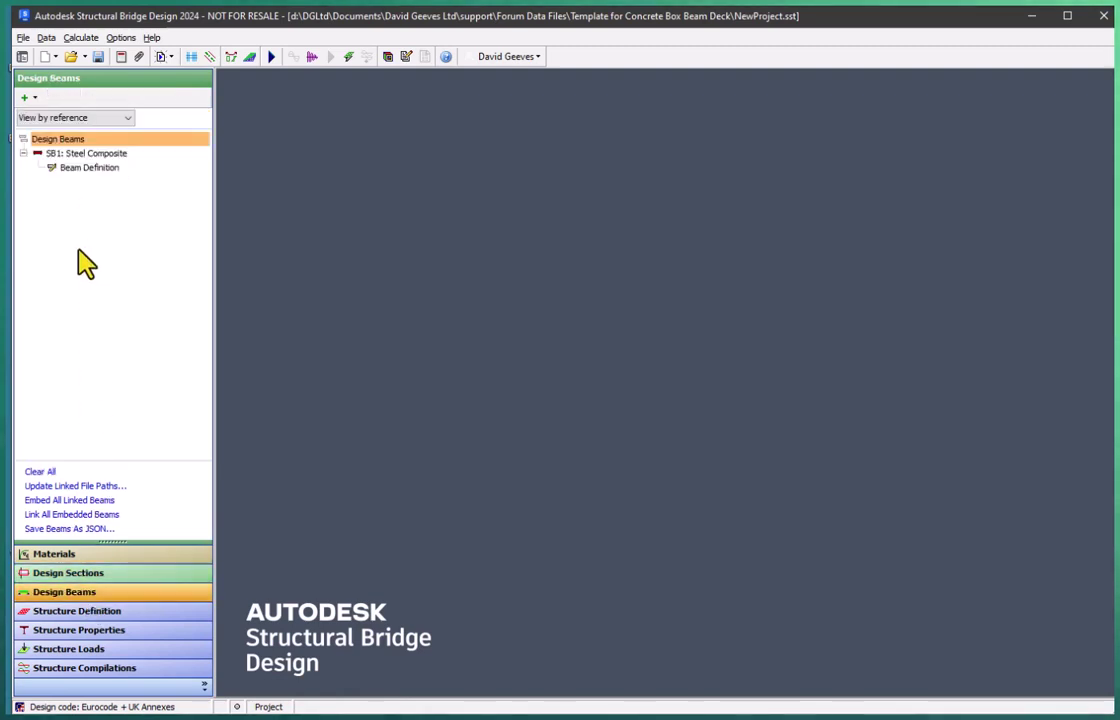
left_click(84, 174)
- Open SB1's beam definition and review Section 1's rectangular concrete slab dimensions
double_click(86, 168)
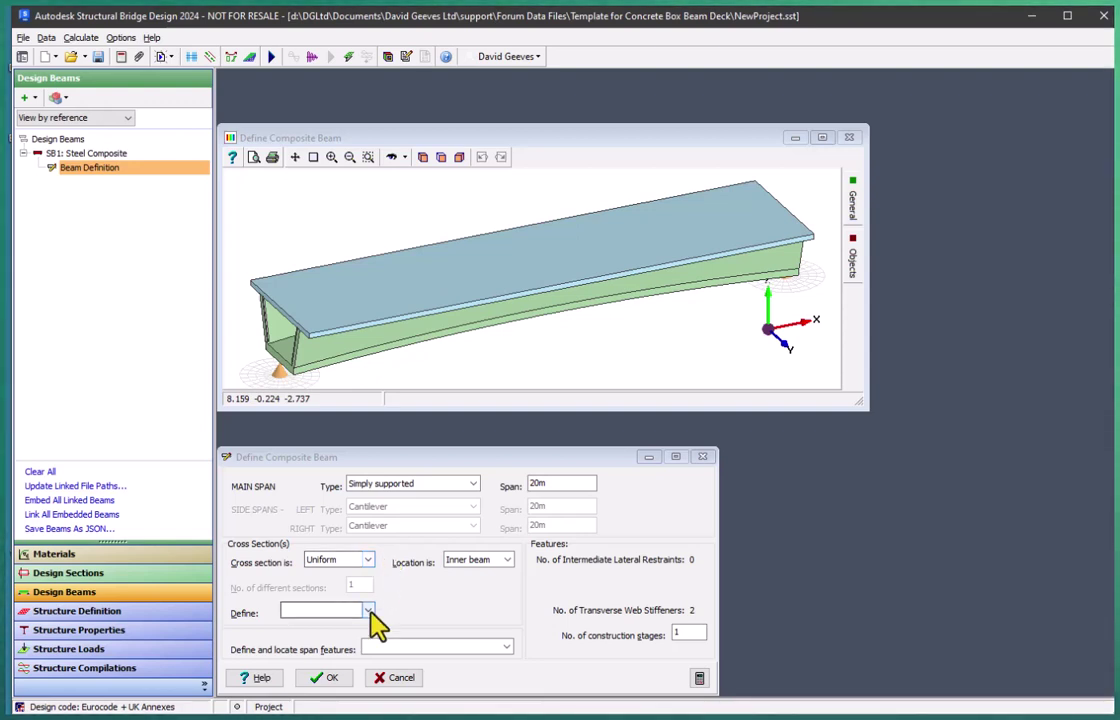
left_click(369, 612)
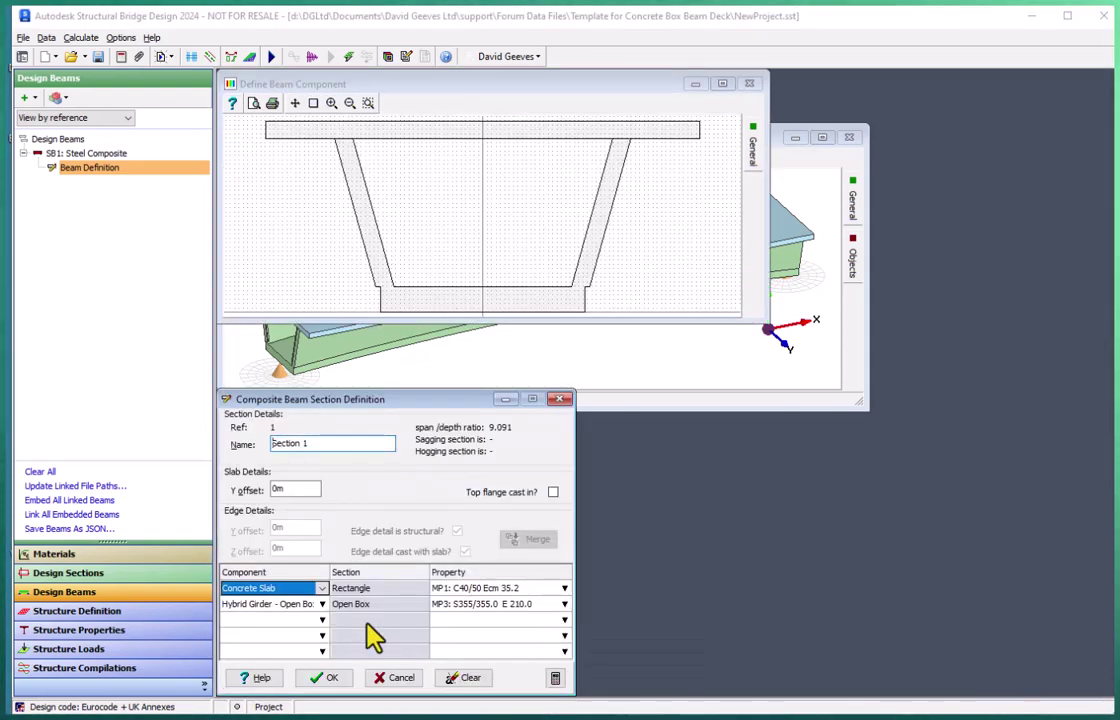
left_click(321, 588)
left_click(296, 664)
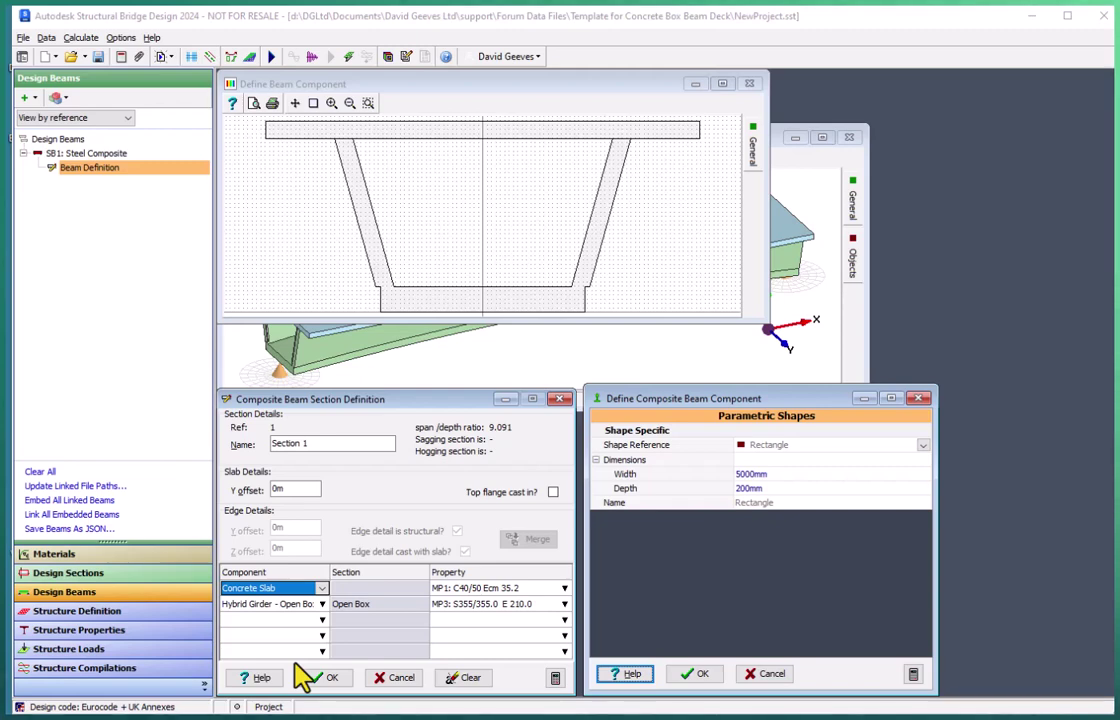
left_click(750, 678)
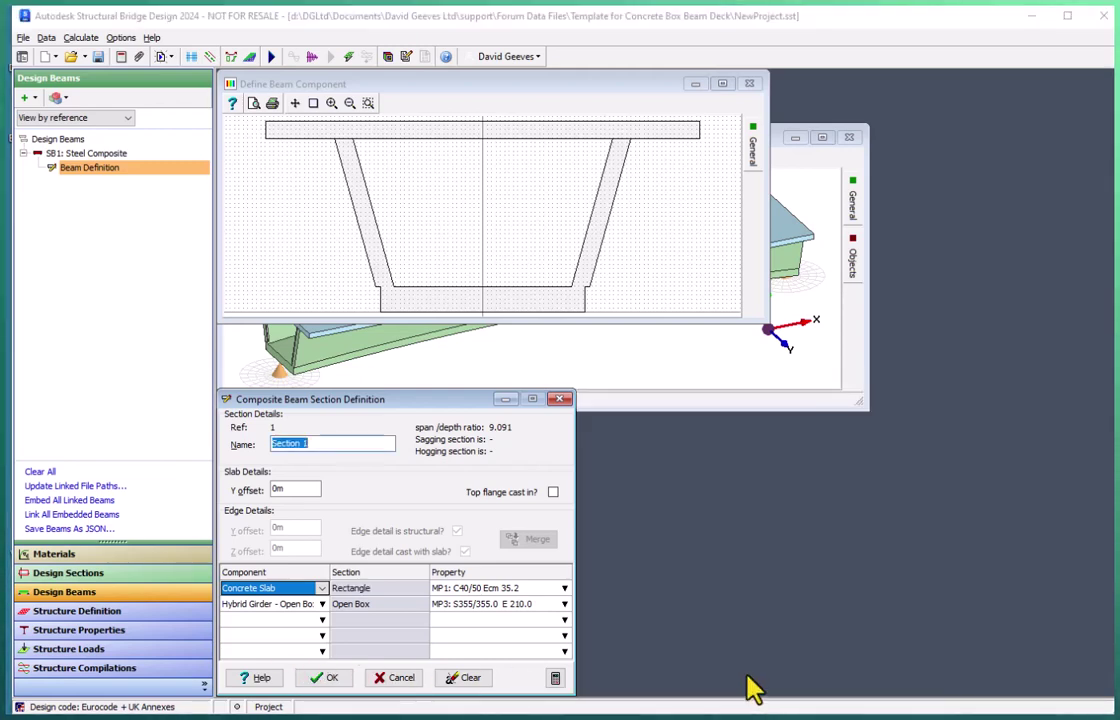
- Review the open box hybrid girder dimensions and accept Section 1 despite the web thickness warning
left_click(320, 606)
left_click(321, 605)
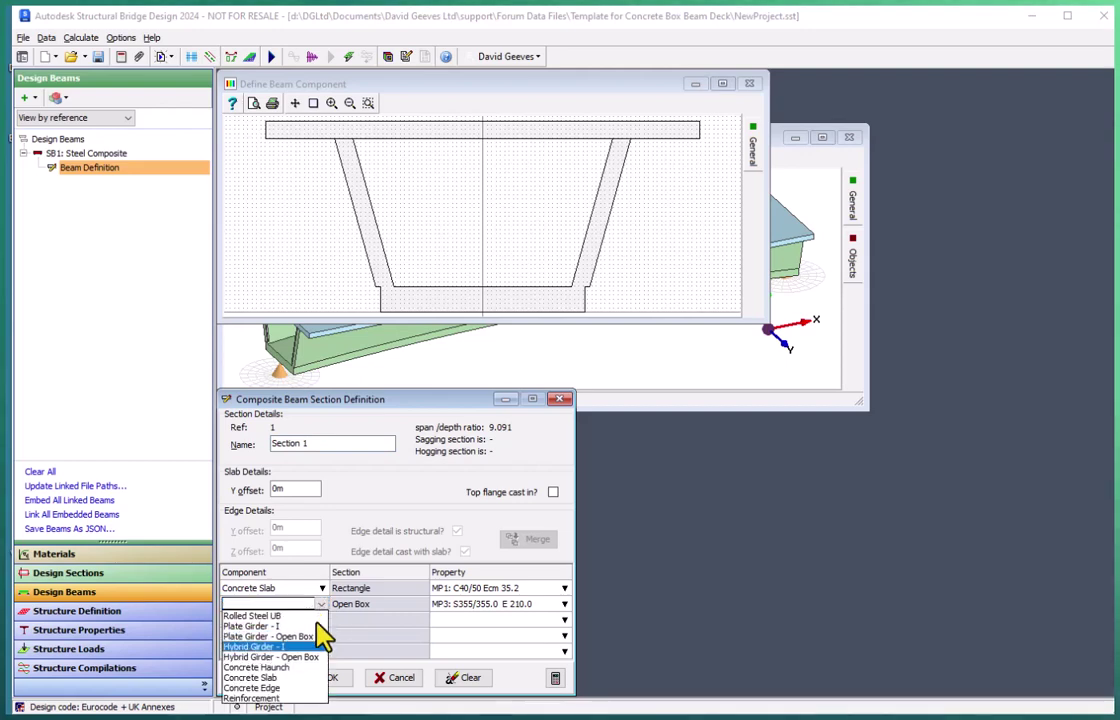
left_click(300, 658)
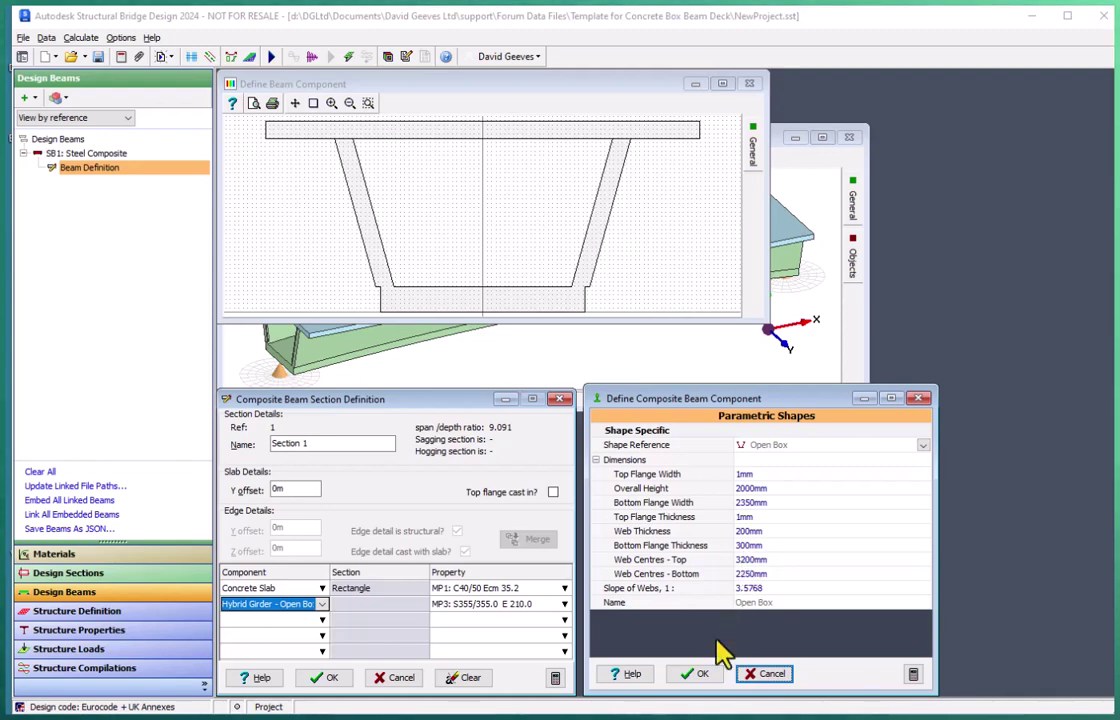
left_click(700, 674)
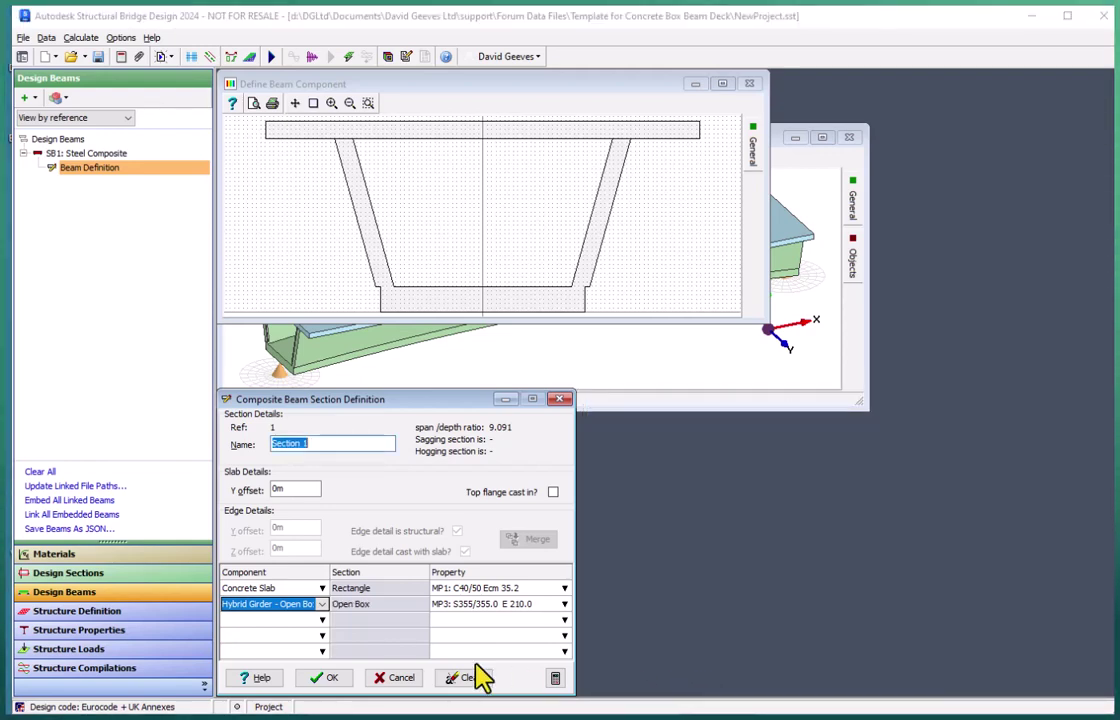
left_click(333, 680)
left_click(818, 430)
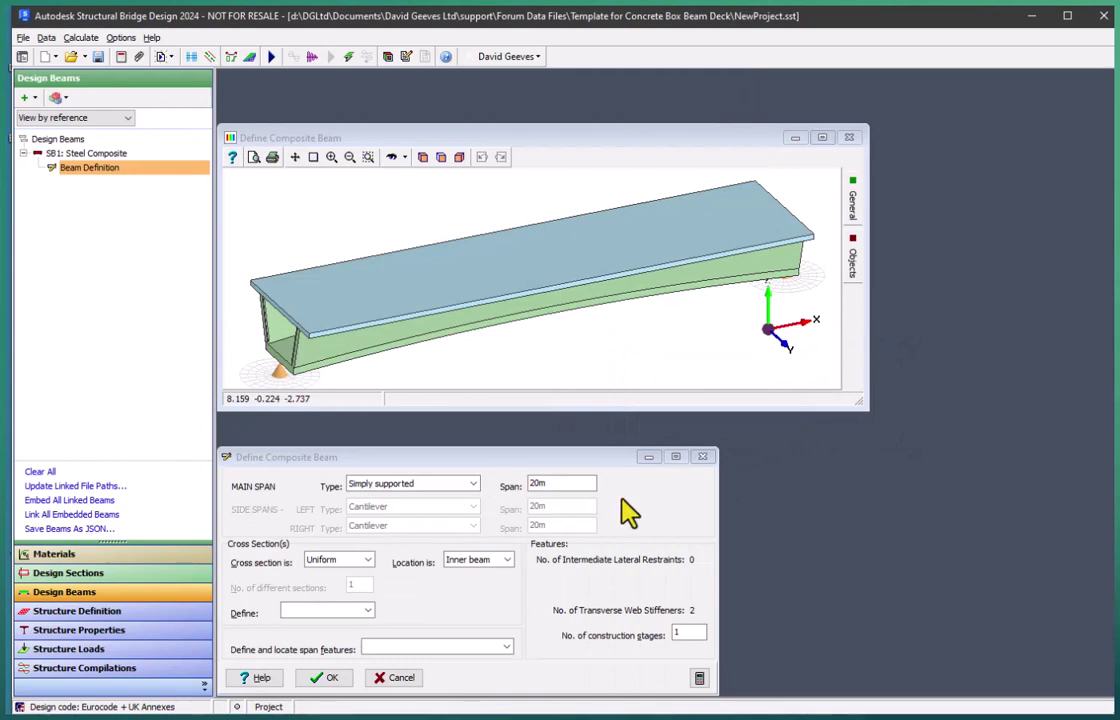
- Accept SB1's soffit profile, with bottom flange widening 500 mm at midspan, and close the definition
left_click(367, 611)
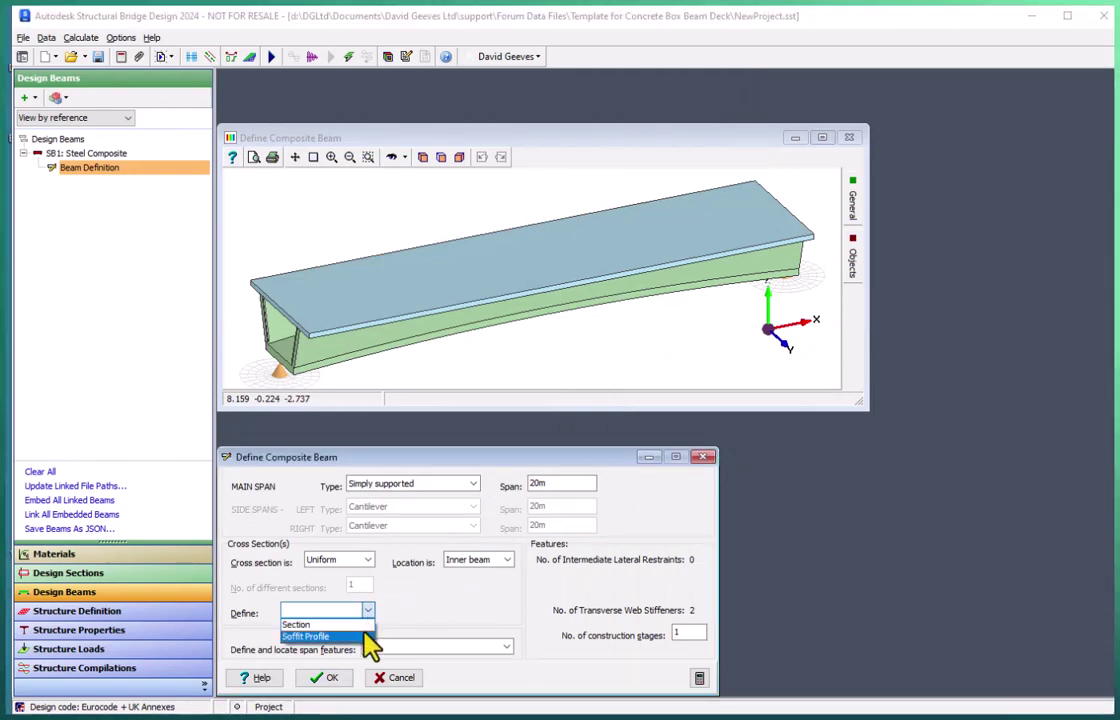
left_click(365, 637)
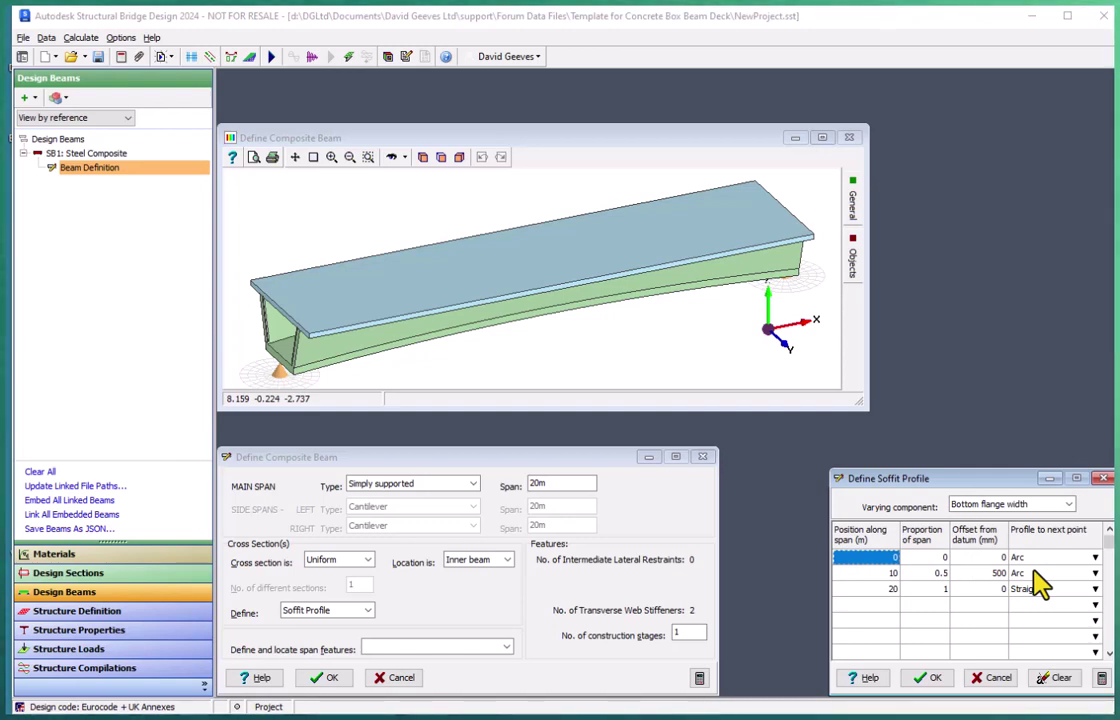
left_click(930, 678)
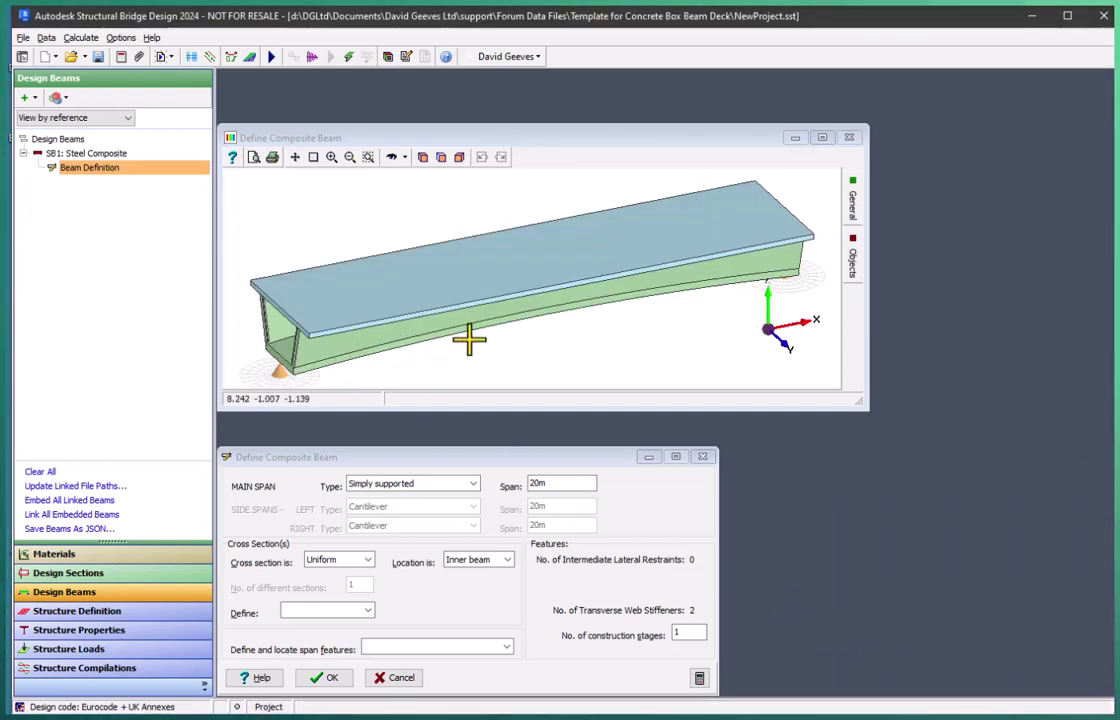
left_click(336, 679)
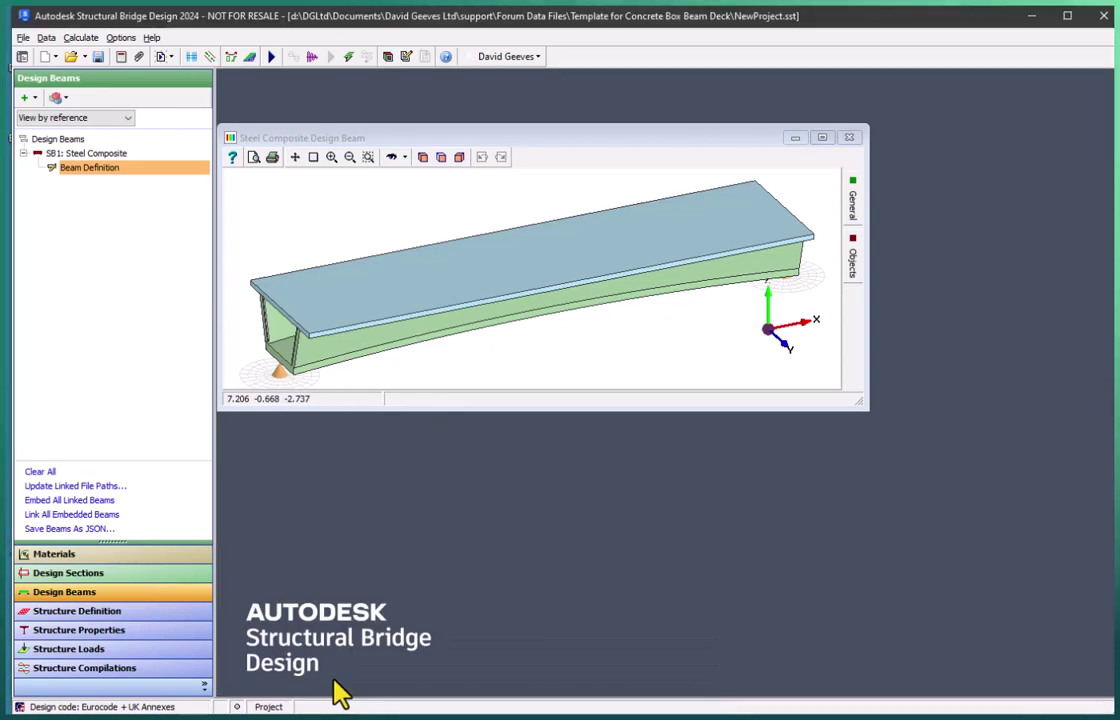
- Review design line DL1, a 20 m arc of radius 50.5 m, in the structure definition
left_click(155, 612)
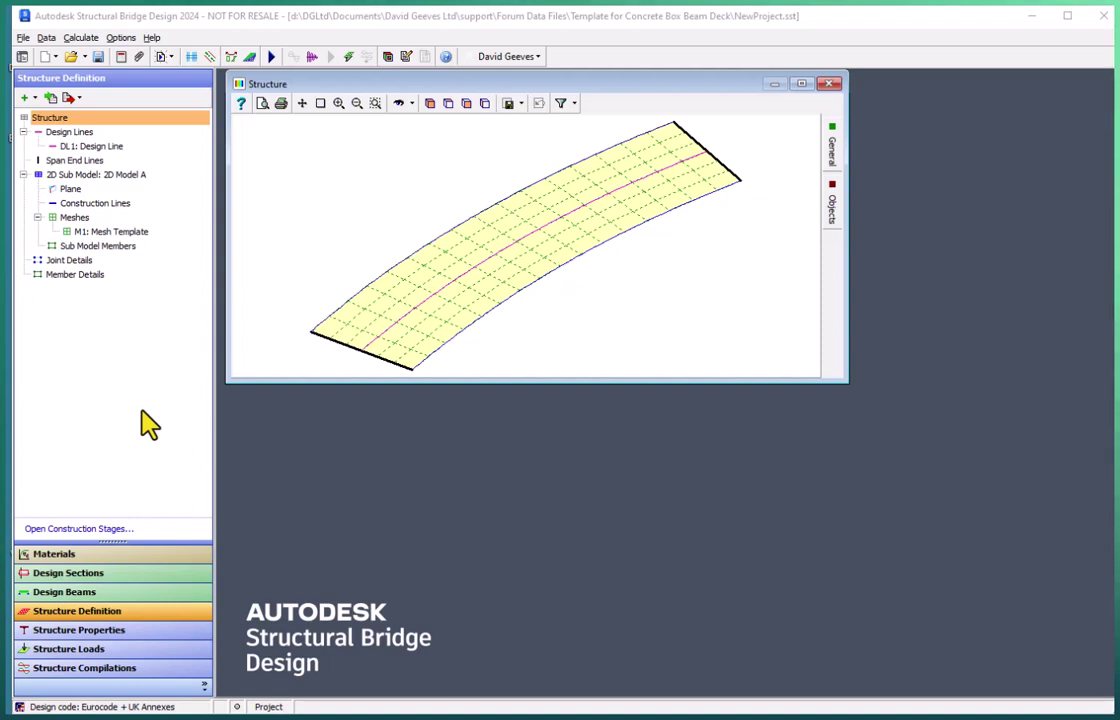
double_click(98, 147)
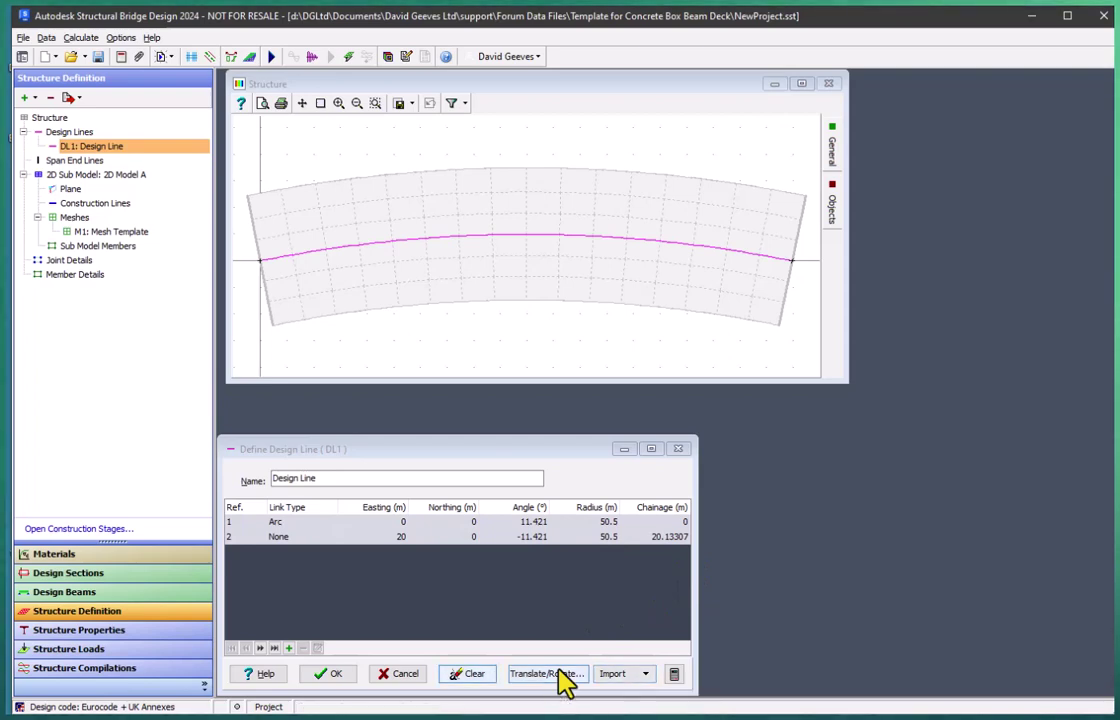
left_click(328, 675)
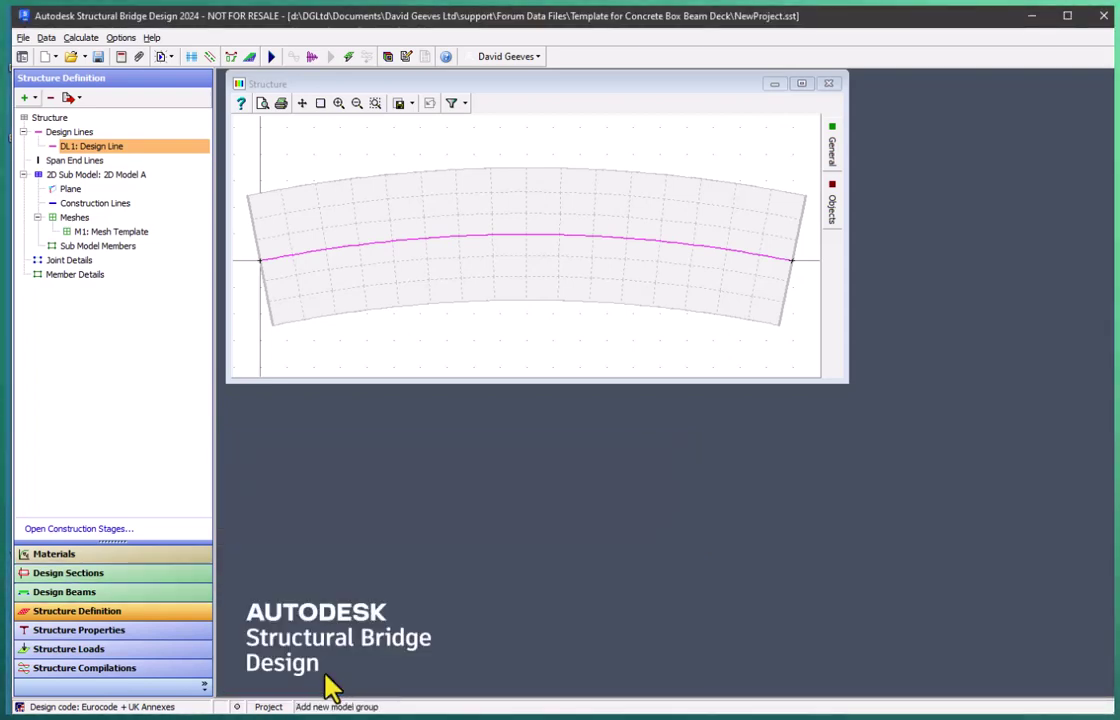
- Change the two construction line offsets from ±2.5 m to 5 and -5
left_click(80, 205)
double_click(78, 205)
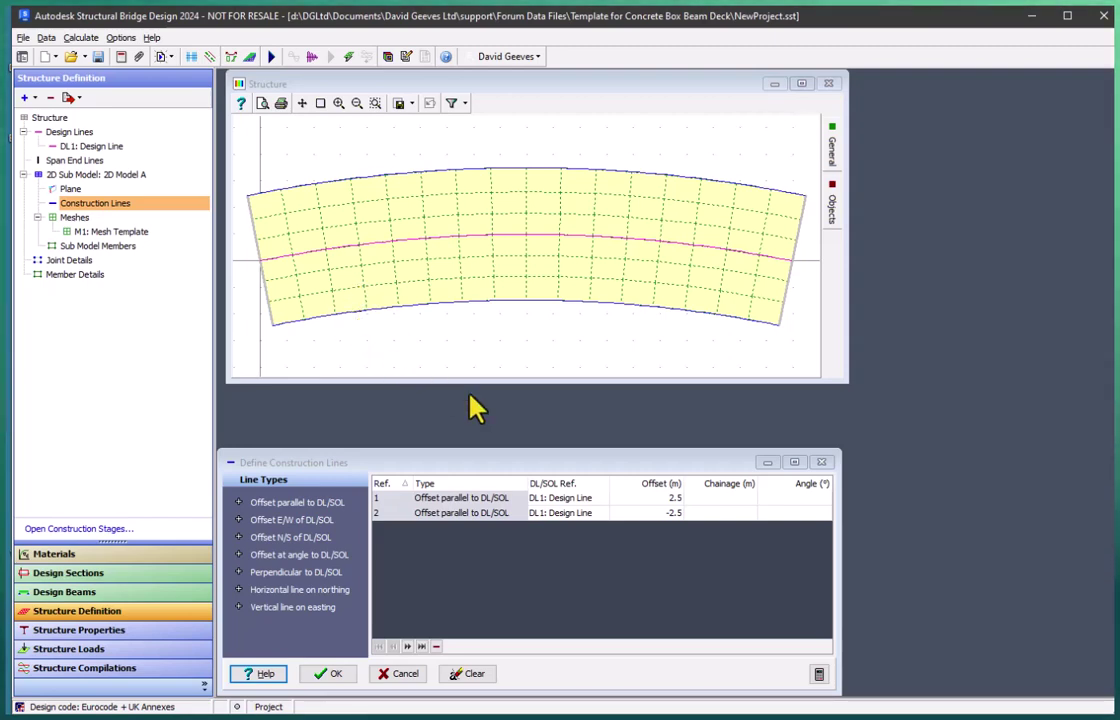
left_click(668, 510)
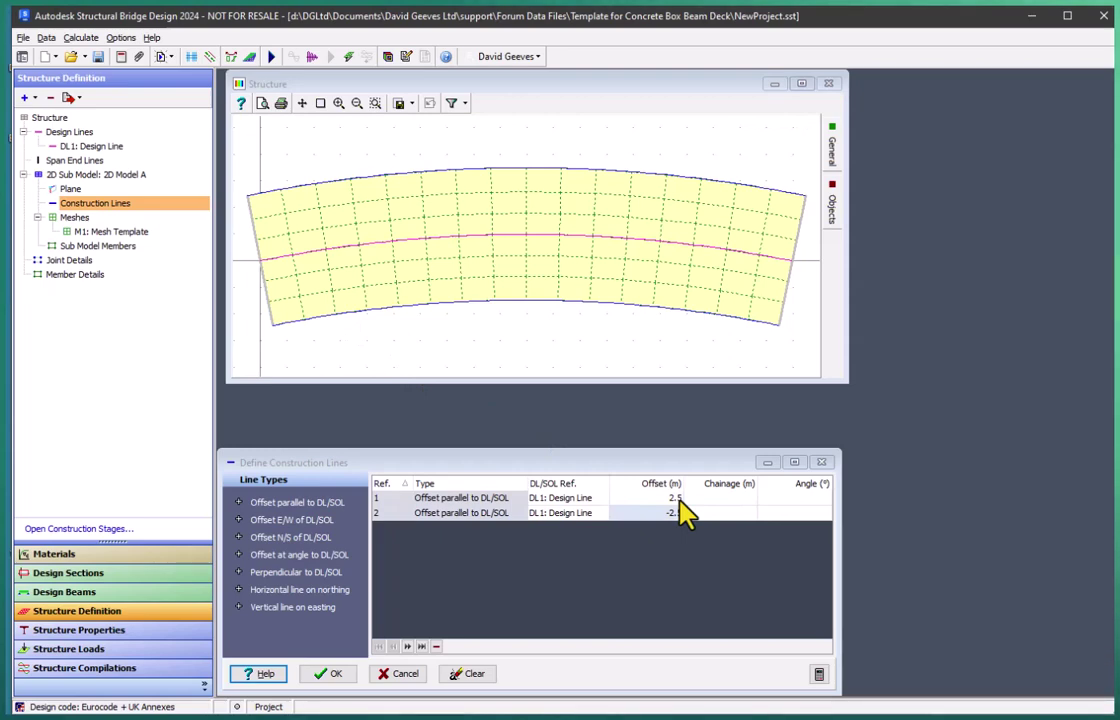
left_click(680, 502)
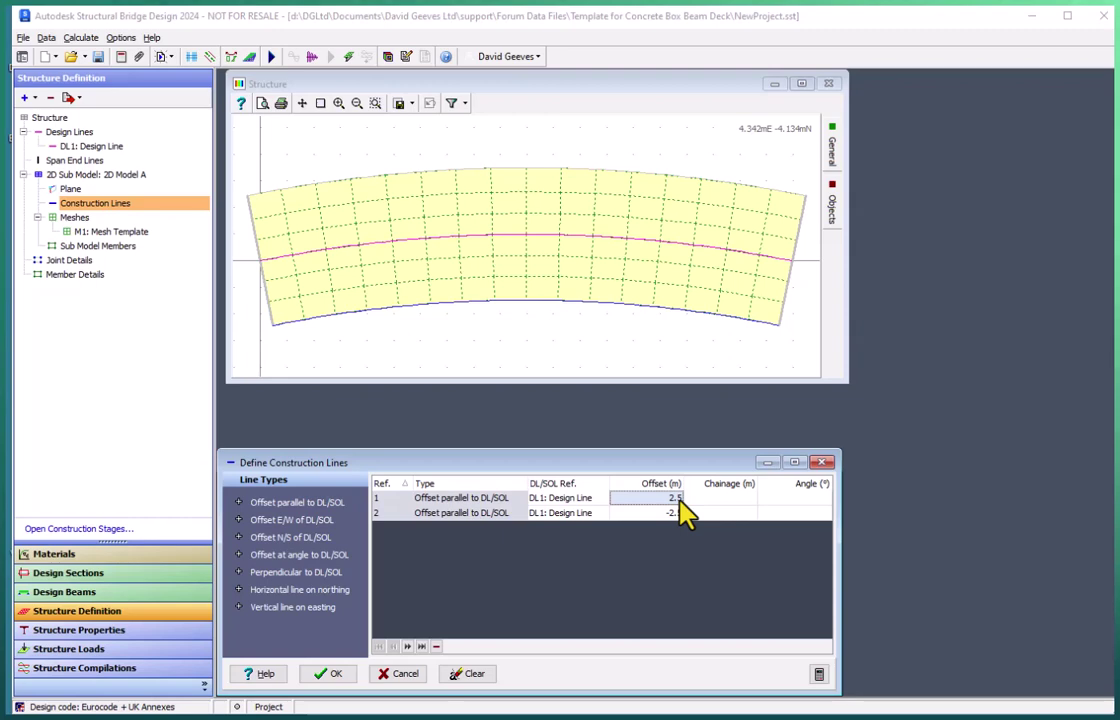
double_click(679, 505)
type("5")
left_click(677, 517)
type("-5")
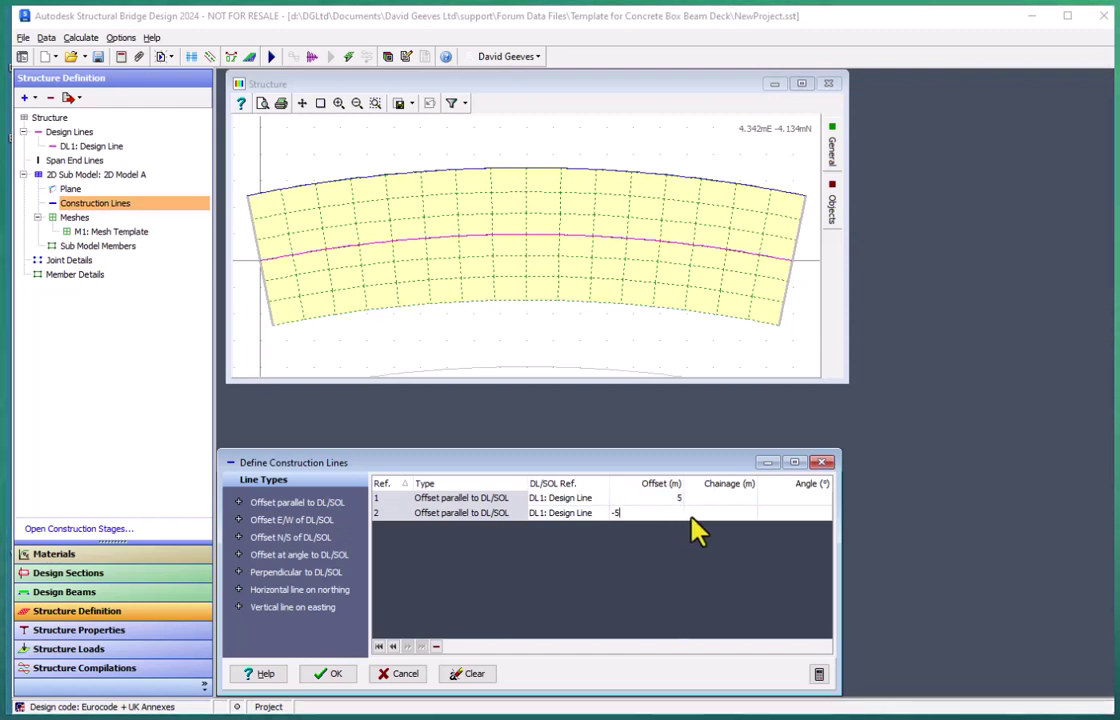
left_click(704, 516)
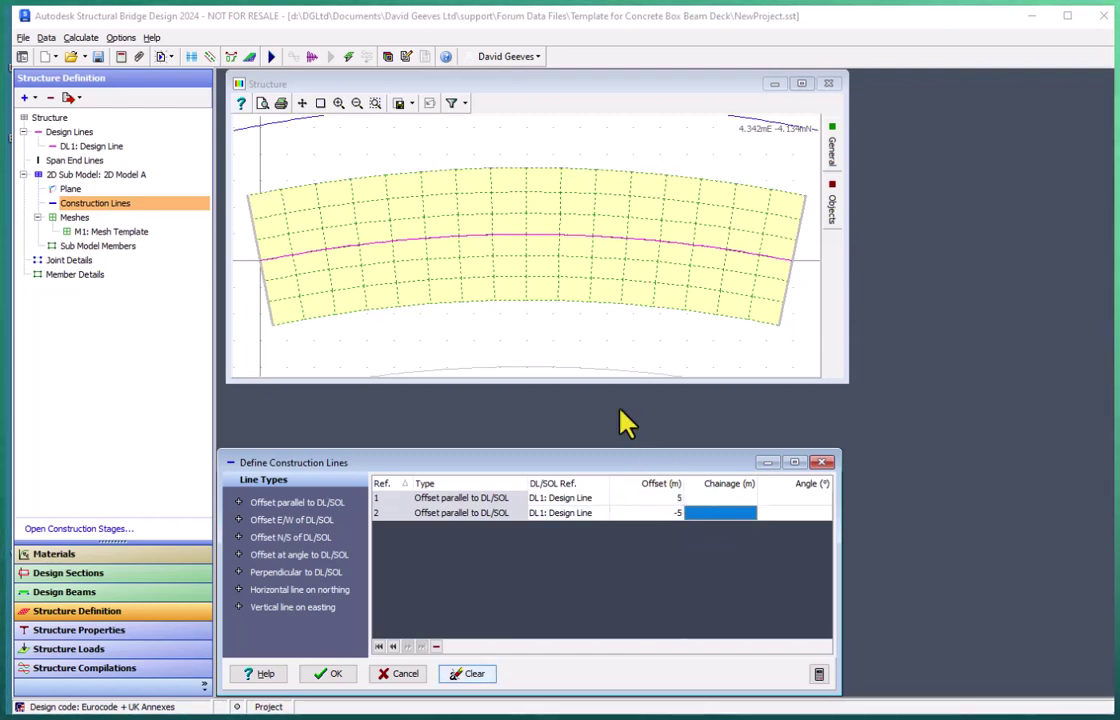
scroll(451, 195, "down", 1)
scroll(451, 195, "down", 3)
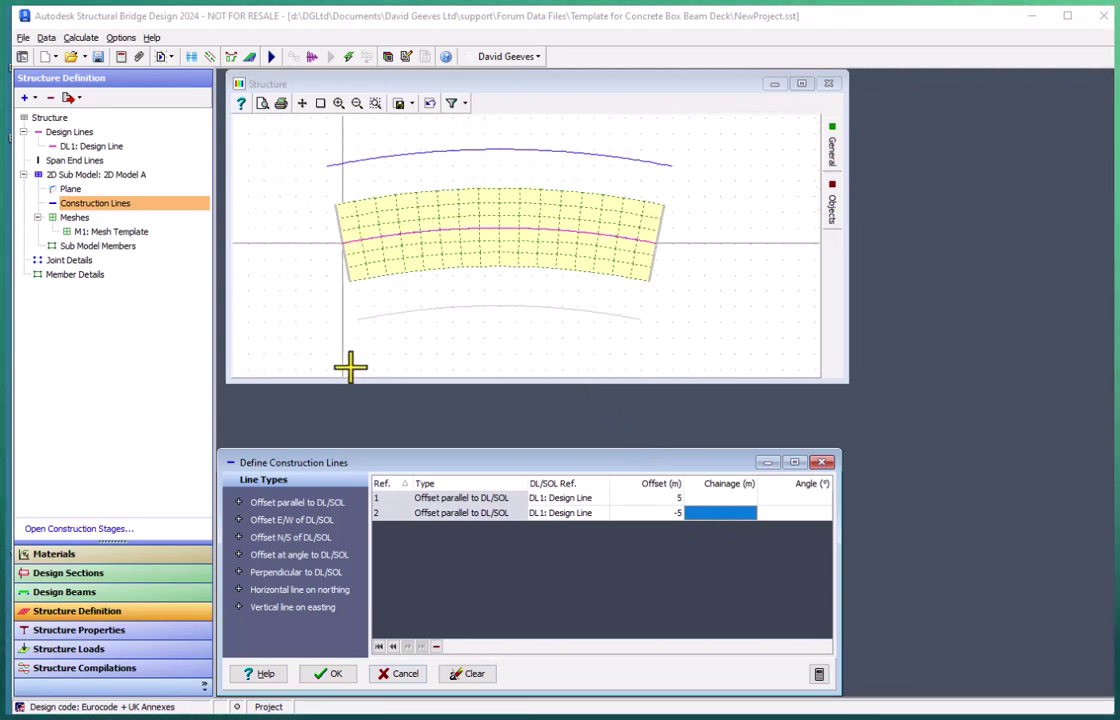
left_click(332, 678)
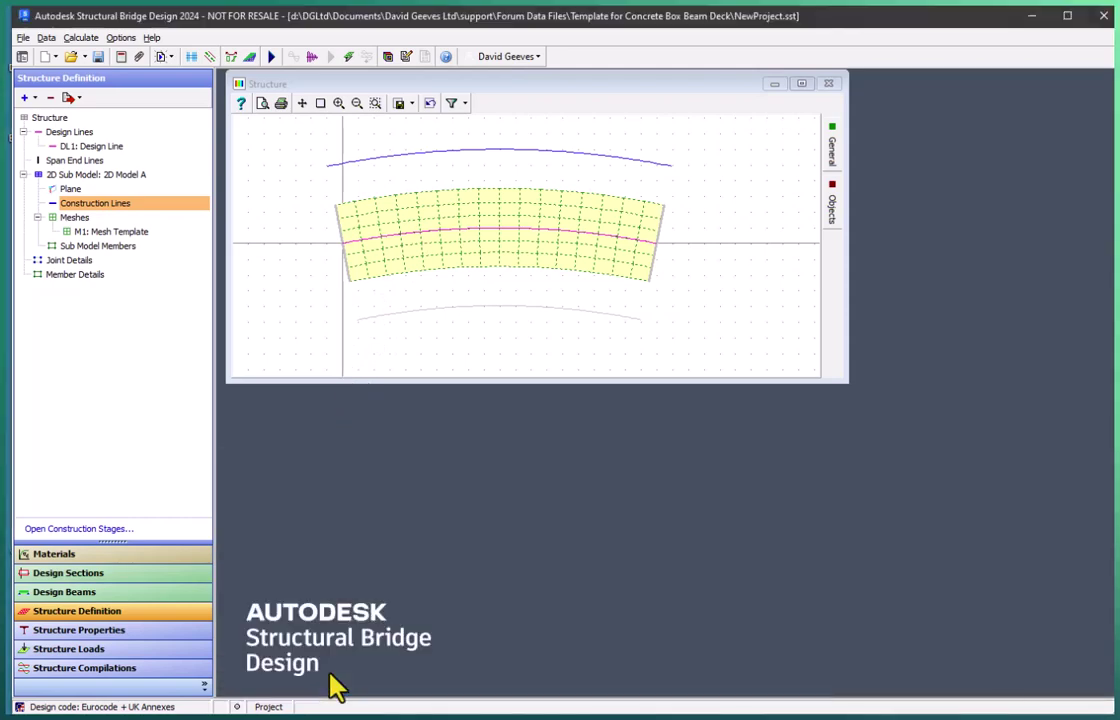
- Remove all existing span end lines
double_click(72, 160)
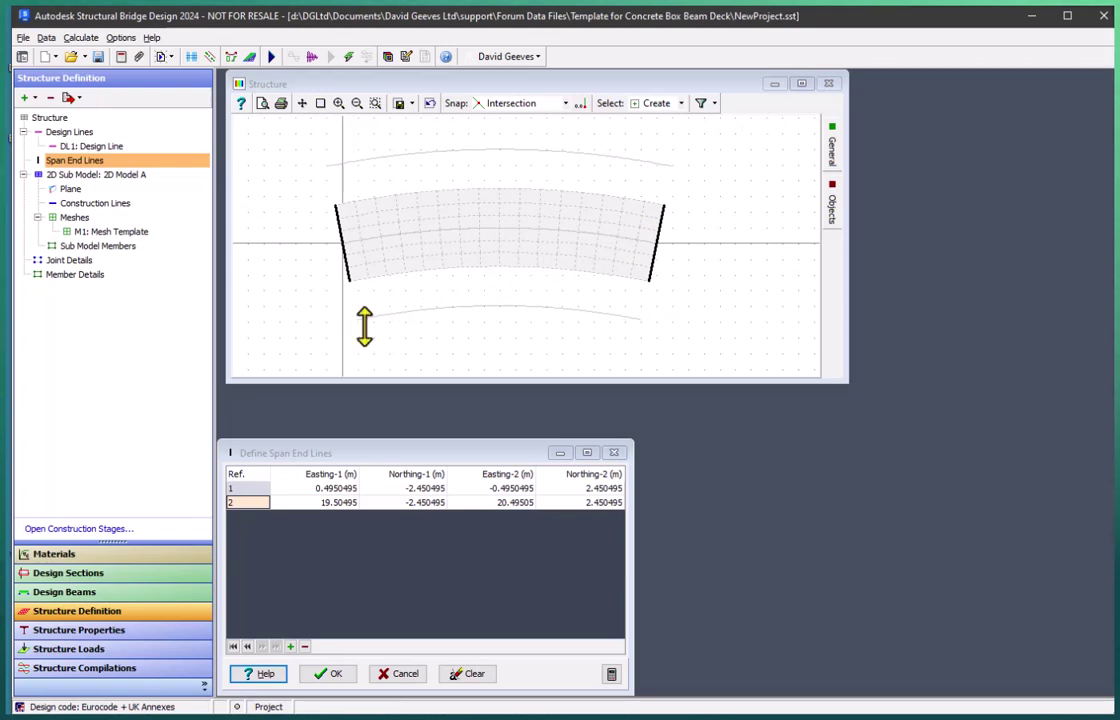
left_click(467, 675)
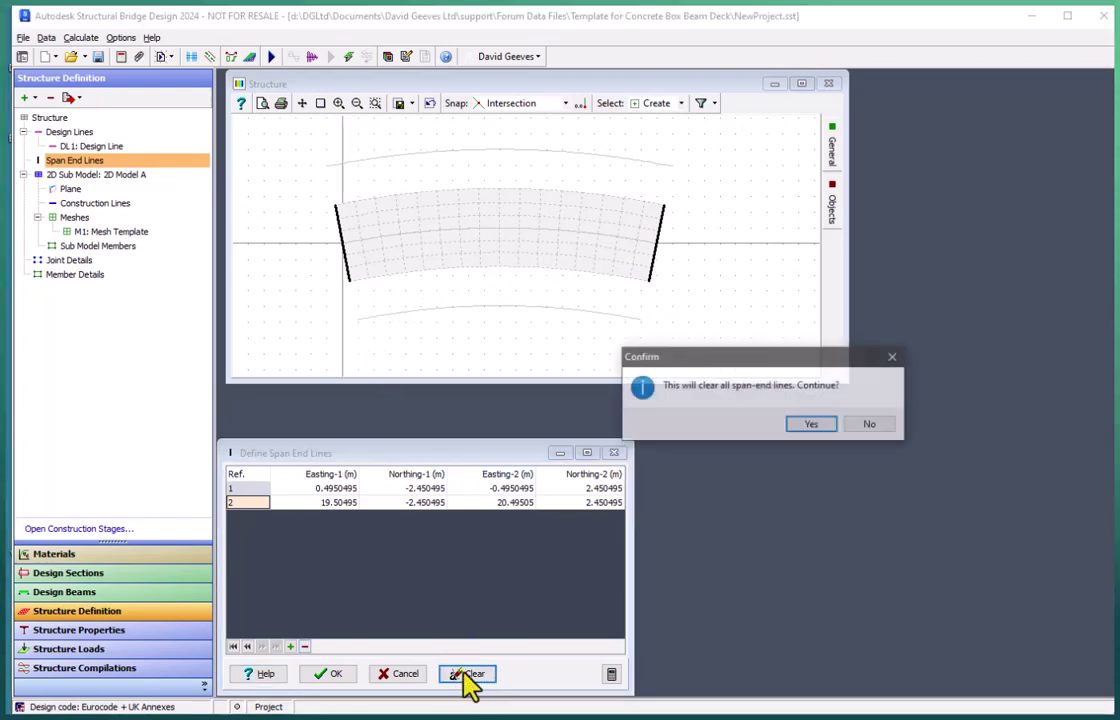
left_click(815, 427)
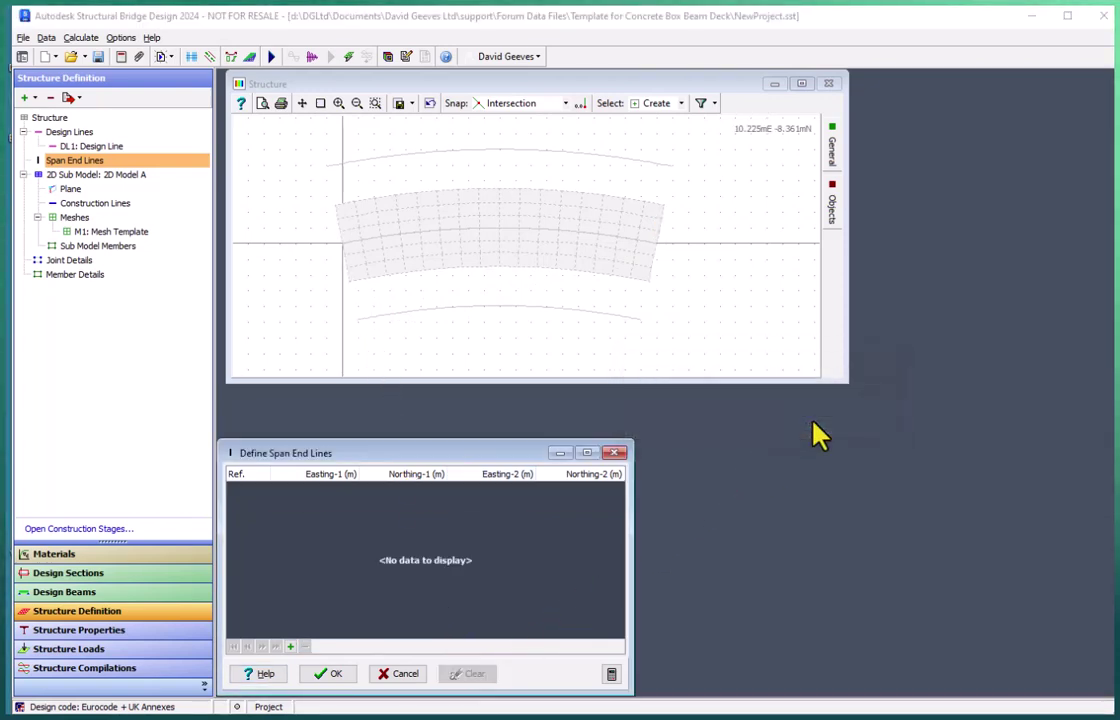
- With end-point snapping, draw two span end lines across the left and right deck ends
left_click(566, 104)
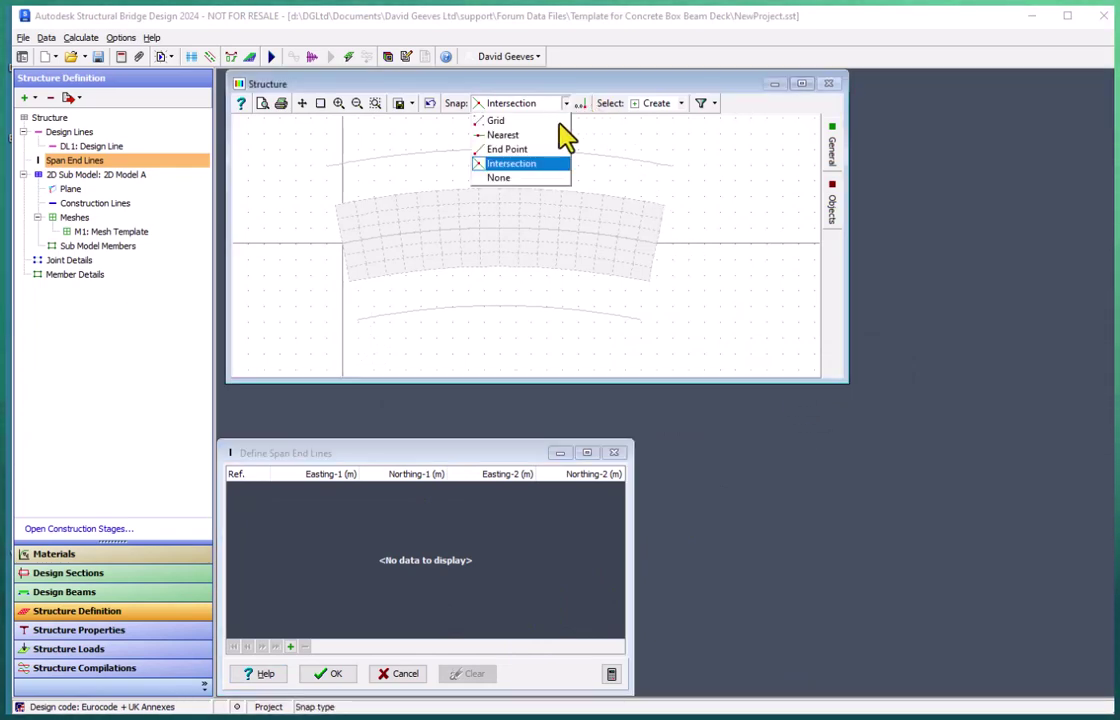
left_click(545, 150)
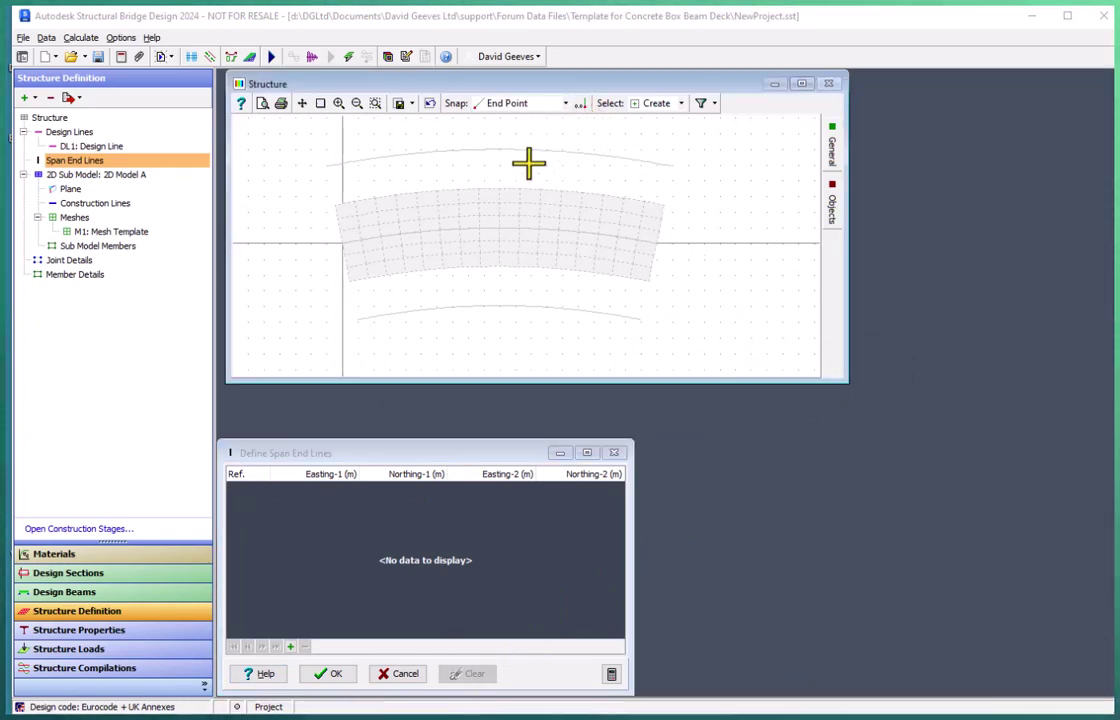
left_click(360, 318)
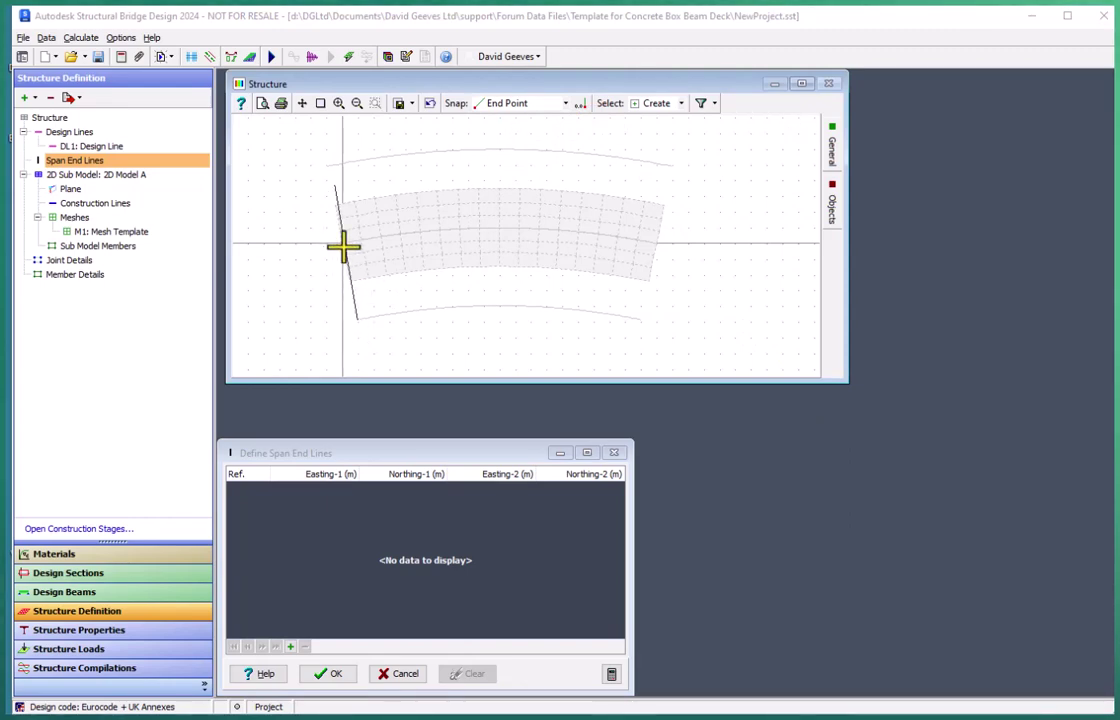
left_click(326, 165)
left_click(636, 318)
left_click(670, 165)
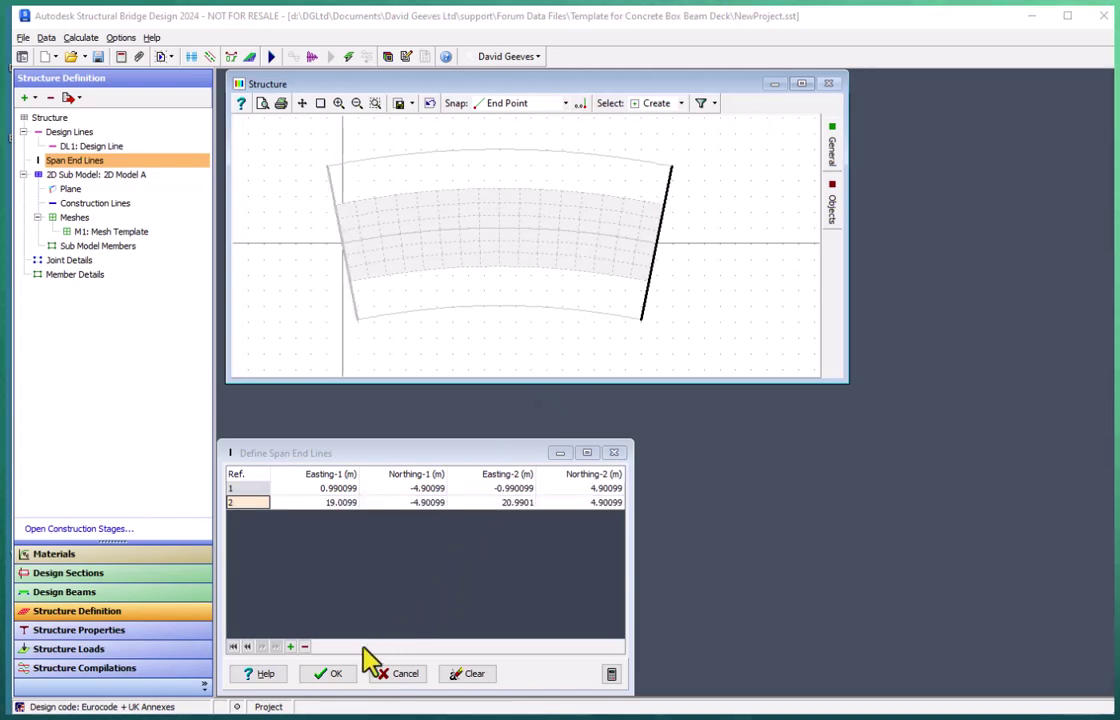
left_click(335, 676)
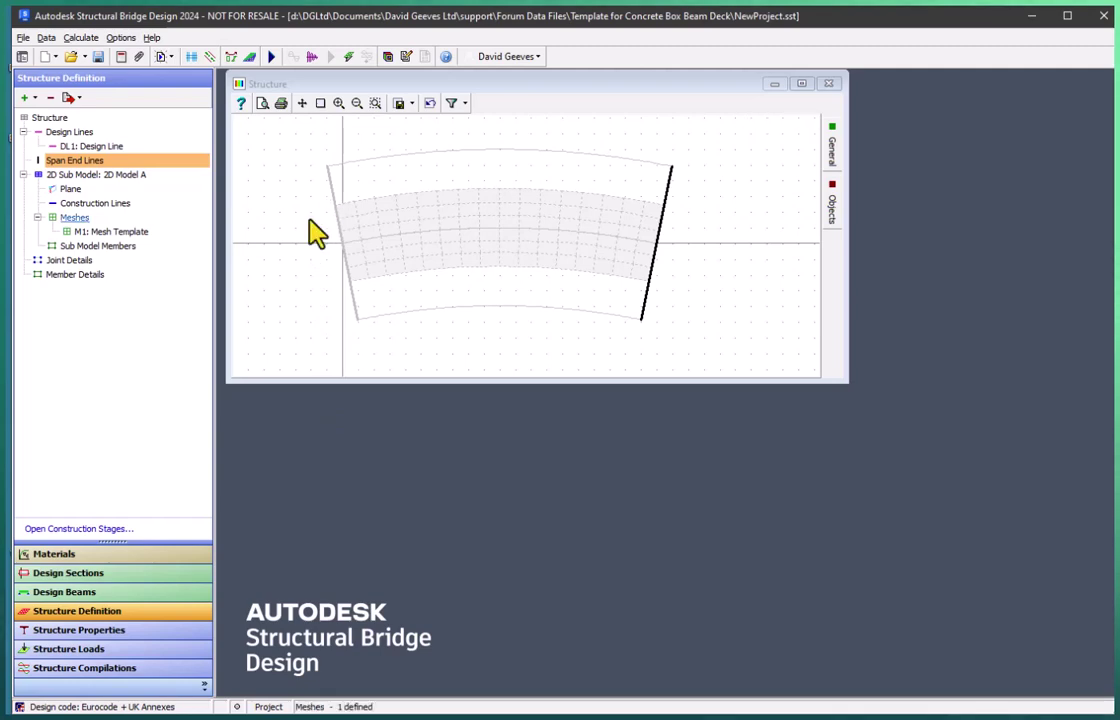
- Review mesh M1's splay settings, 6 transverse by 16 longitudinal elements, and its transverse spacing table
double_click(110, 233)
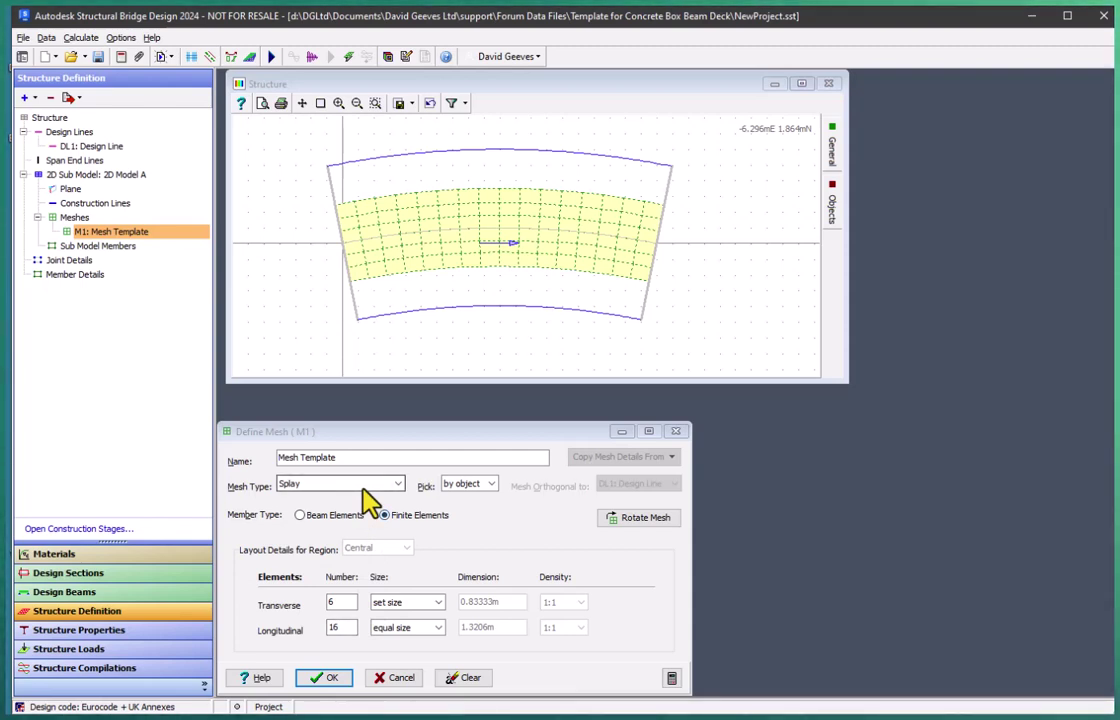
left_click(418, 612)
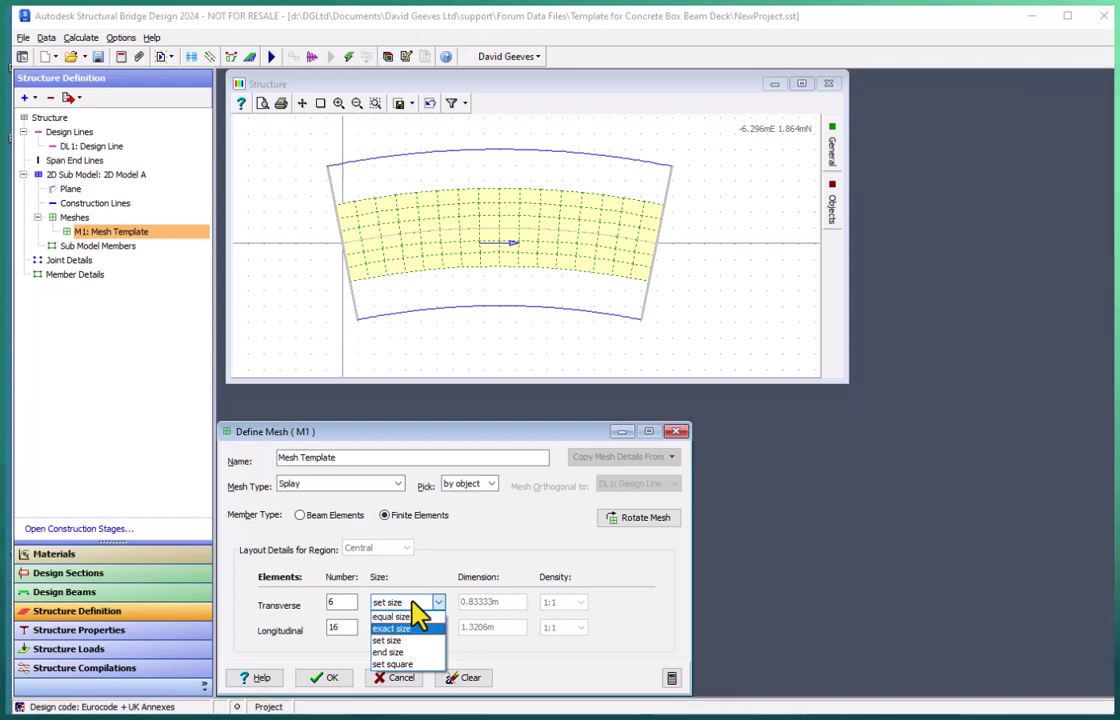
left_click(430, 641)
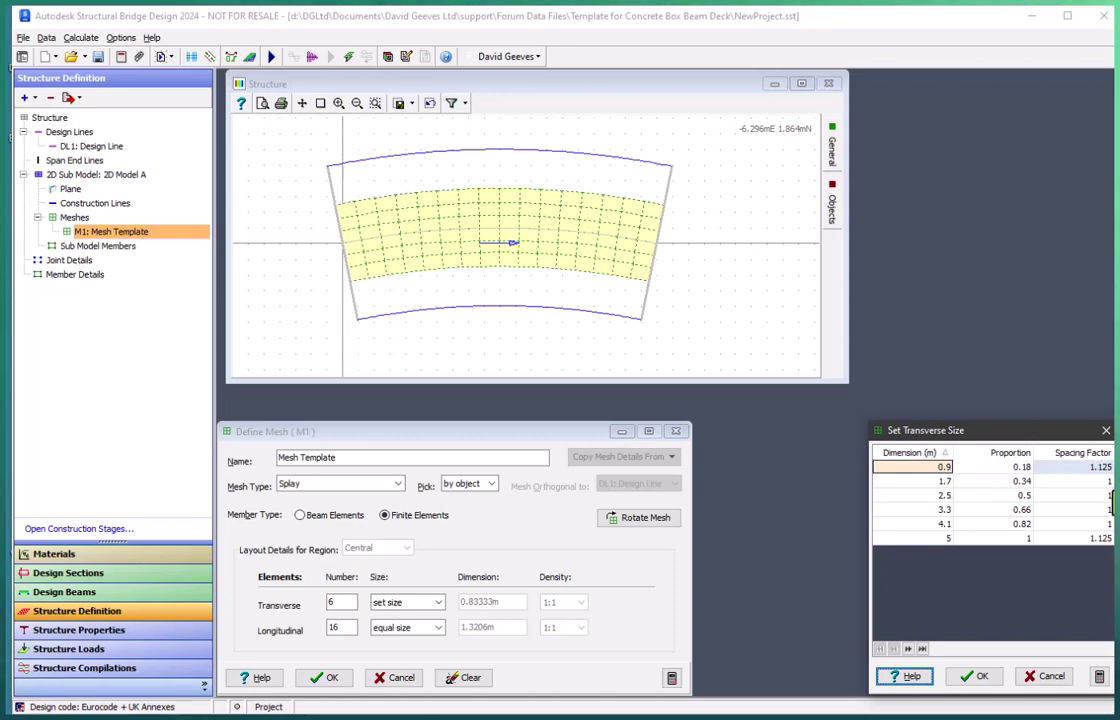
key("Down")
key("Down")
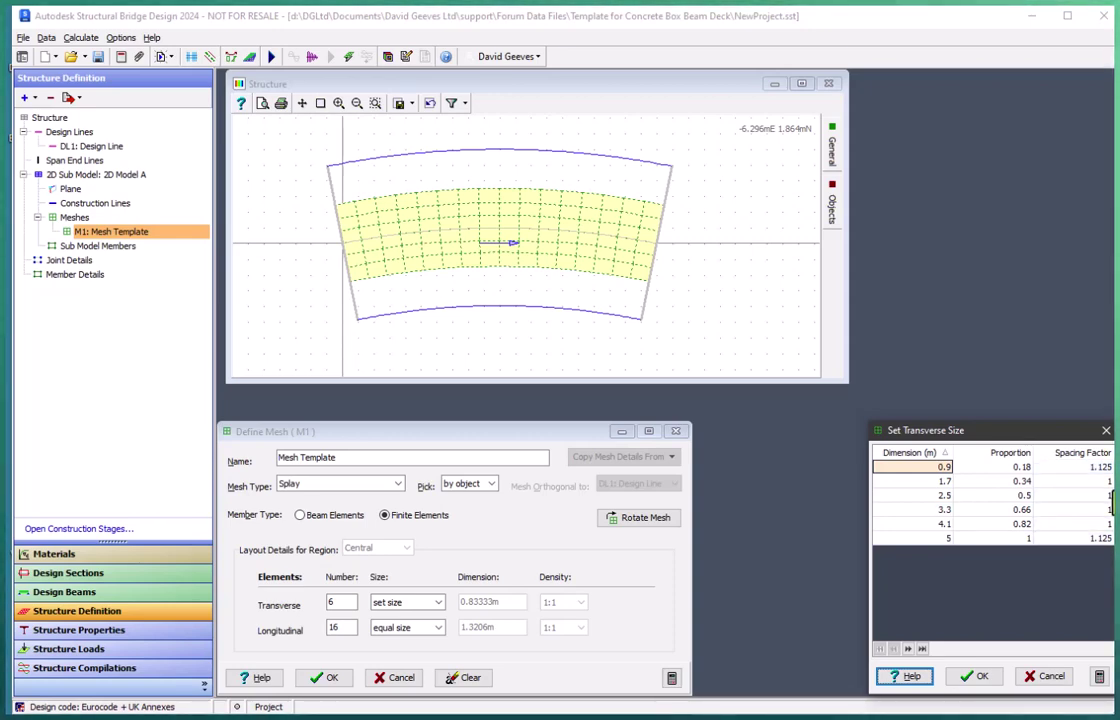
left_click(993, 675)
left_click(433, 604)
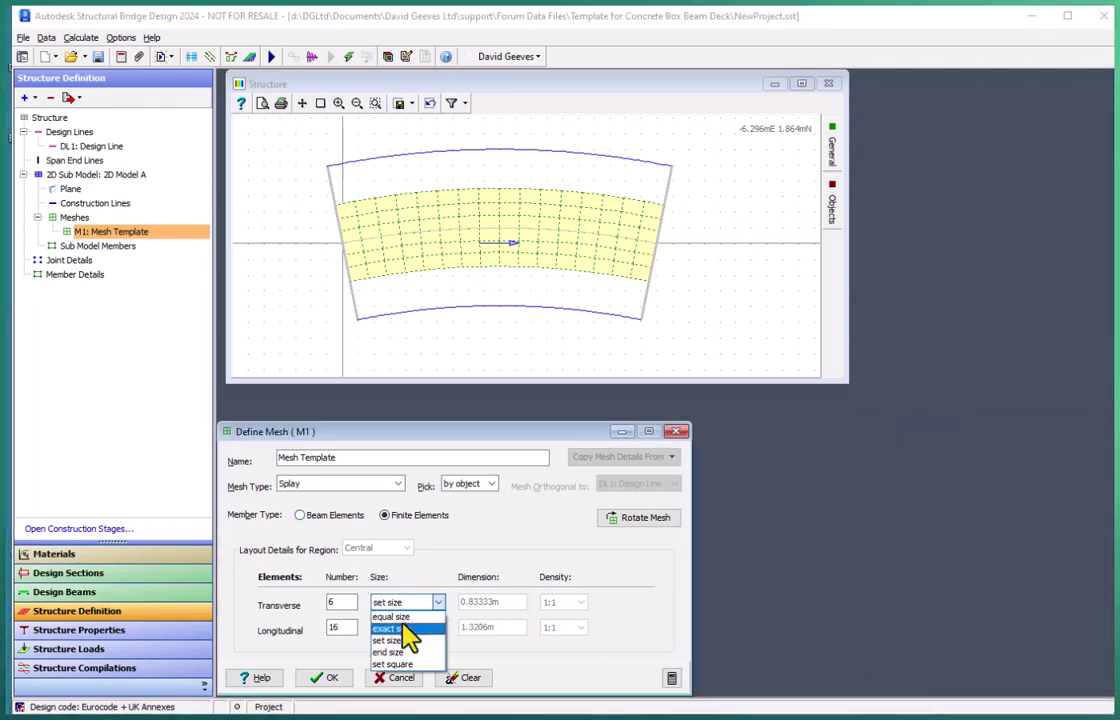
- Make mesh M1's transverse elements equal size and set their number to 12
left_click(392, 617)
double_click(337, 601)
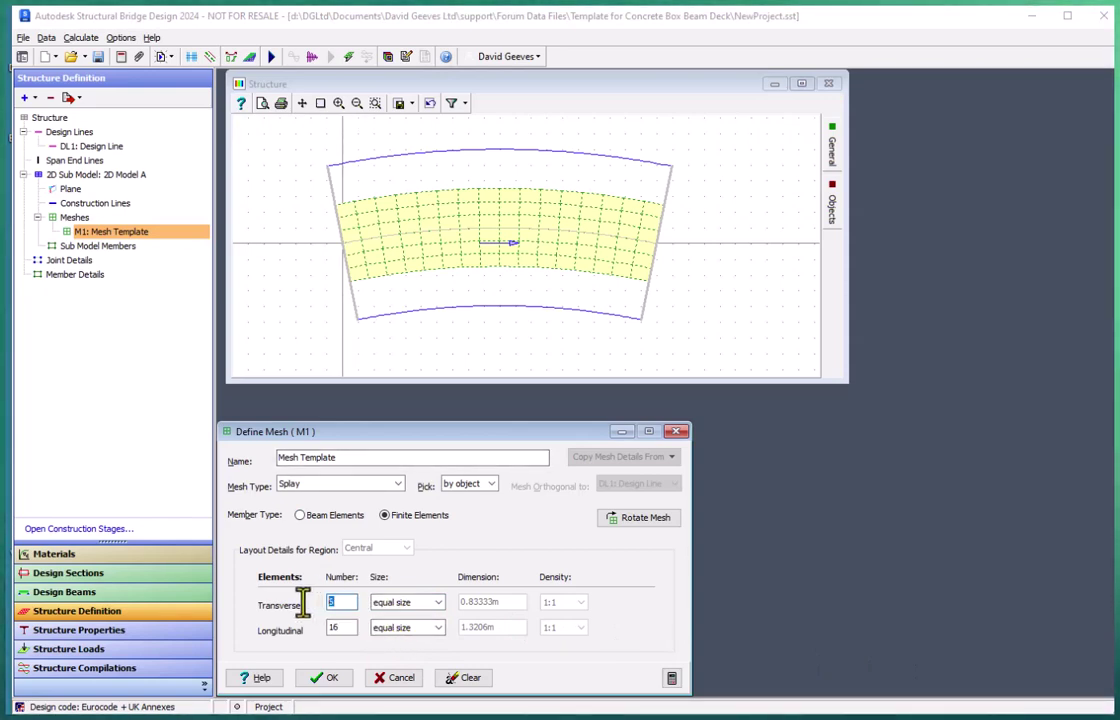
type("12")
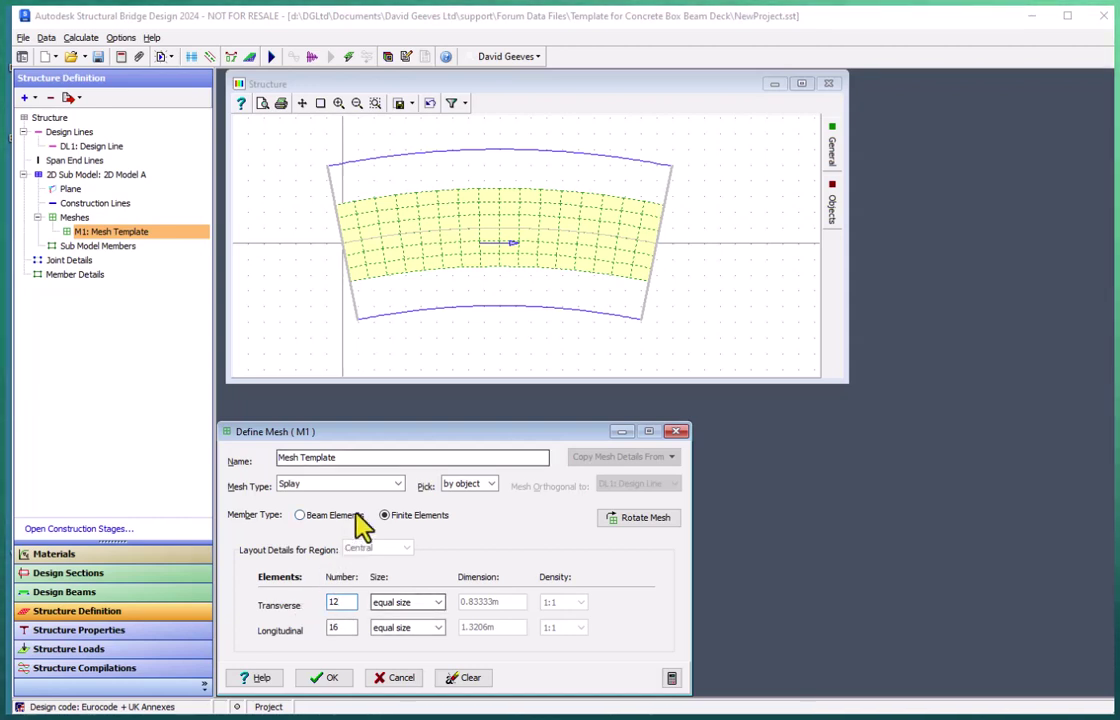
left_click(487, 306)
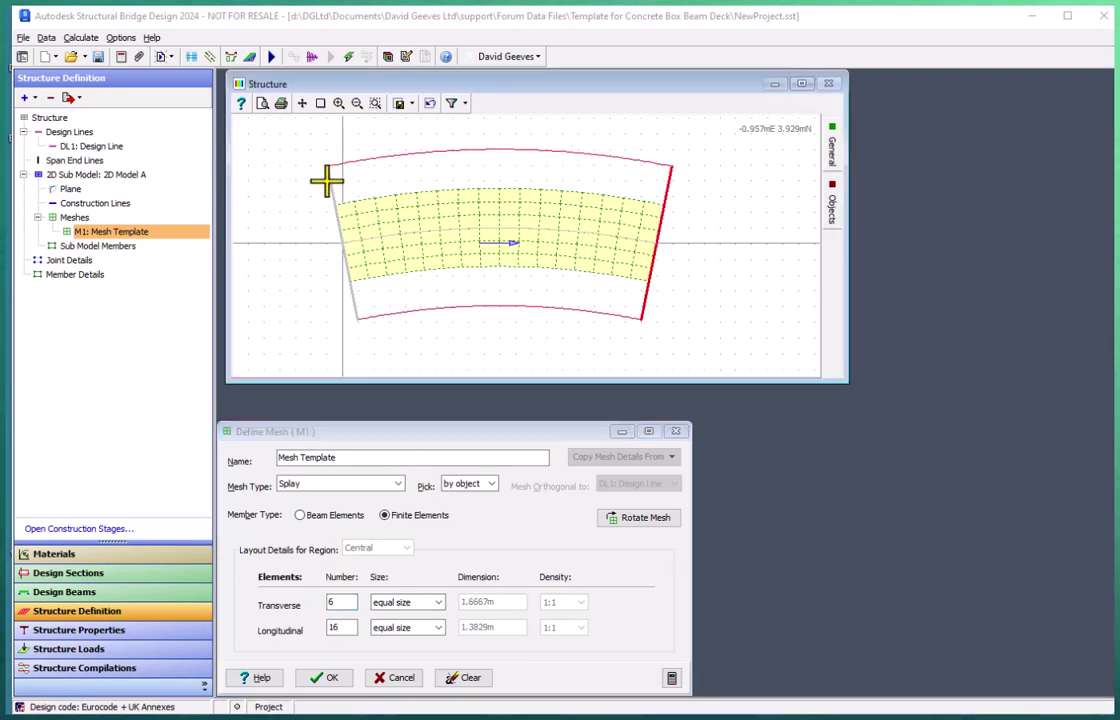
scroll(438, 273, "up", 3)
scroll(446, 281, "down", 3)
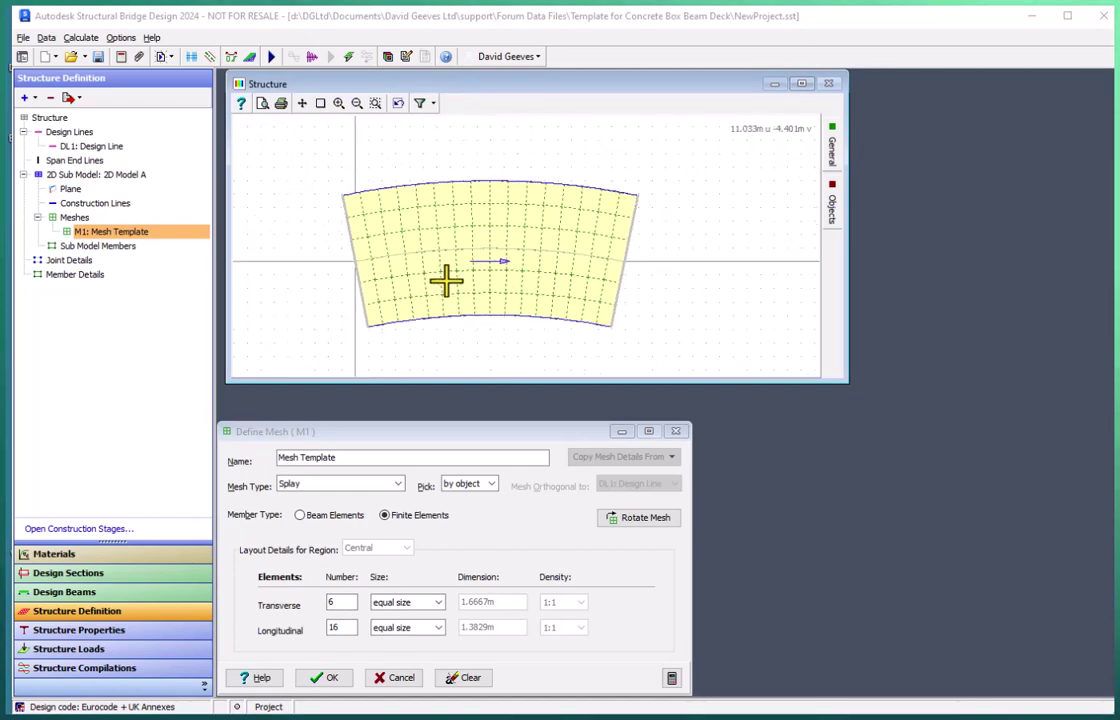
double_click(338, 602)
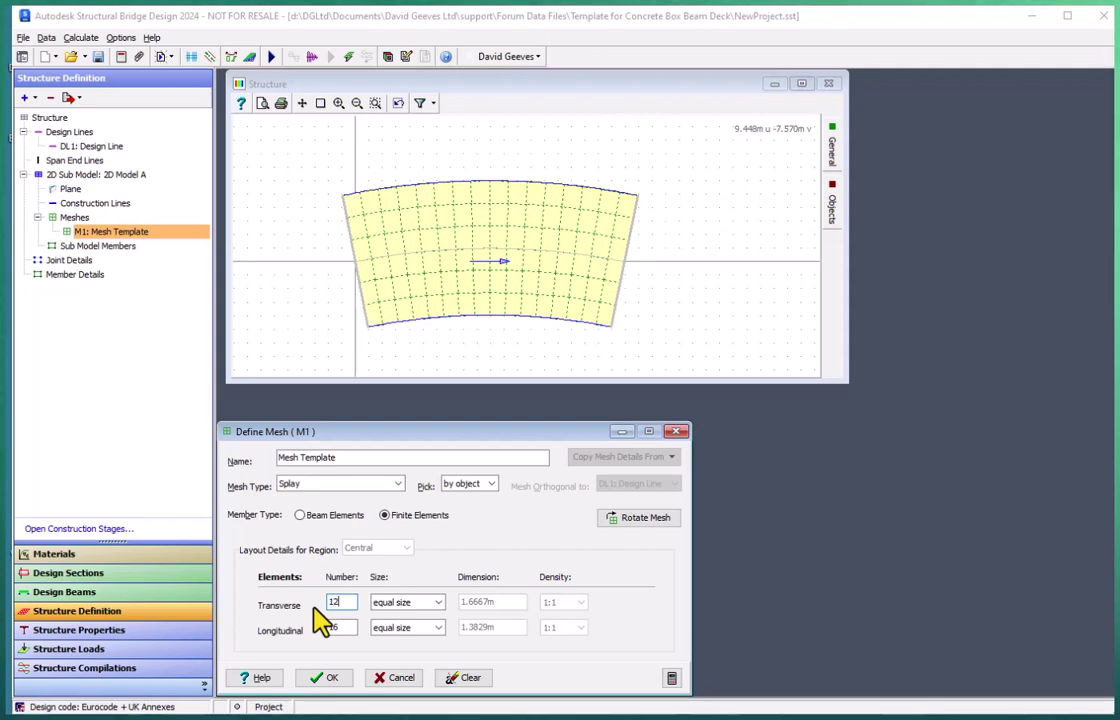
type("12")
key("Tab")
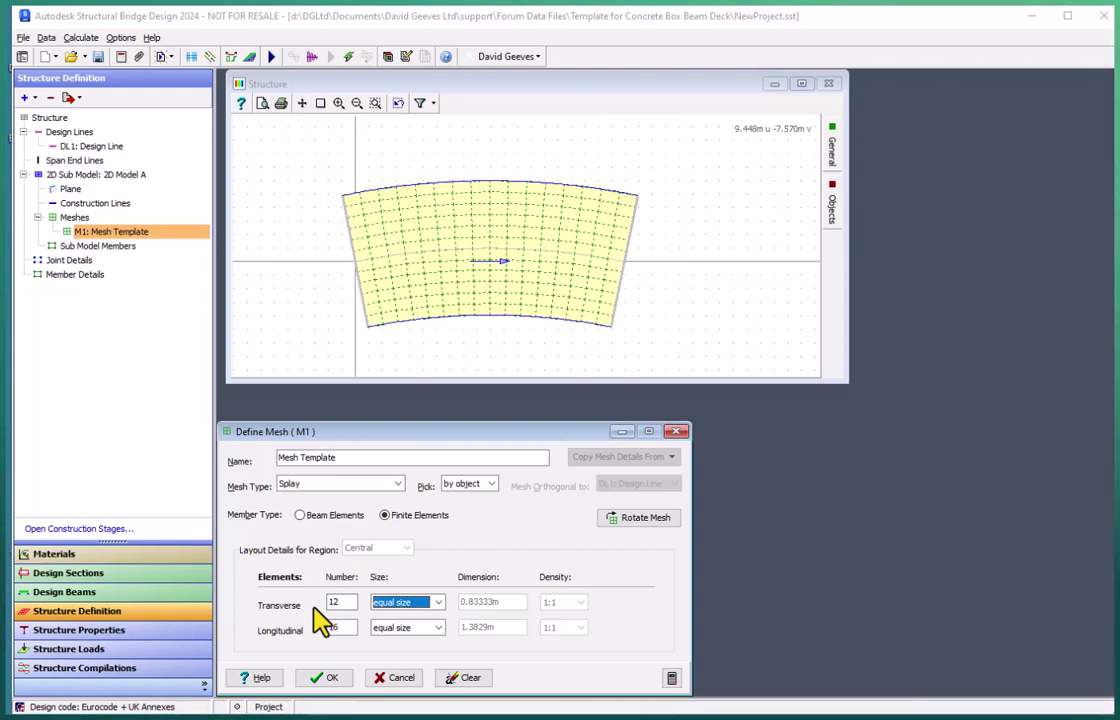
- Switch transverse sizing to set size and give elements 1, 6, 7 and 12 spacing factor 1.125
left_click(436, 602)
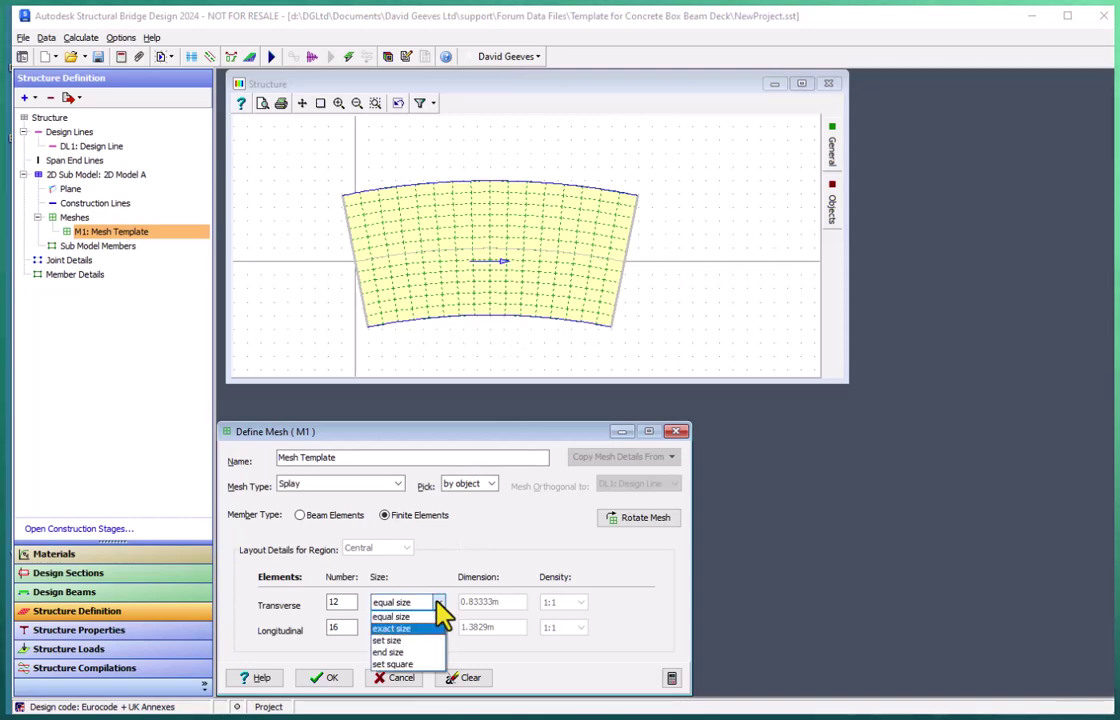
left_click(425, 640)
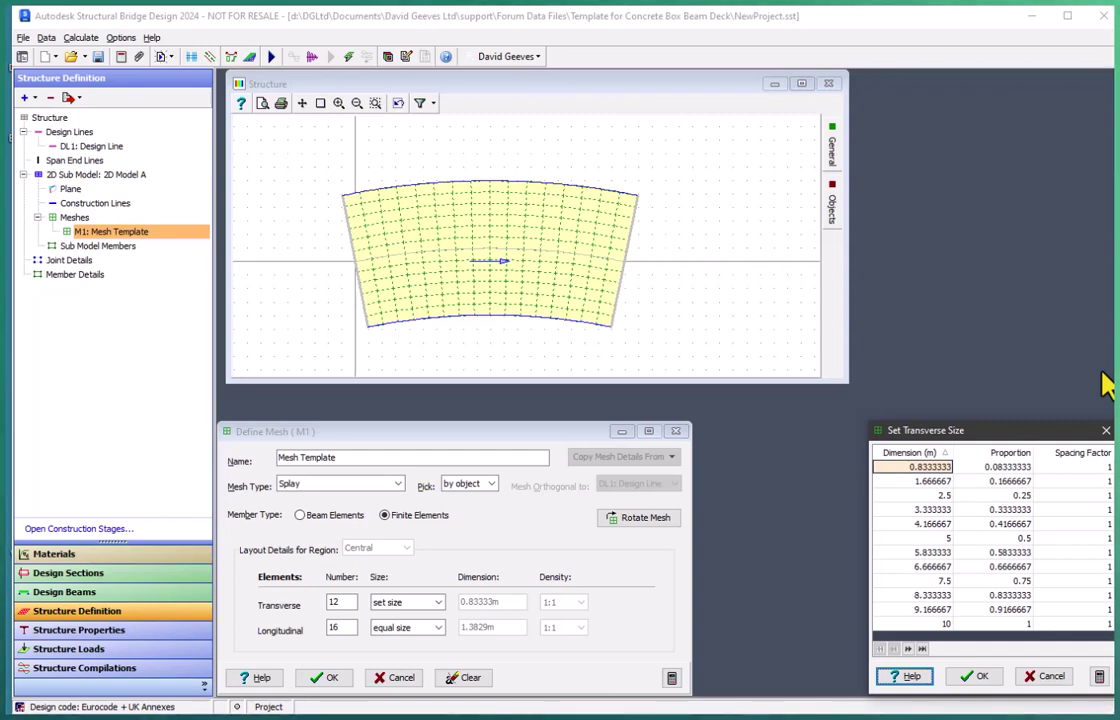
left_click(1105, 468)
left_click(1104, 470)
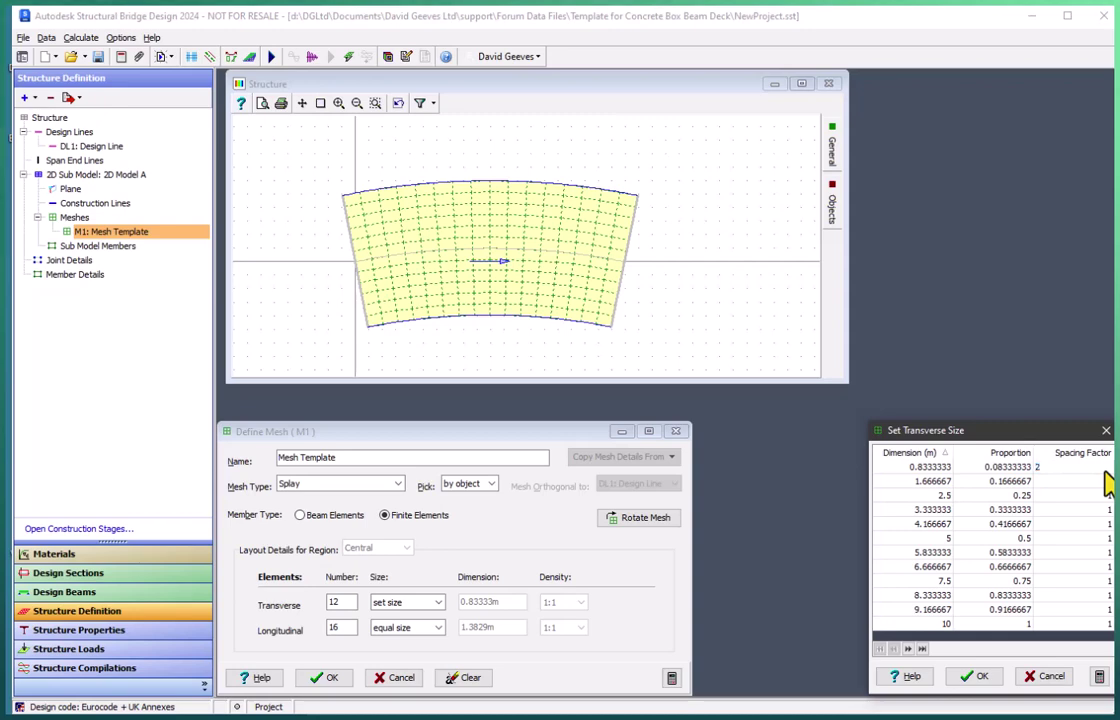
type("2.")
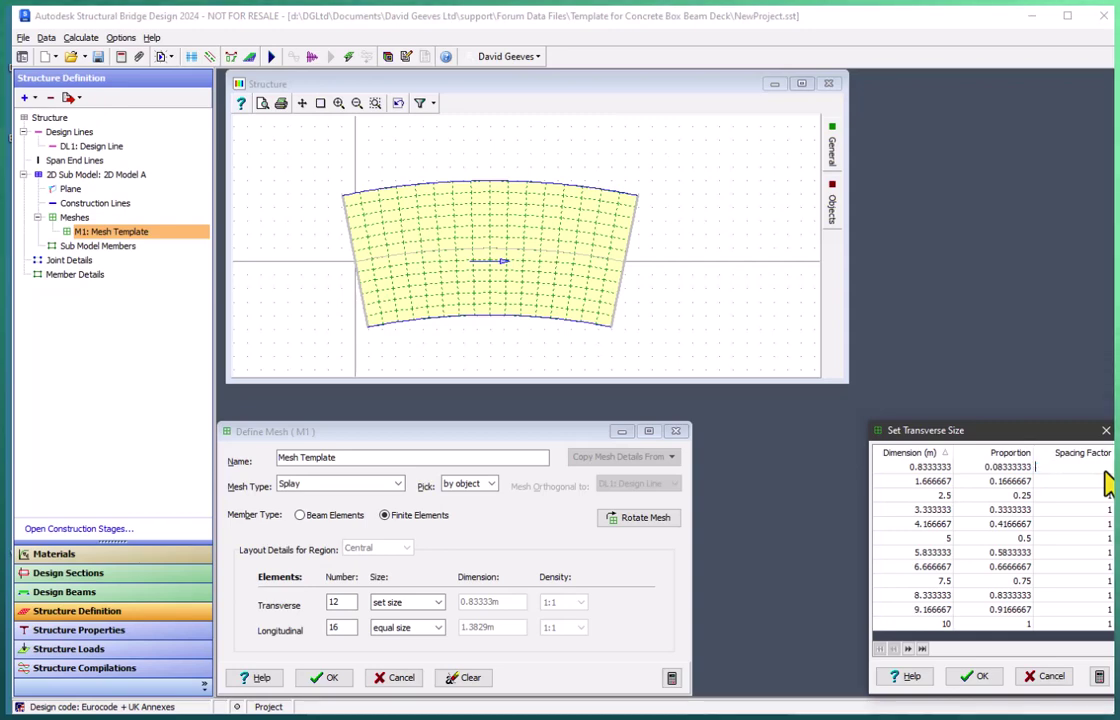
type(".125")
key("Return")
key("Down")
key("Down")
key("Down")
type("1.")
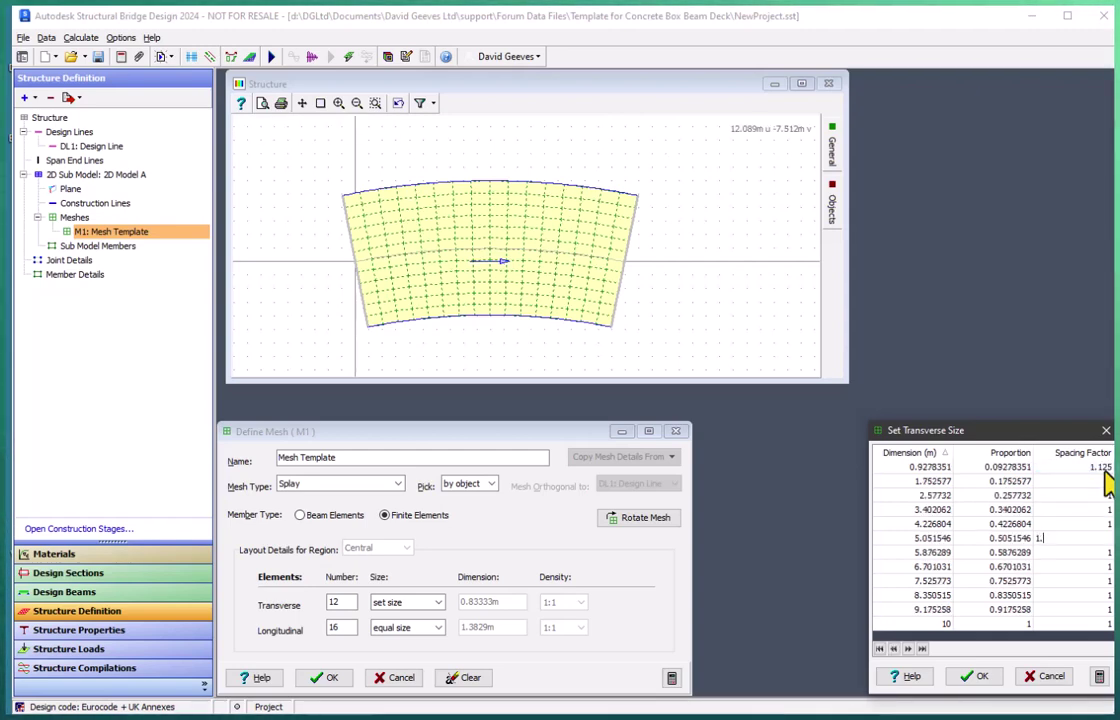
type("125")
key("Return")
type("1.125")
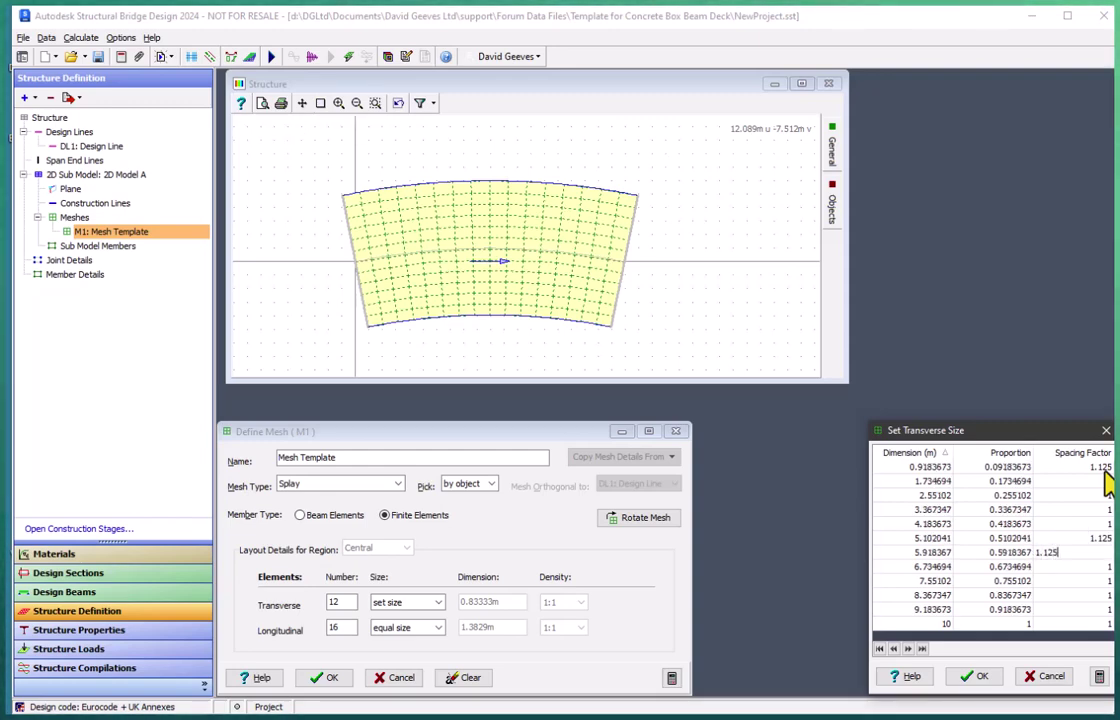
key("Return")
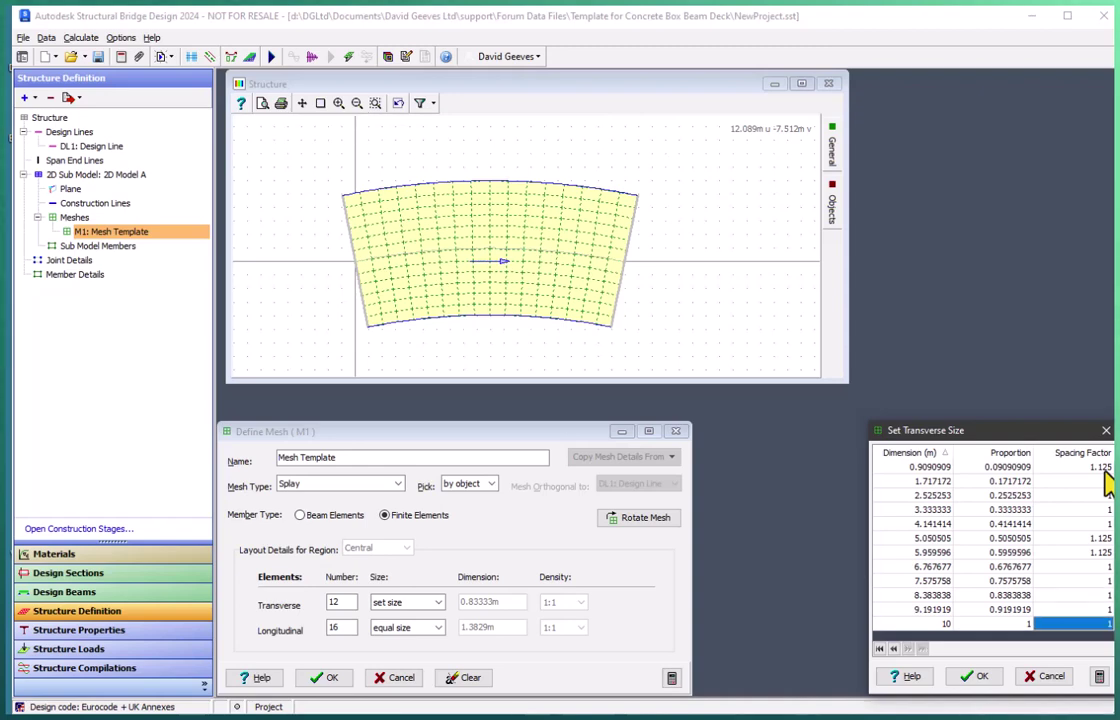
type("125")
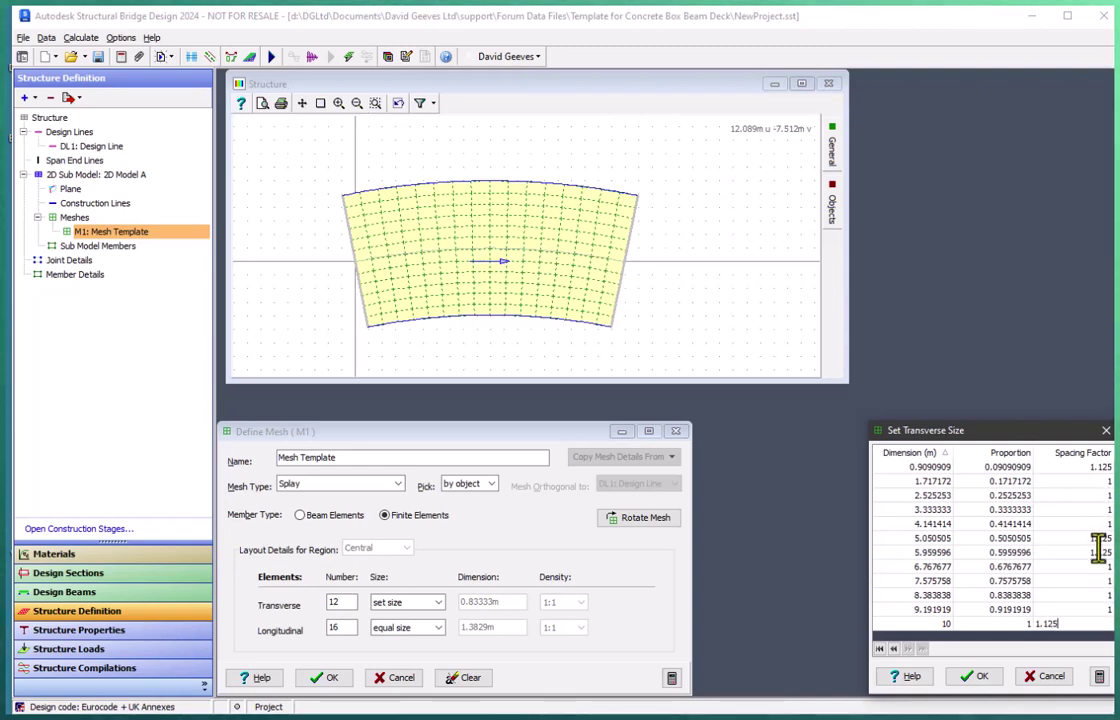
left_click(1095, 611)
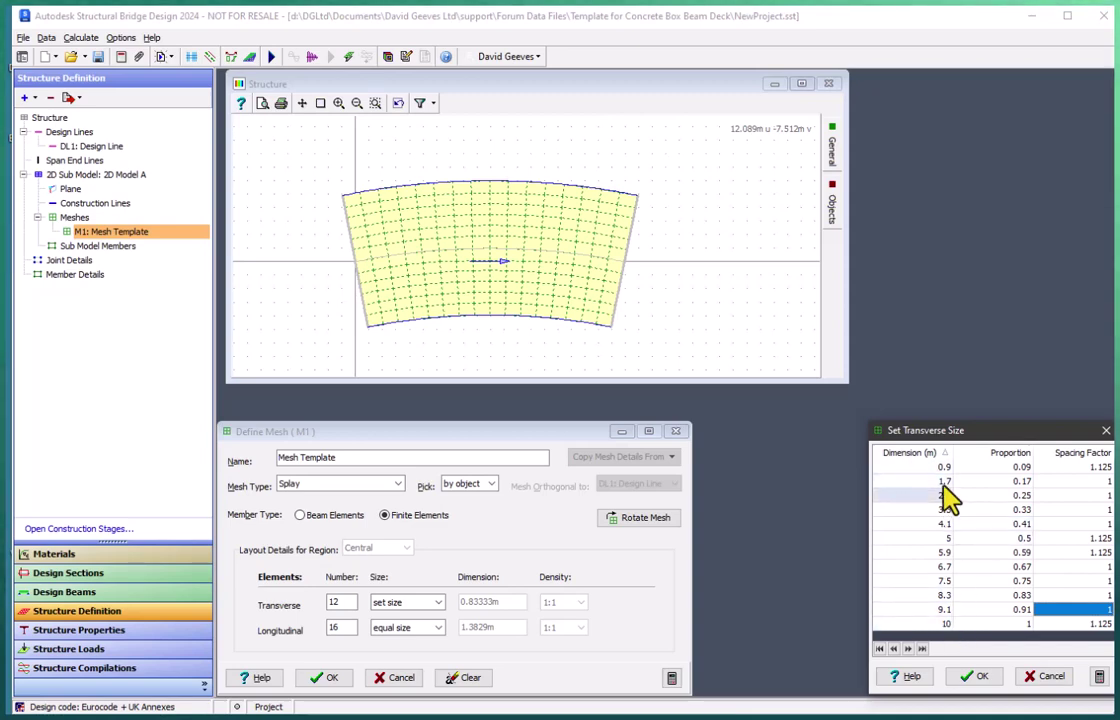
left_click(977, 679)
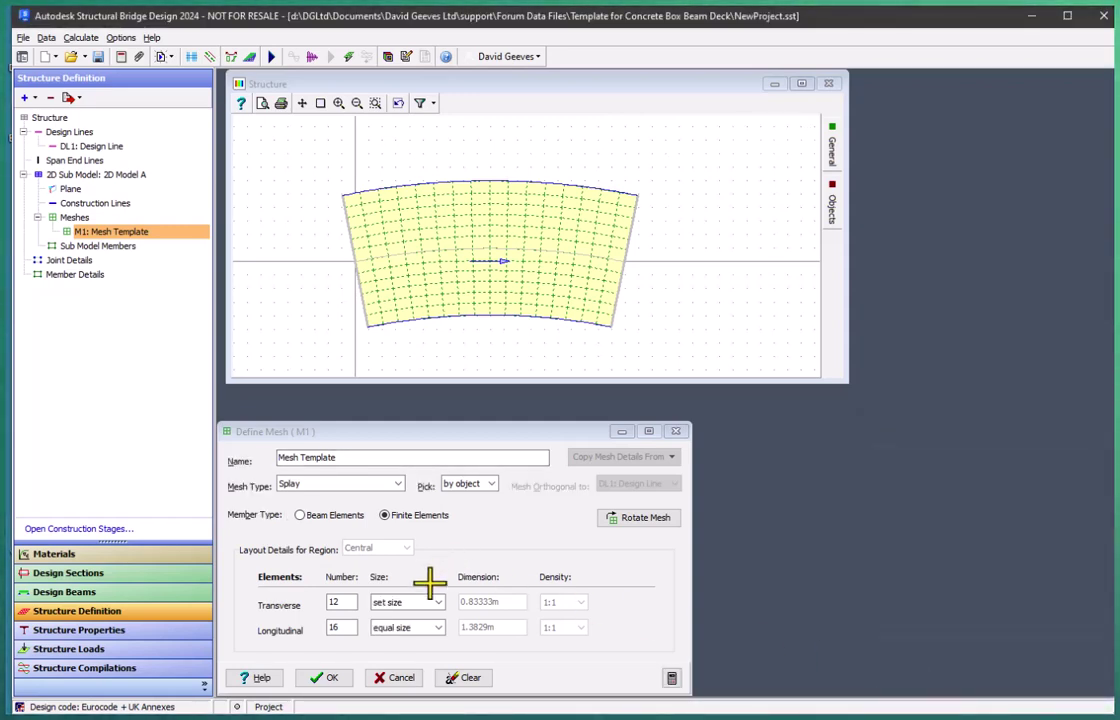
- Accept the mesh settings and add a new open box element set to the structure
left_click(327, 679)
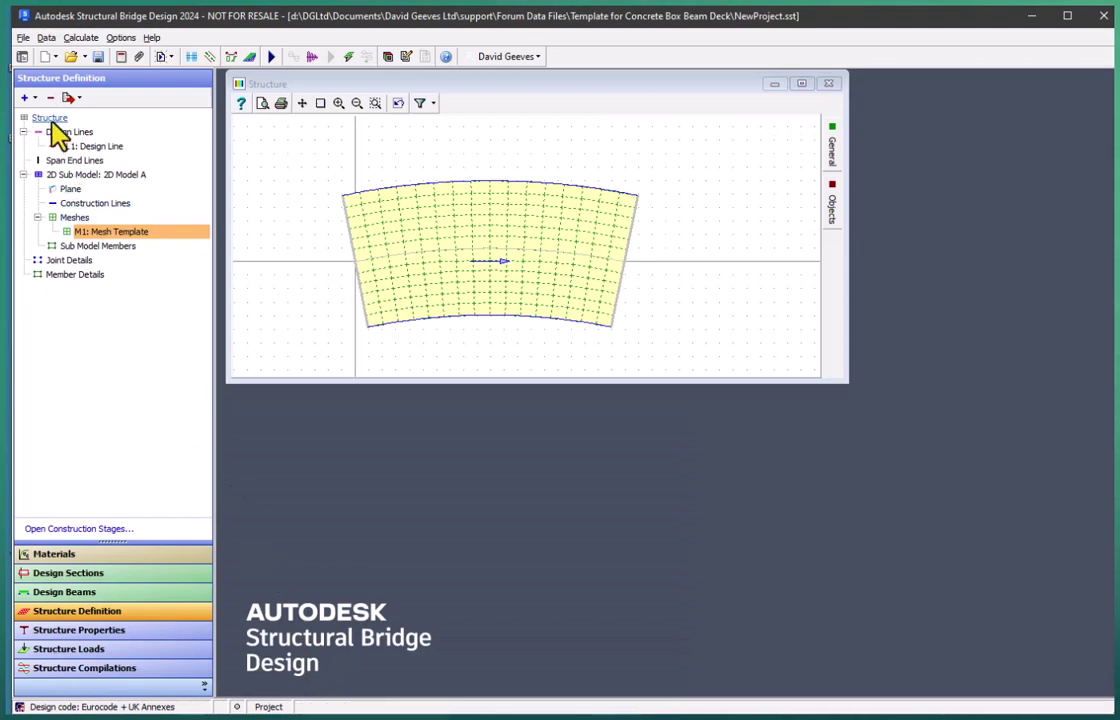
left_click(50, 118)
left_click(33, 98)
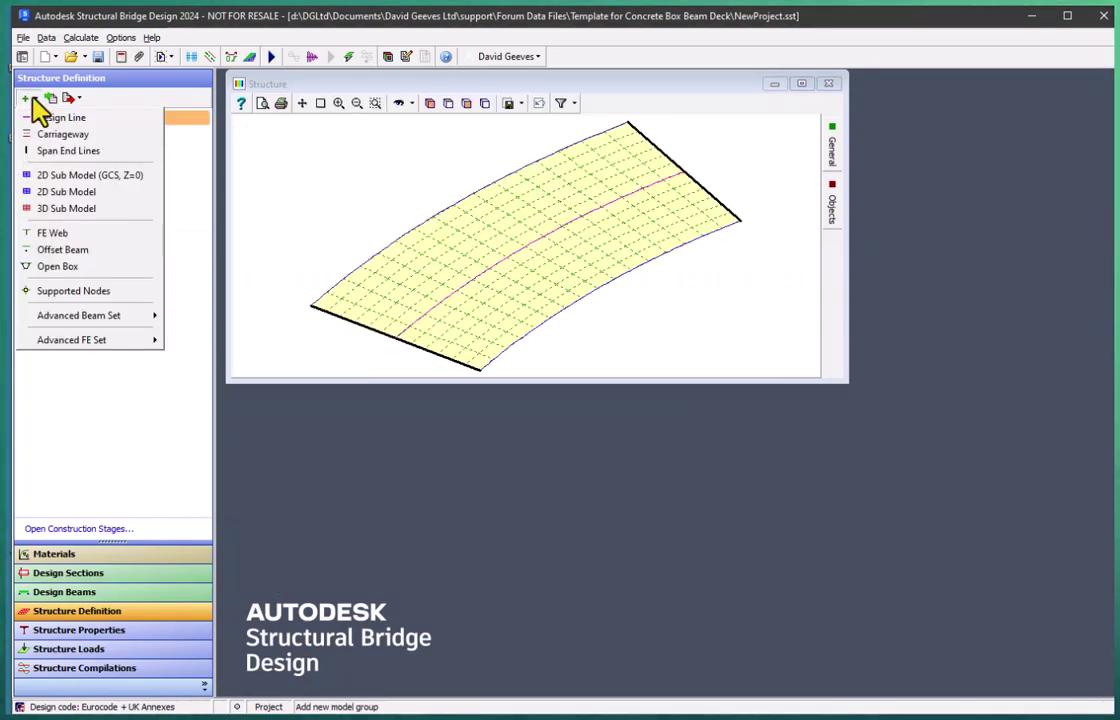
left_click(58, 268)
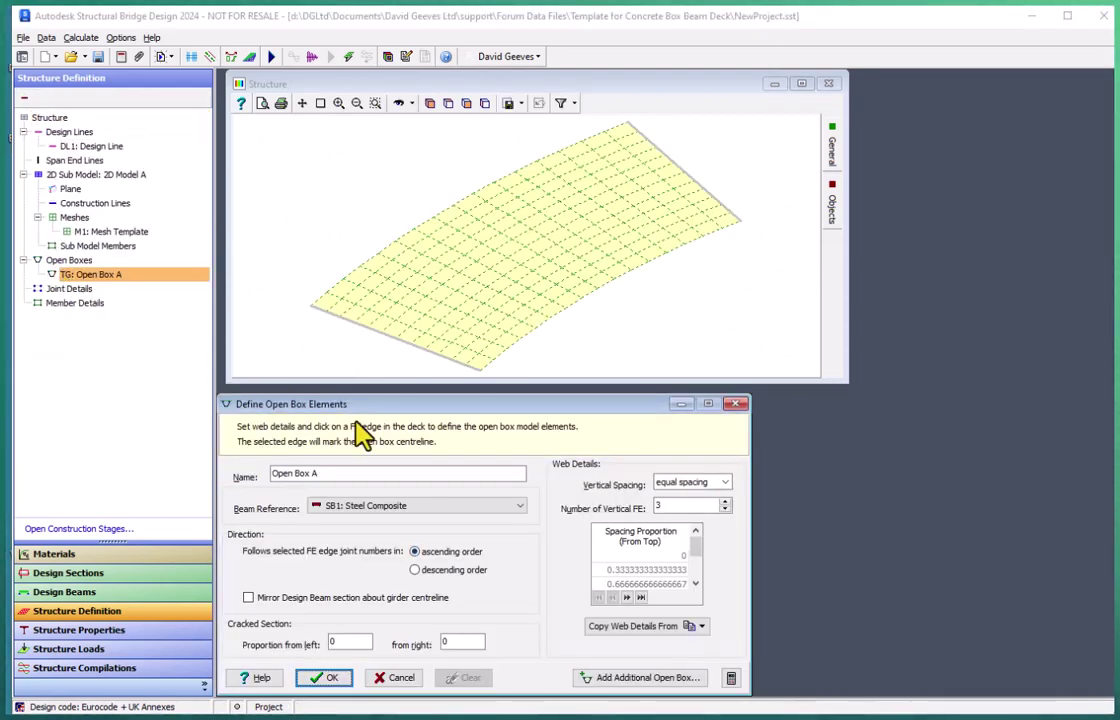
- Define Open Box A along the deck edge using SB1: Steel Composite, creating virtual members 1–3
left_click(522, 508)
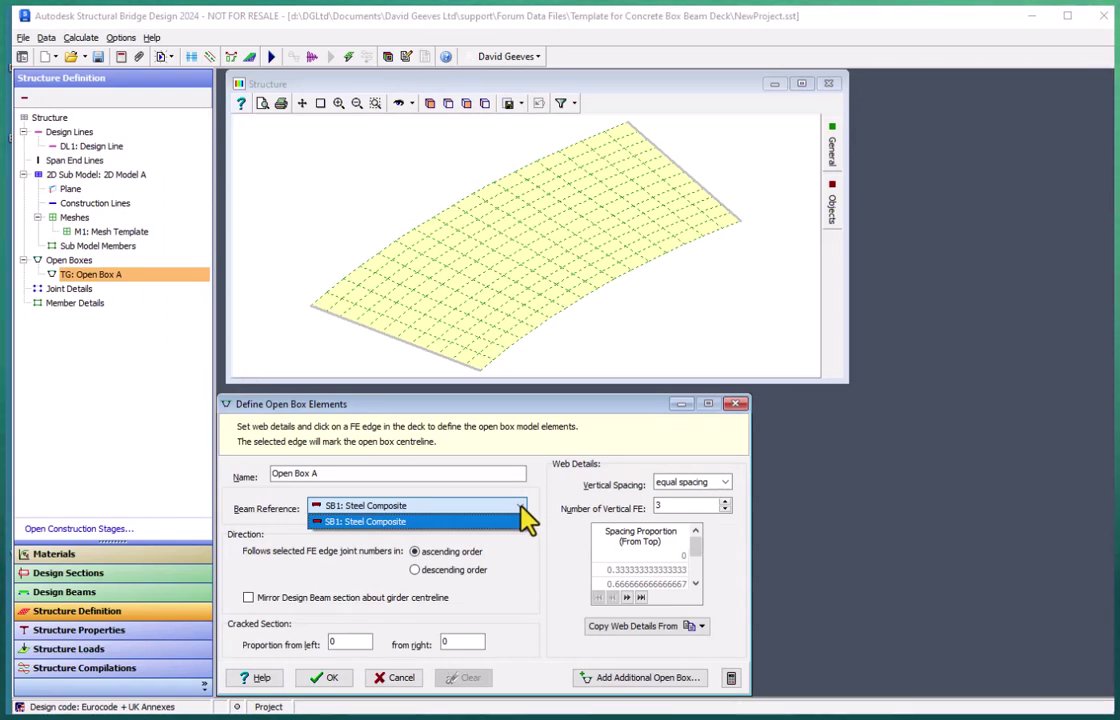
left_click(514, 522)
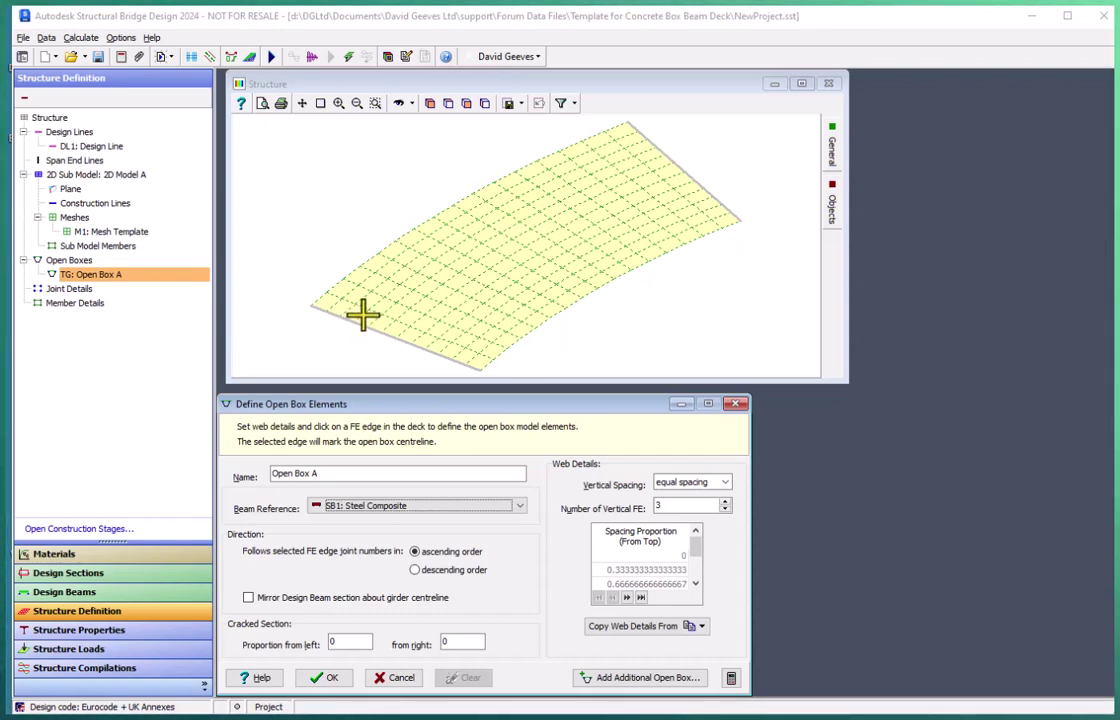
left_click(363, 315)
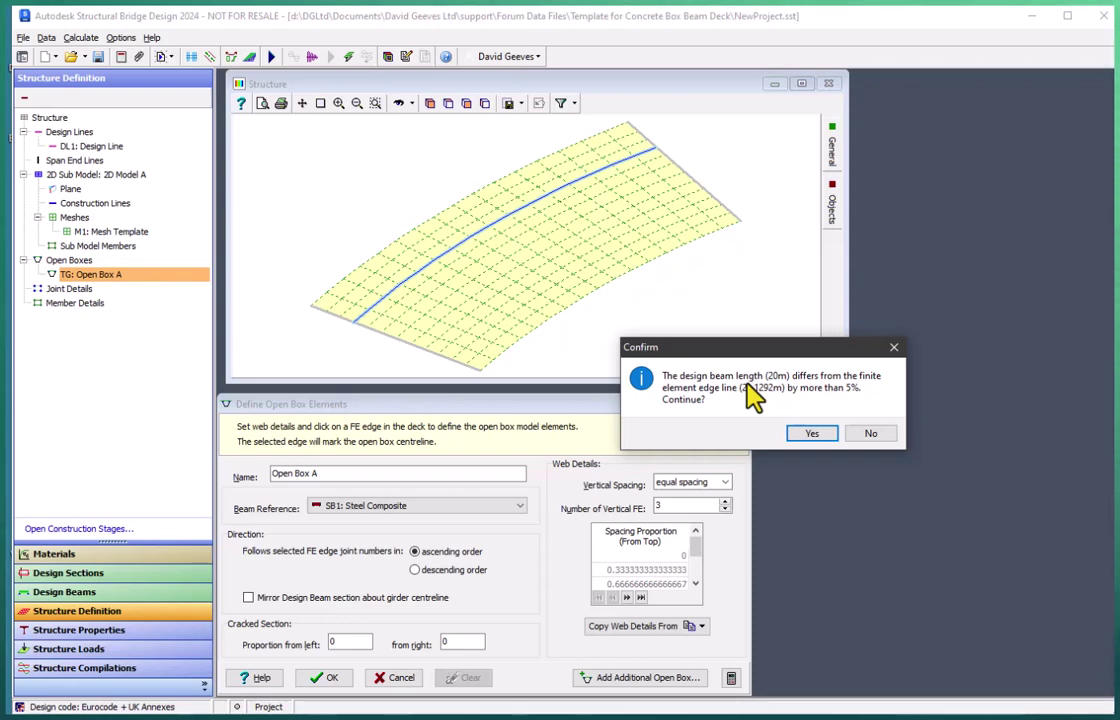
left_click(805, 433)
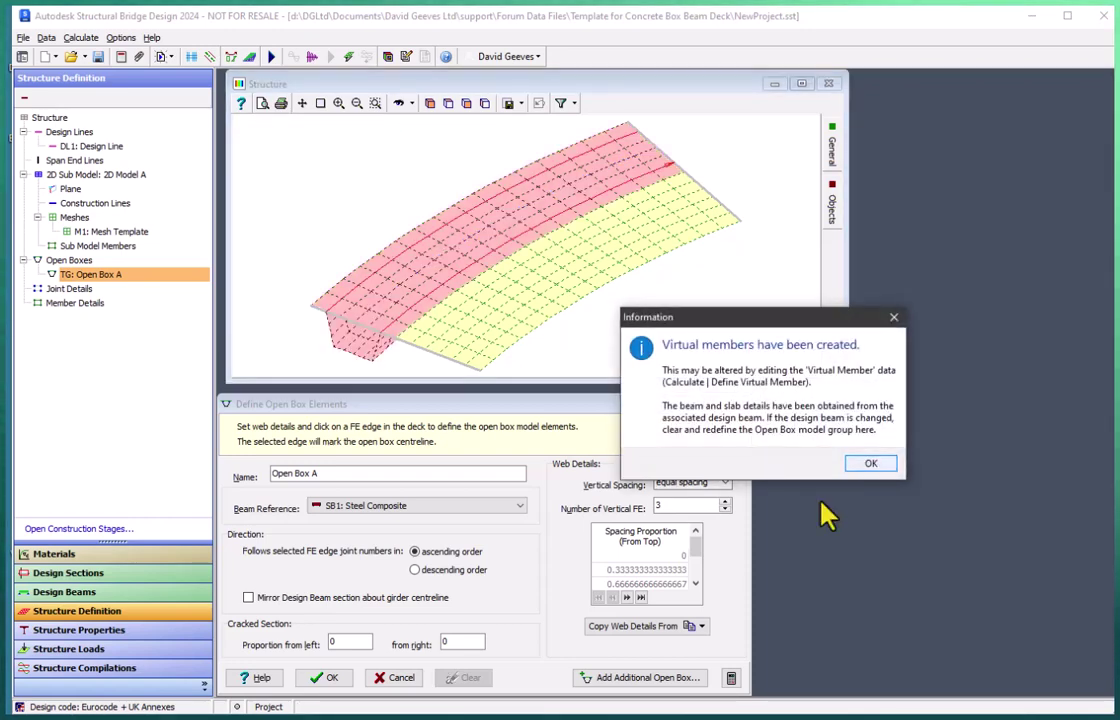
left_click(871, 464)
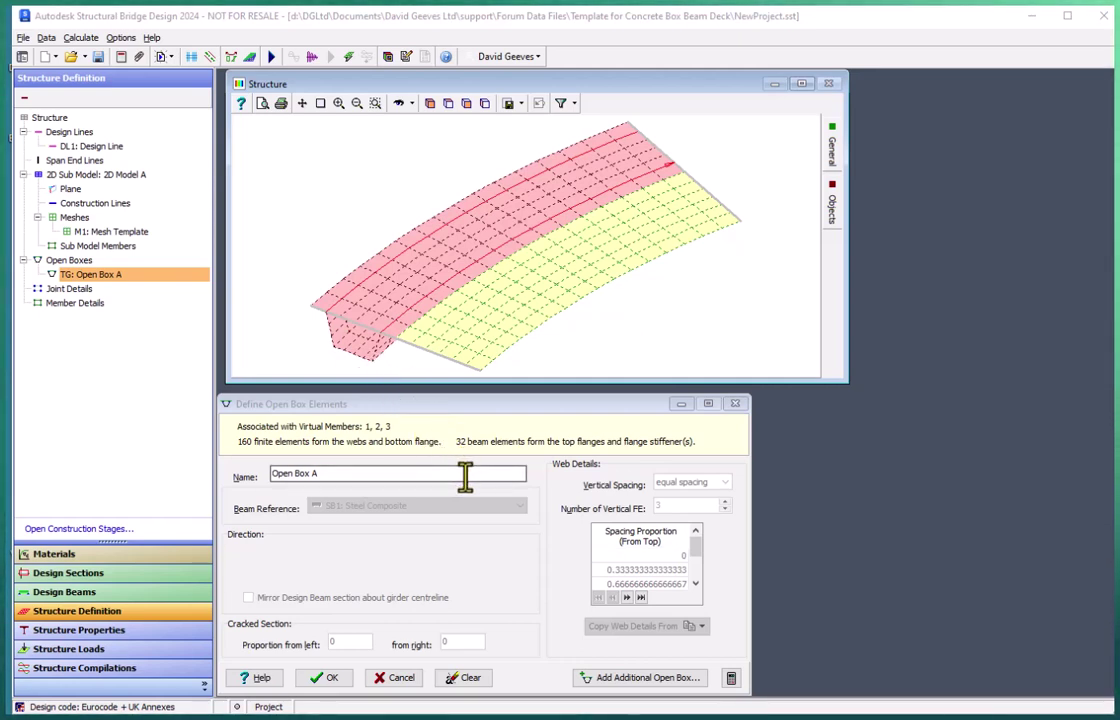
- Rename the first open box from Open Box A to North Girder
left_click(322, 474)
left_click_drag(322, 474, 208, 472)
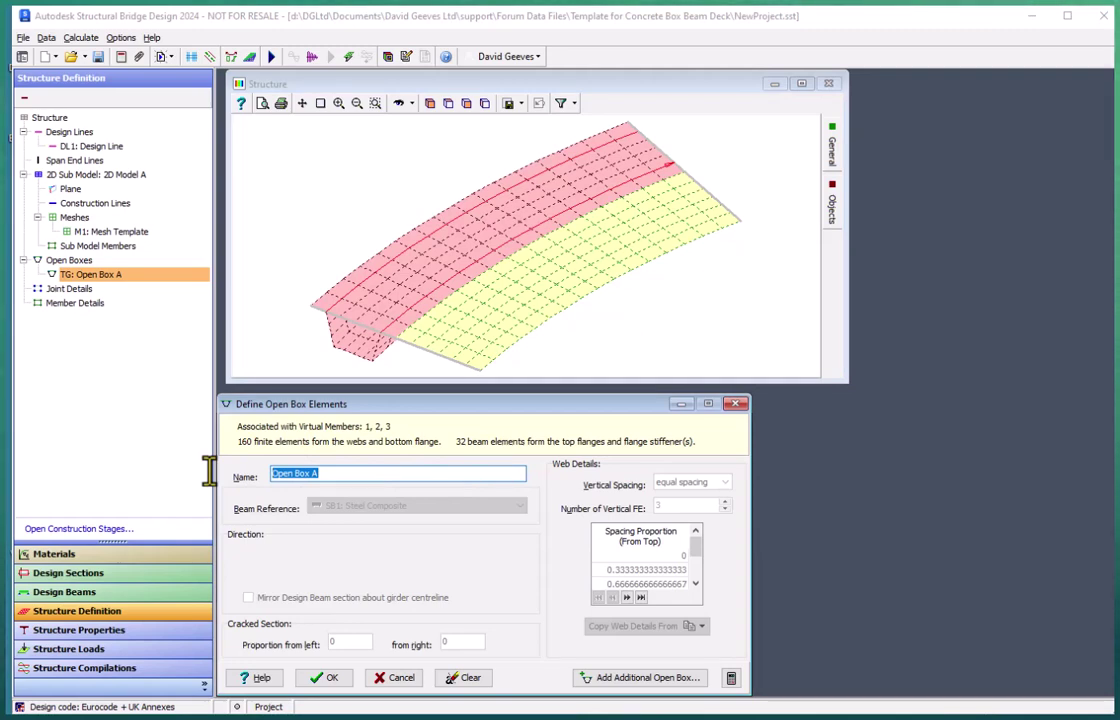
type("North G")
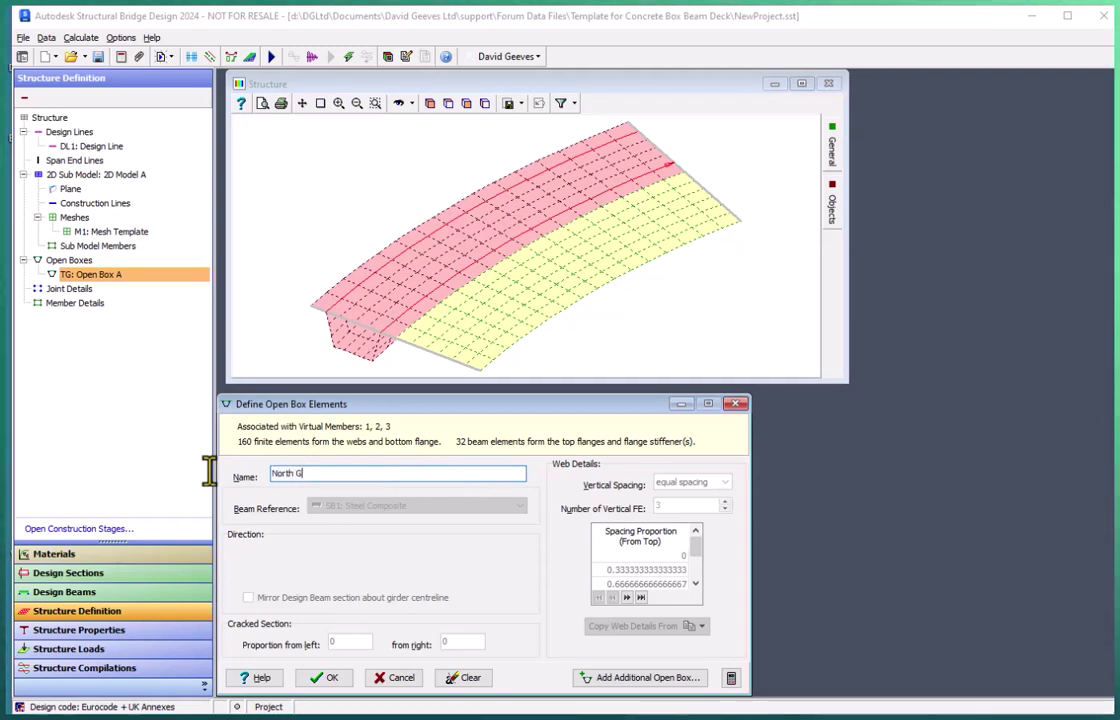
type("irder")
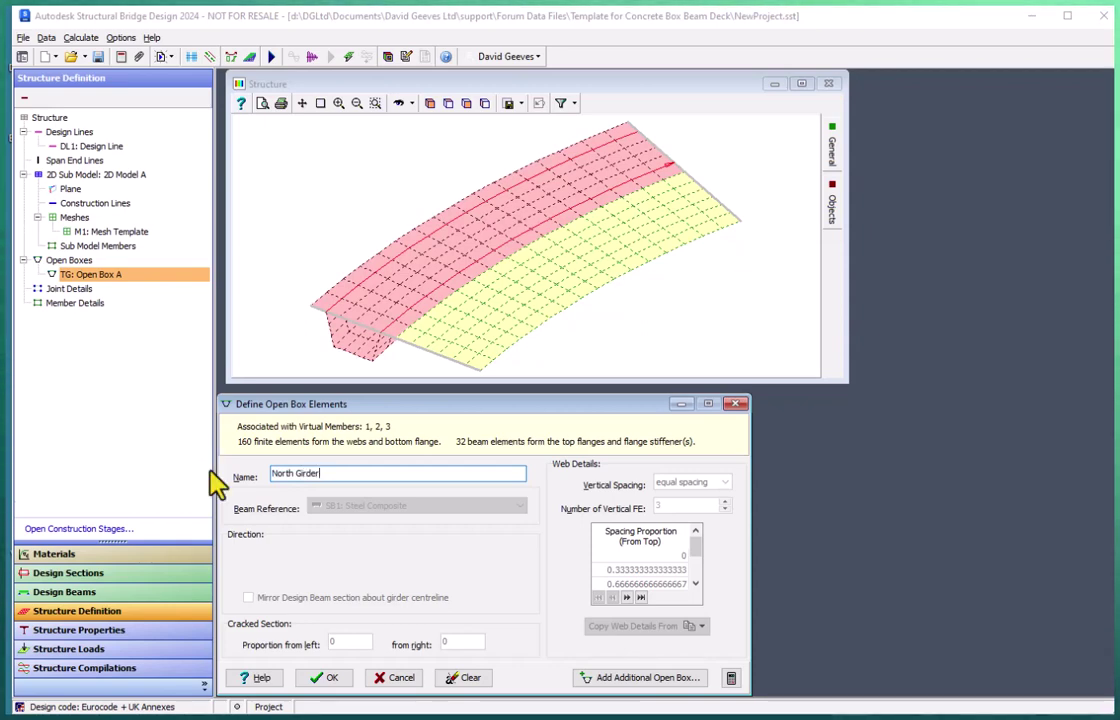
- Add a second open box on the other deck edge, accepting the aspect-ratio warning, named South Girder
left_click(668, 678)
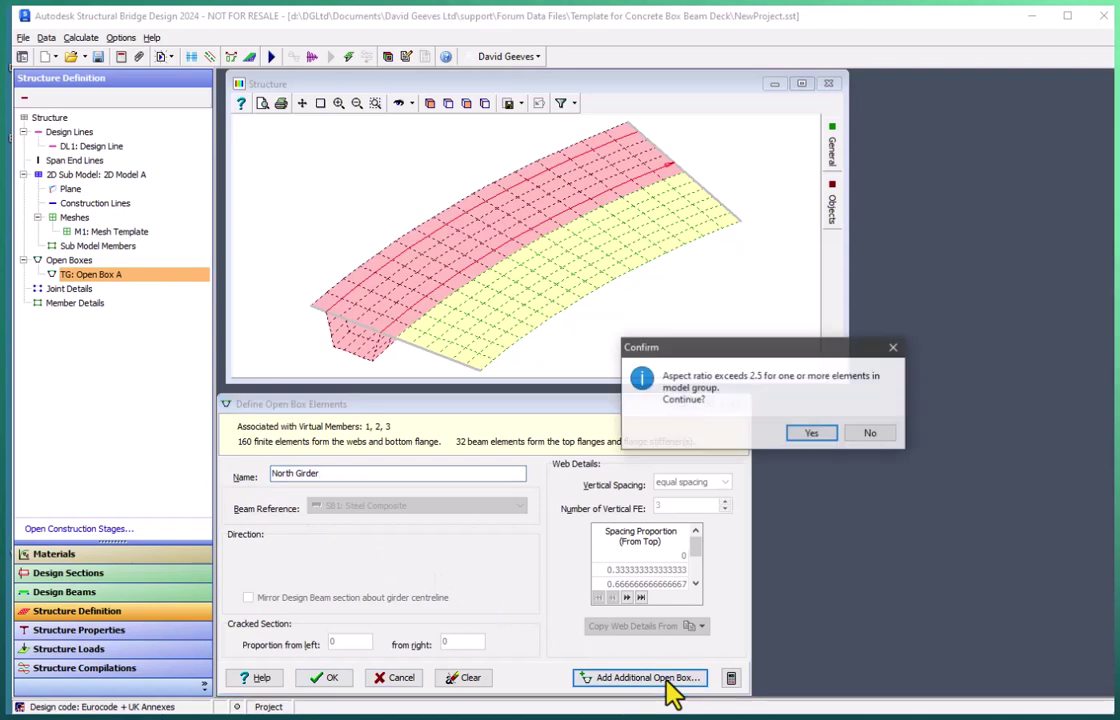
left_click(808, 433)
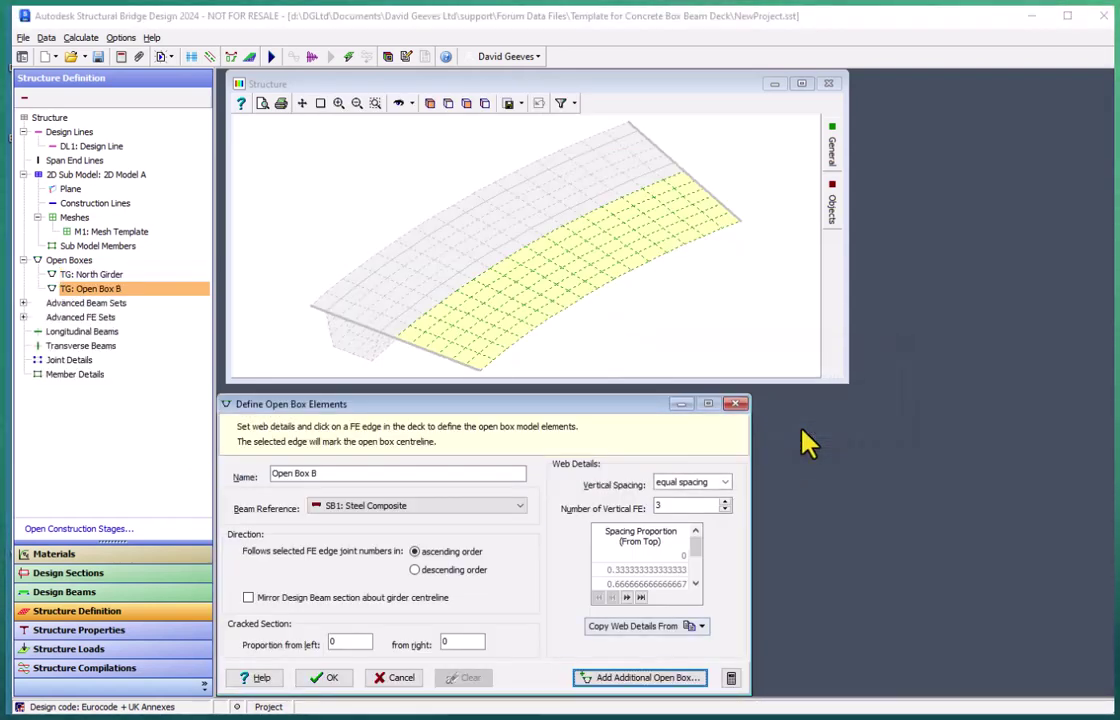
left_click(482, 327)
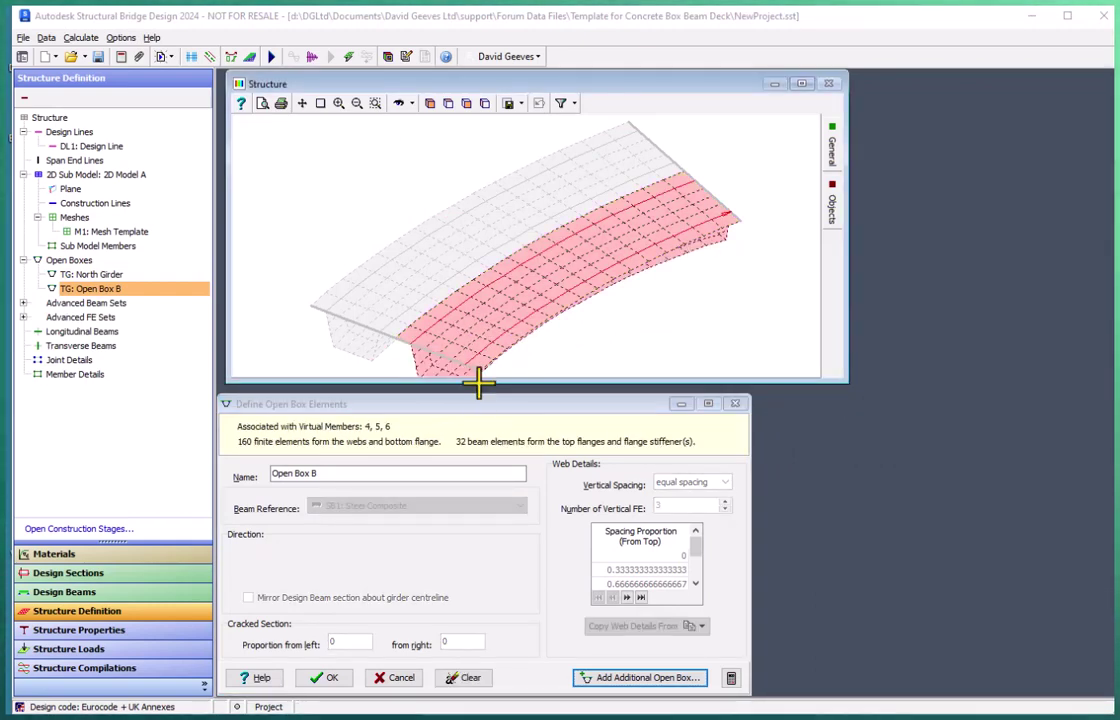
left_click_drag(357, 470, 250, 475)
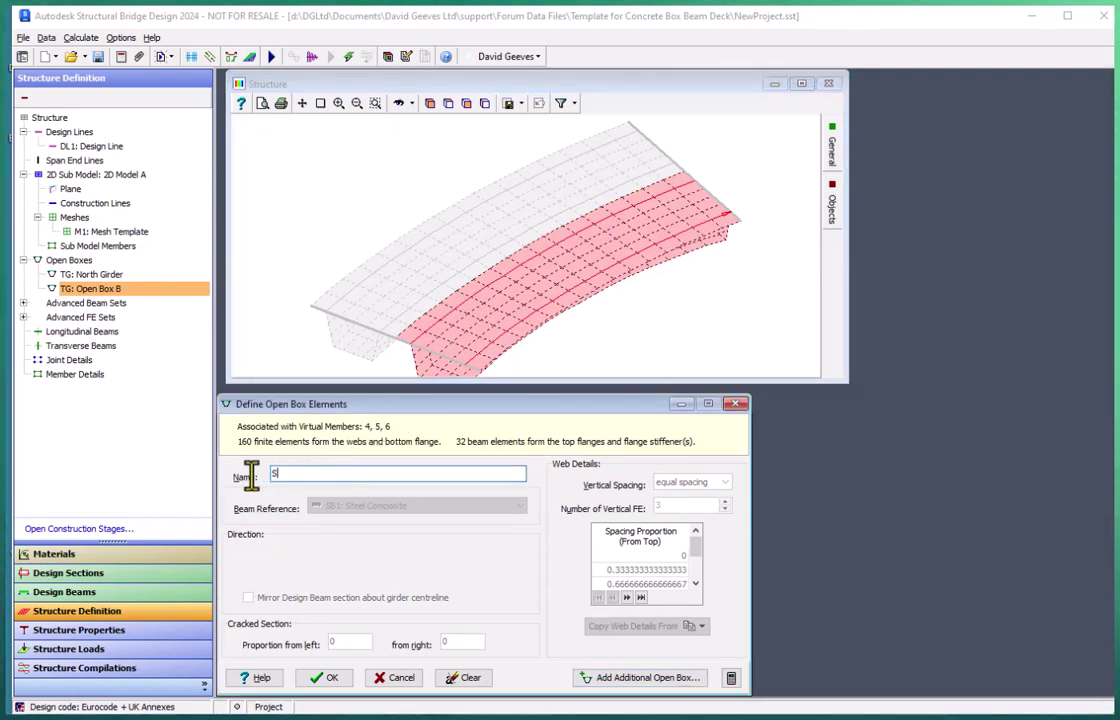
type("South Girder")
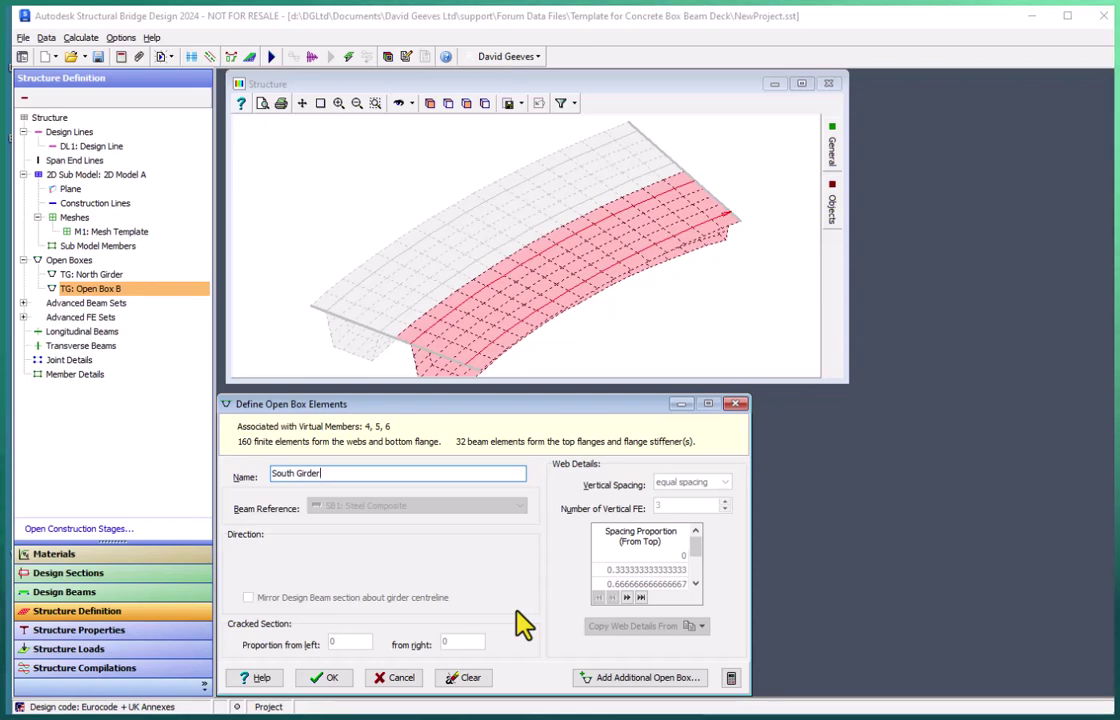
- Confirm the North and South Girder definitions and switch to Structure Properties
left_click(330, 679)
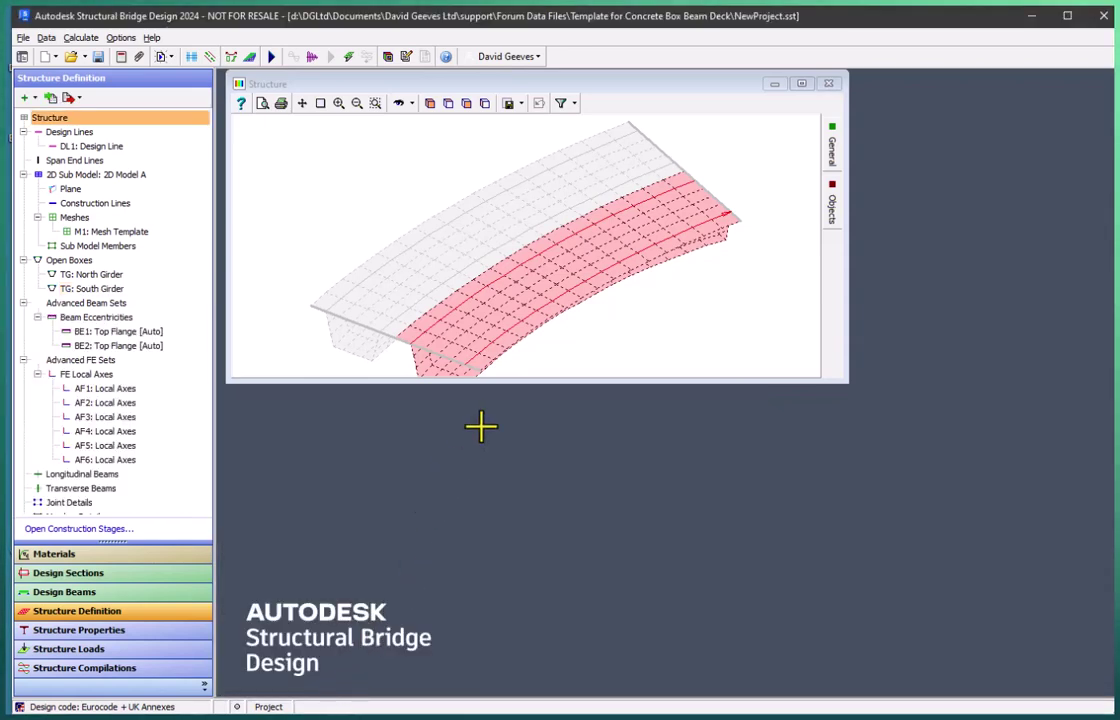
left_click(542, 322)
scroll(542, 322, "down", 3)
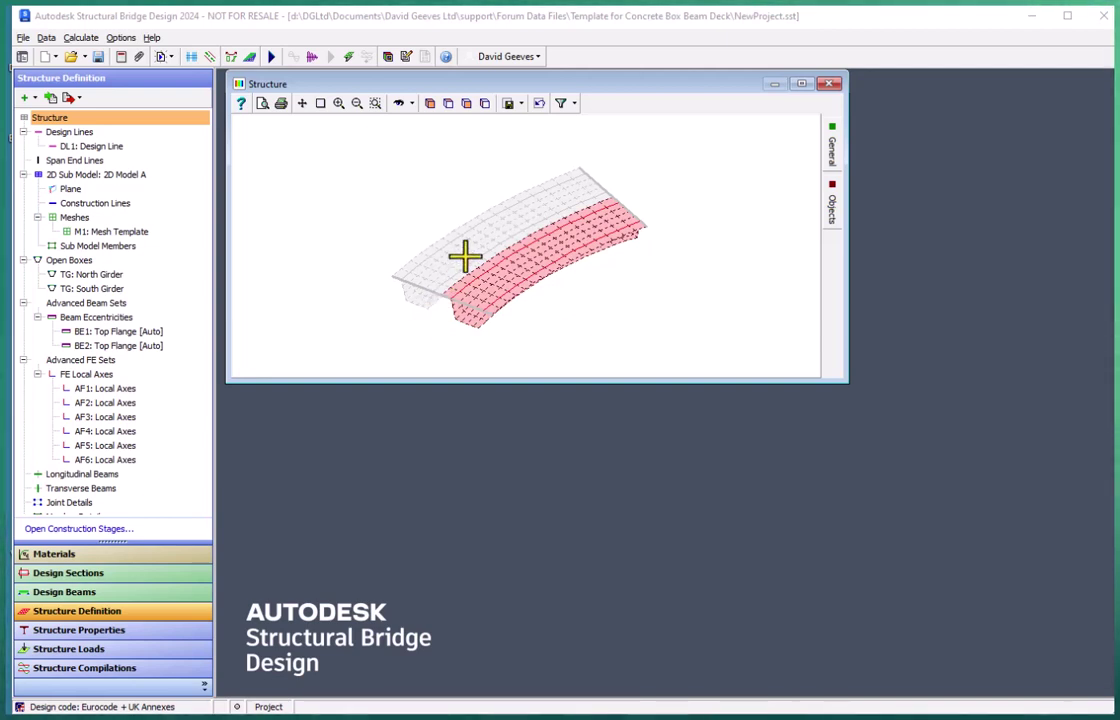
left_click(213, 597)
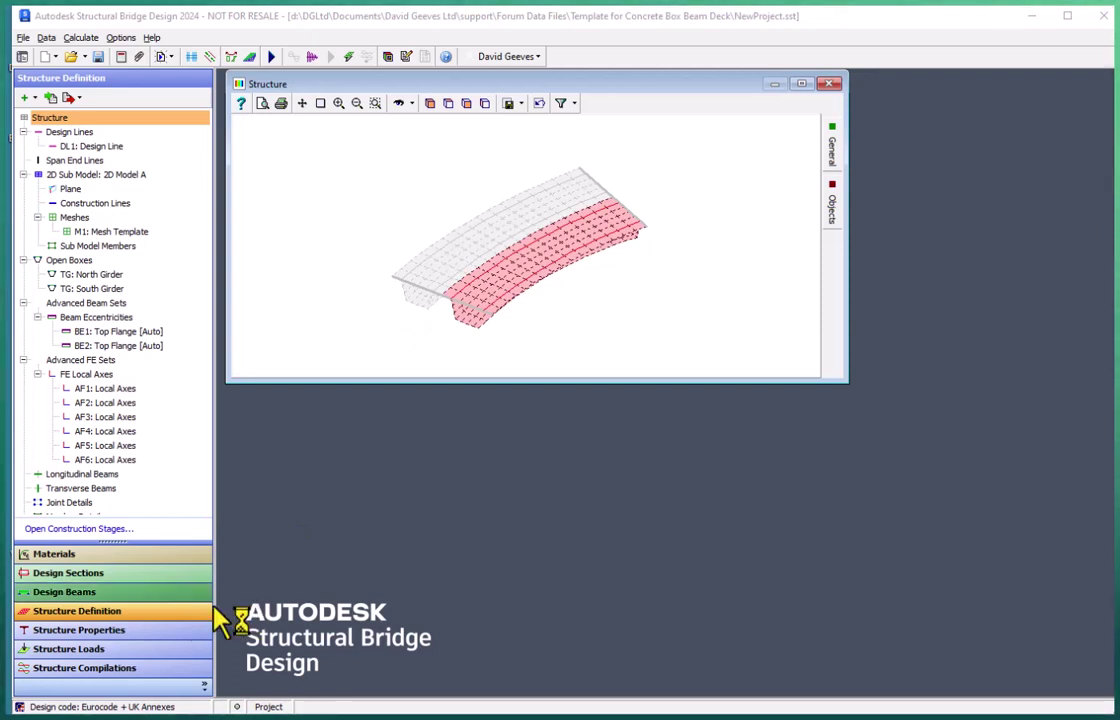
left_click(62, 631)
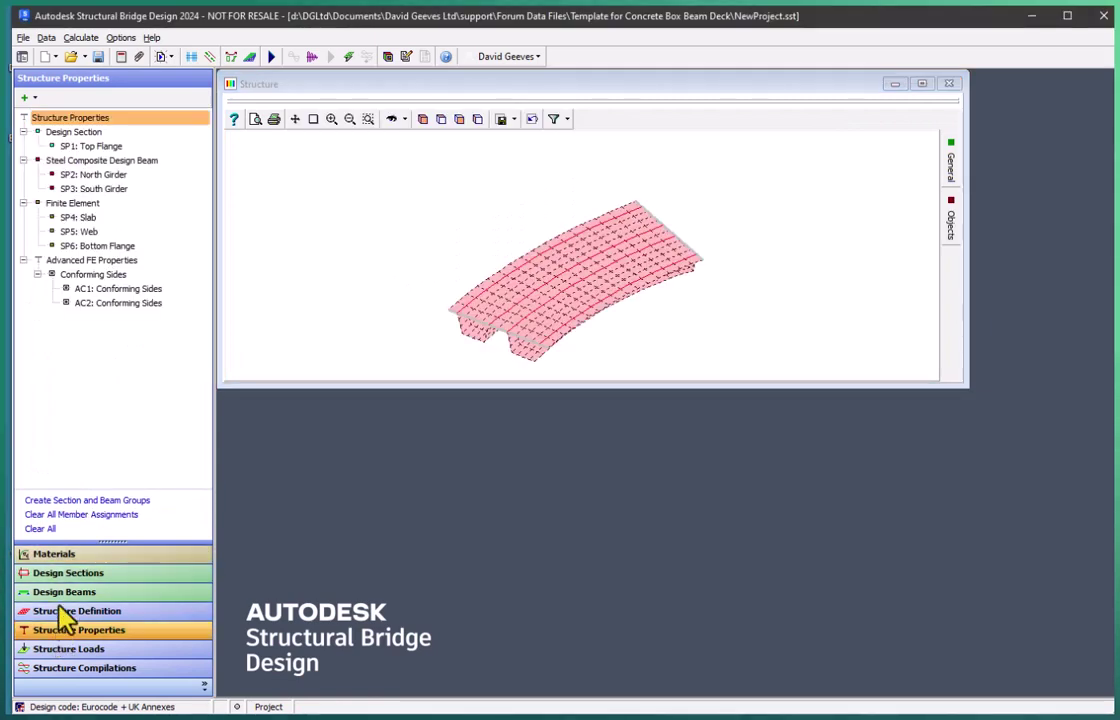
- Inspect the SP1: Top Flange properties and its section graphic, then close the dialog
left_click(88, 147)
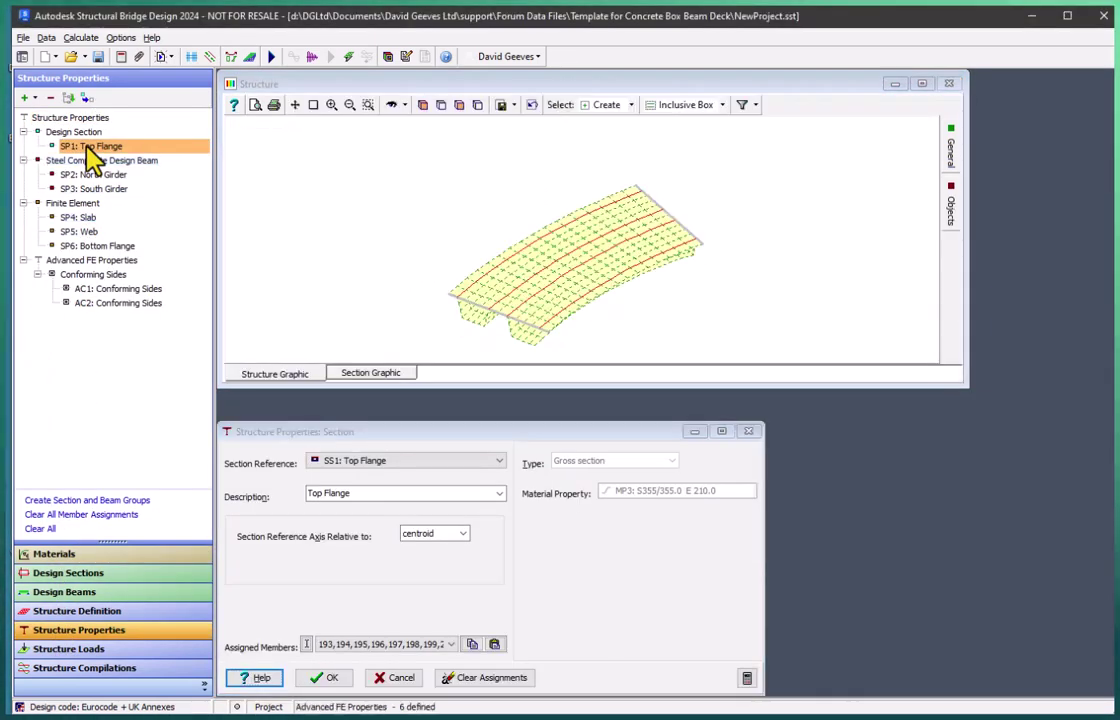
left_click(365, 374)
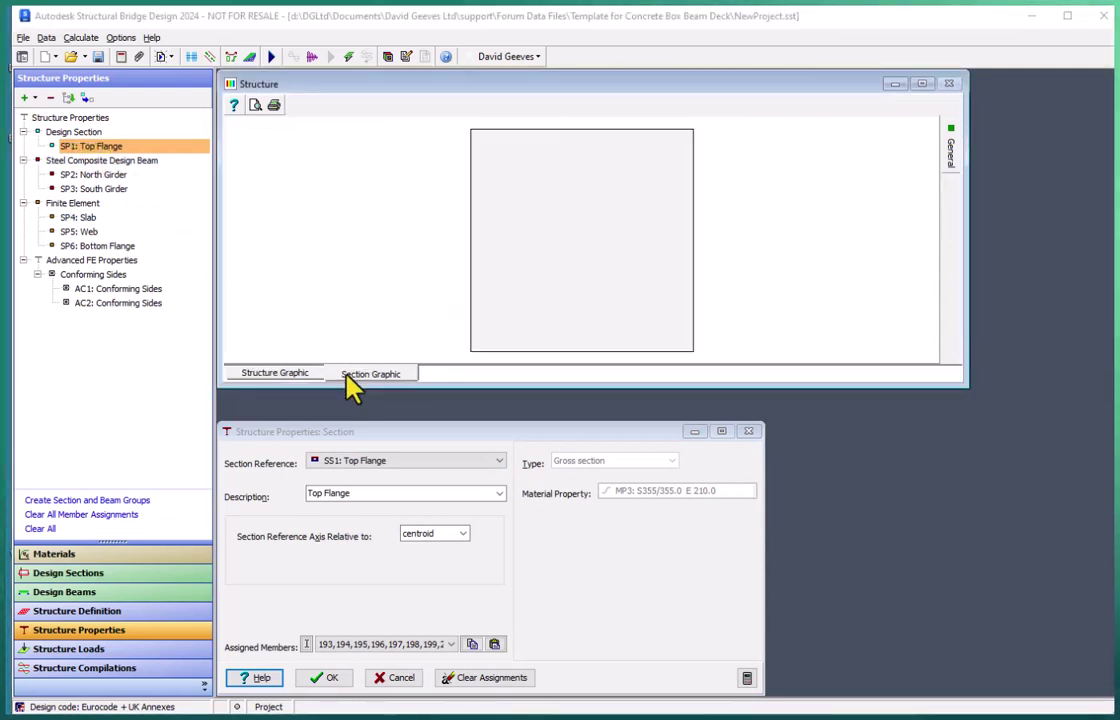
left_click(290, 373)
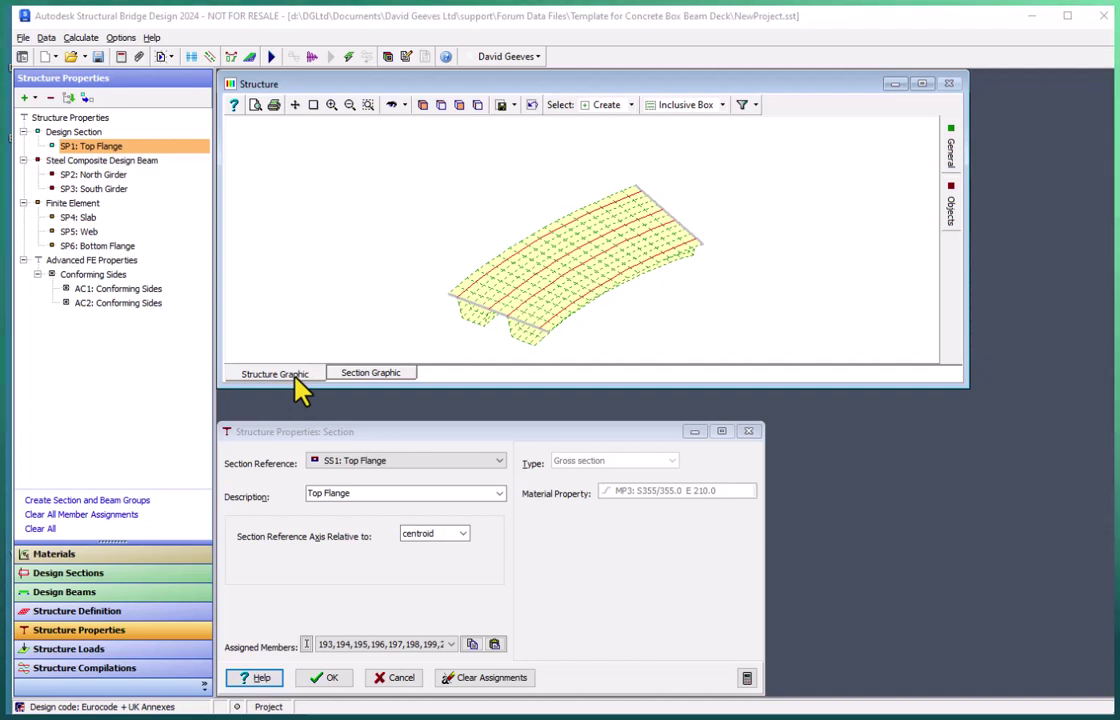
left_click(750, 436)
double_click(89, 222)
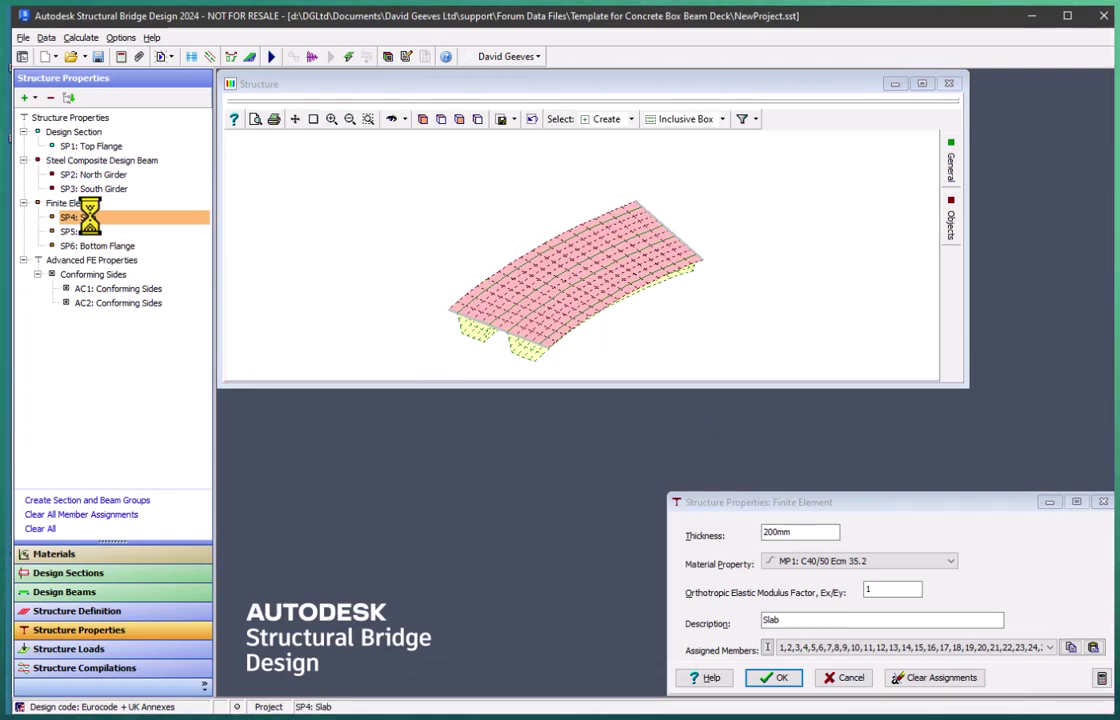
double_click(87, 232)
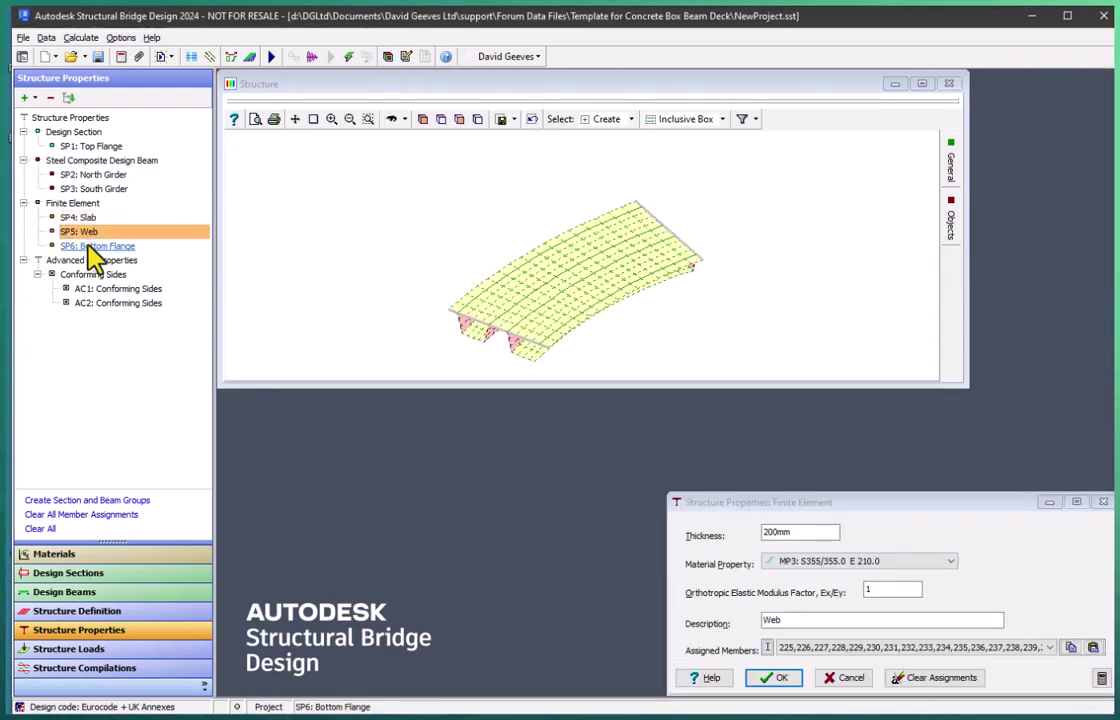
double_click(90, 246)
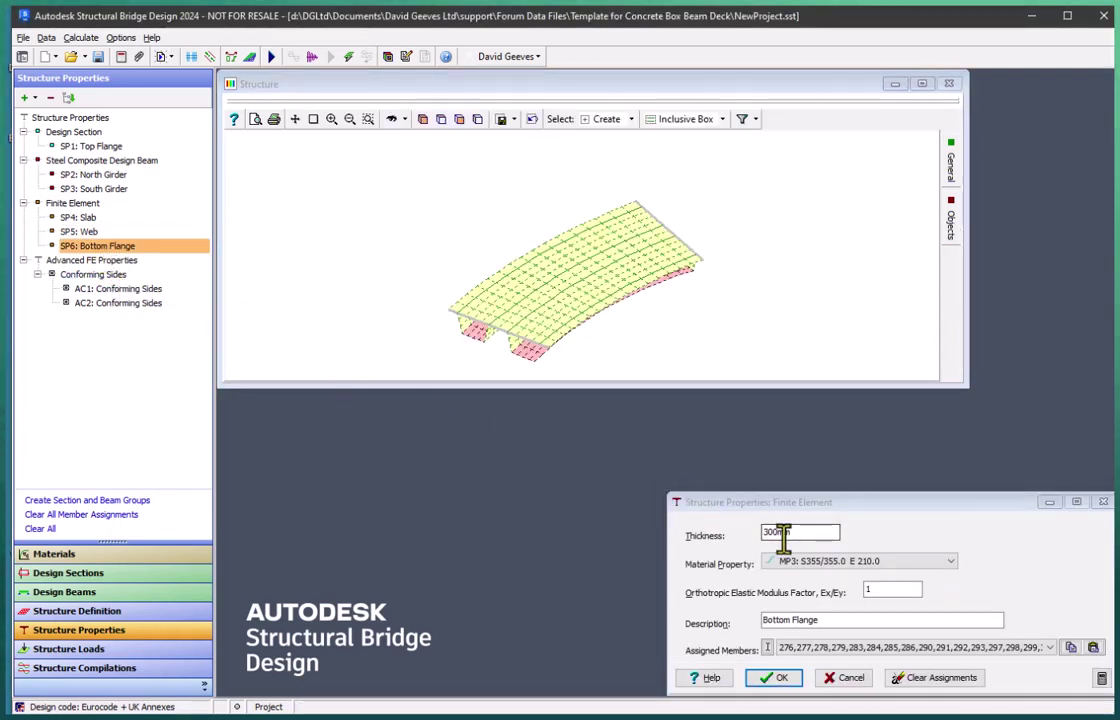
left_click(780, 678)
- Render the deck as solid 3D elements and orbit to view the underside
left_click(388, 57)
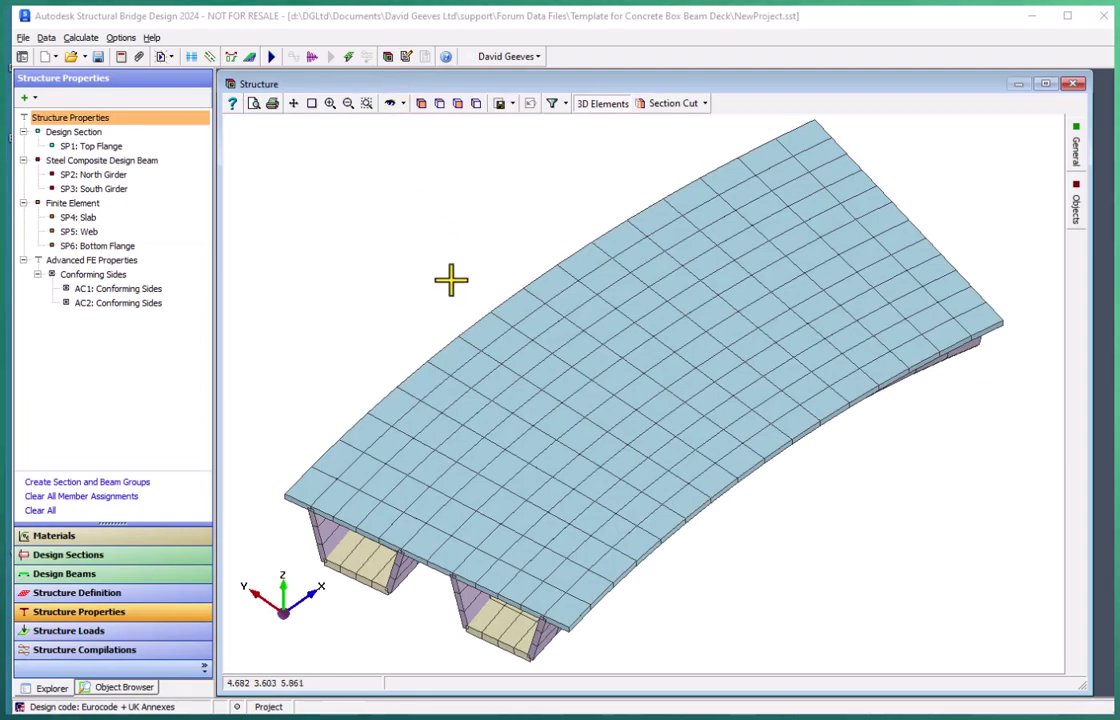
middle_click_drag(451, 280, 483, 230)
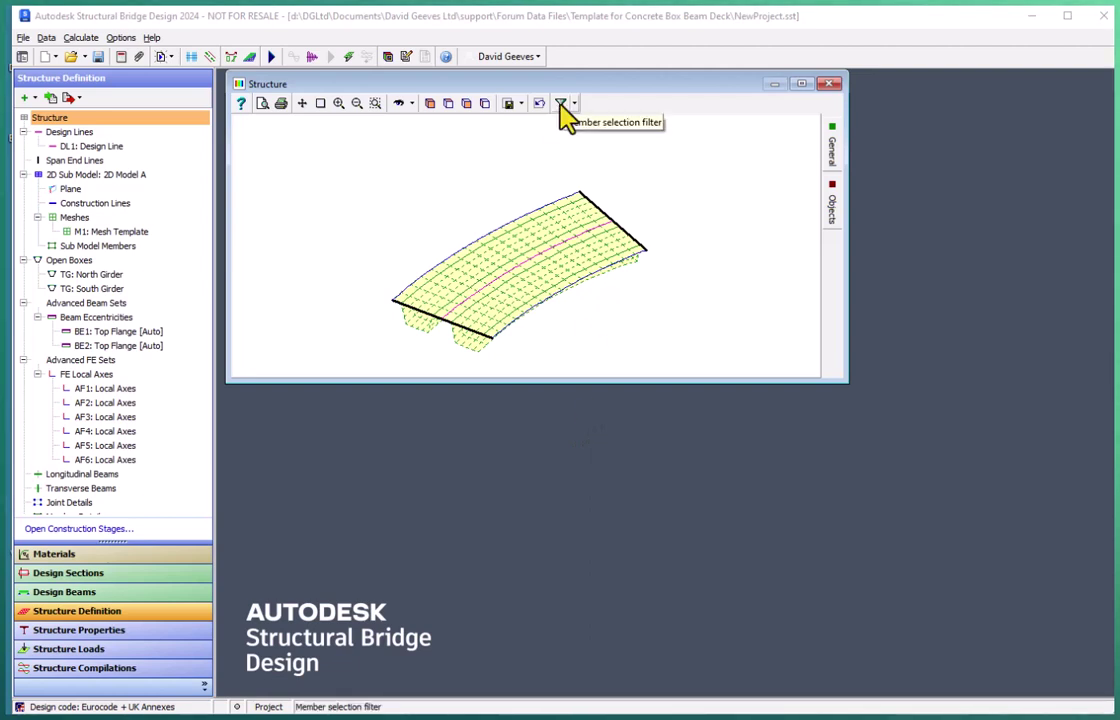
- Filter the selection to beam elements only by de-selecting all and box-selecting the deck in Beam Element mode
left_click(561, 104)
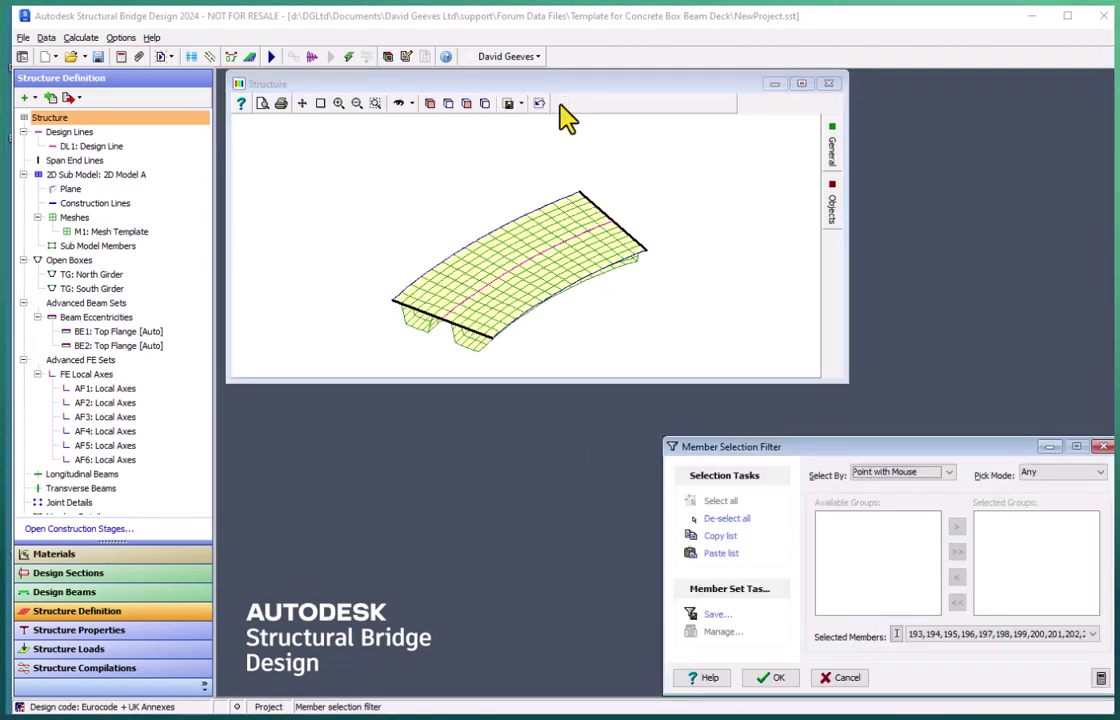
left_click(716, 522)
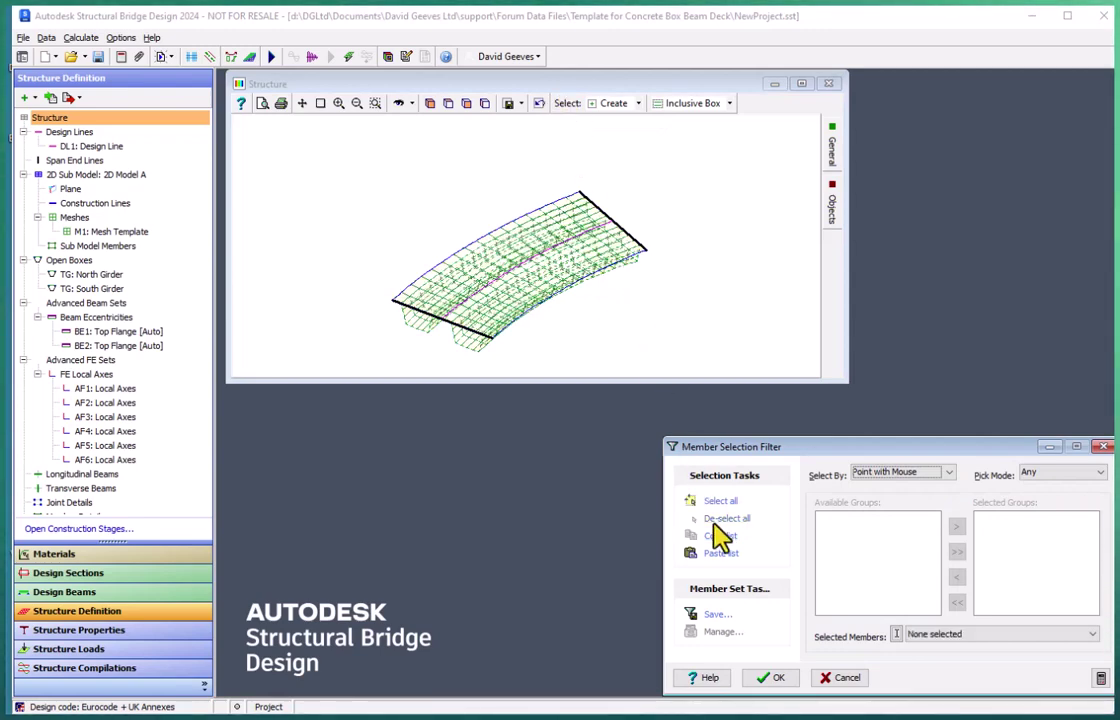
left_click(1099, 474)
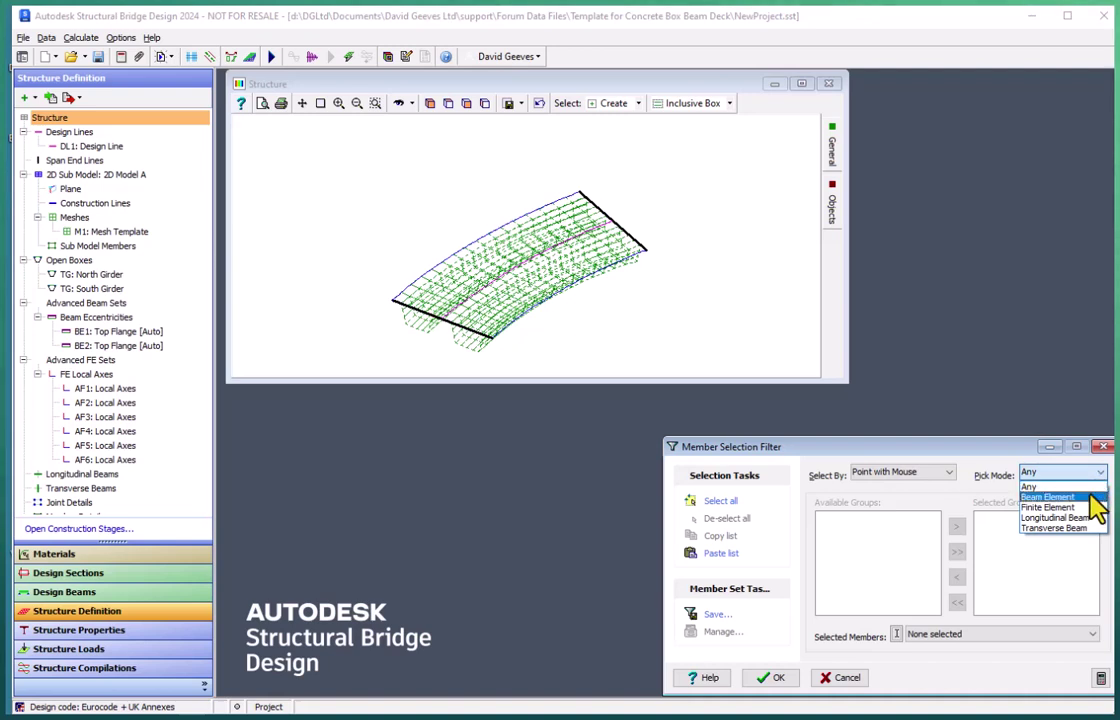
left_click(1090, 497)
left_click_drag(354, 362, 671, 167)
mouse_move(830, 162)
key("Return")
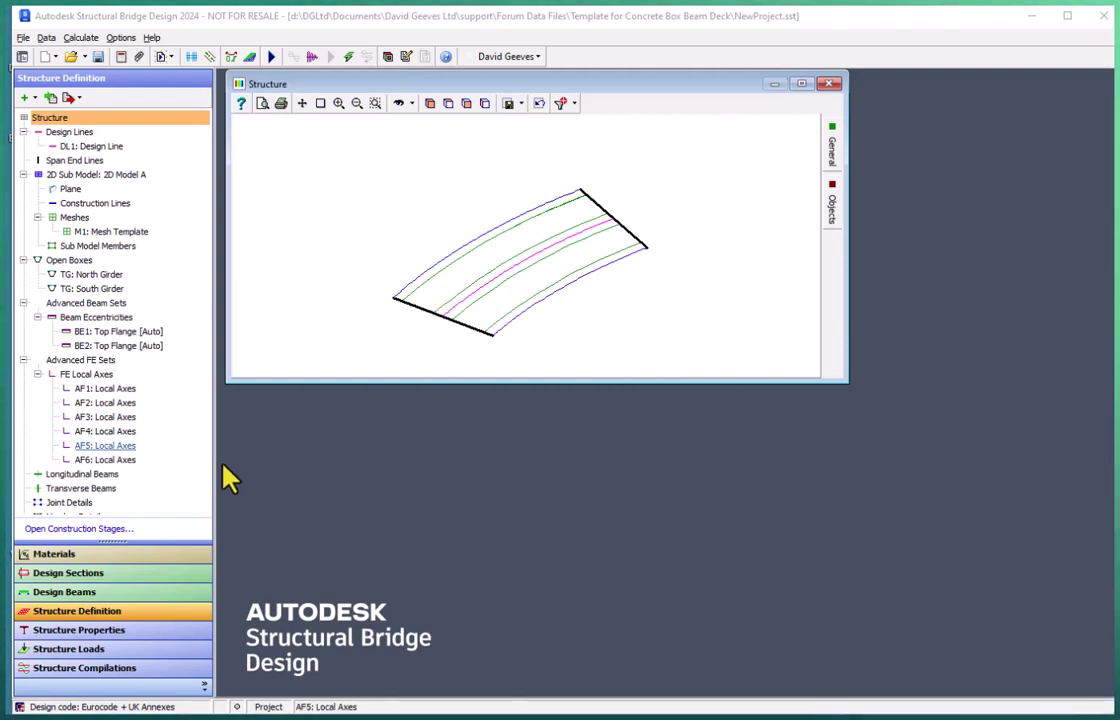
- Delete every beam member in the Member Details table, then restore Select All in the filter
scroll(110, 510, "down", 1)
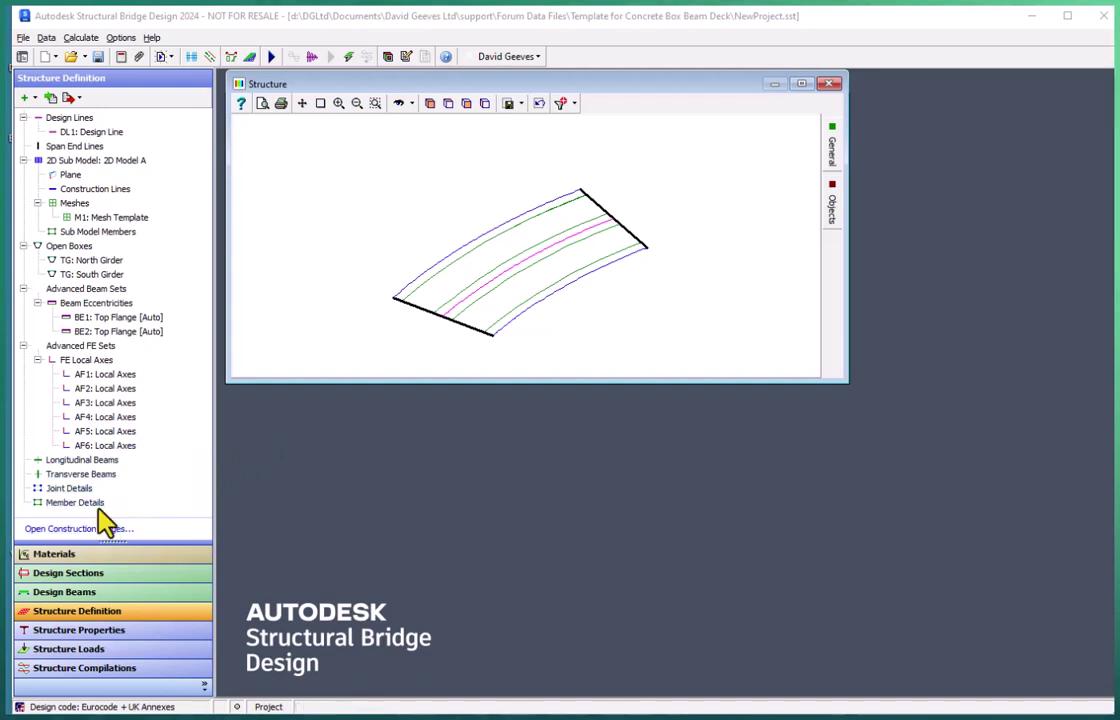
left_click(75, 502)
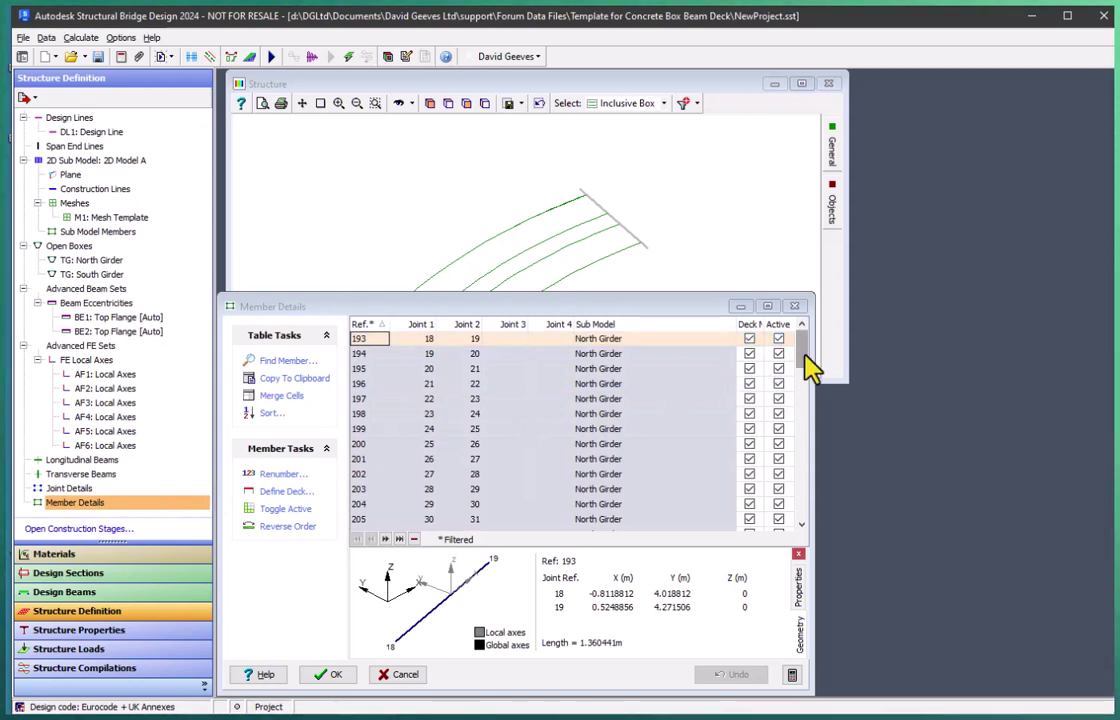
mouse_move(808, 365)
left_mouse_down()
mouse_move(805, 478)
mouse_move(810, 365)
left_mouse_up()
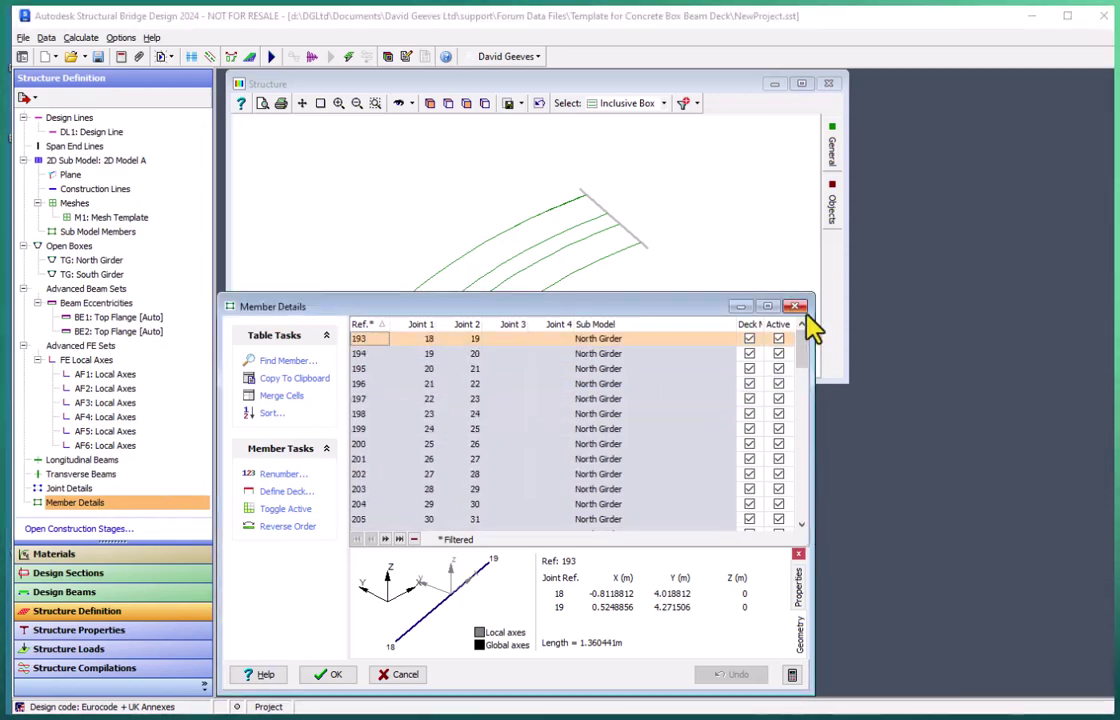
left_click(366, 340)
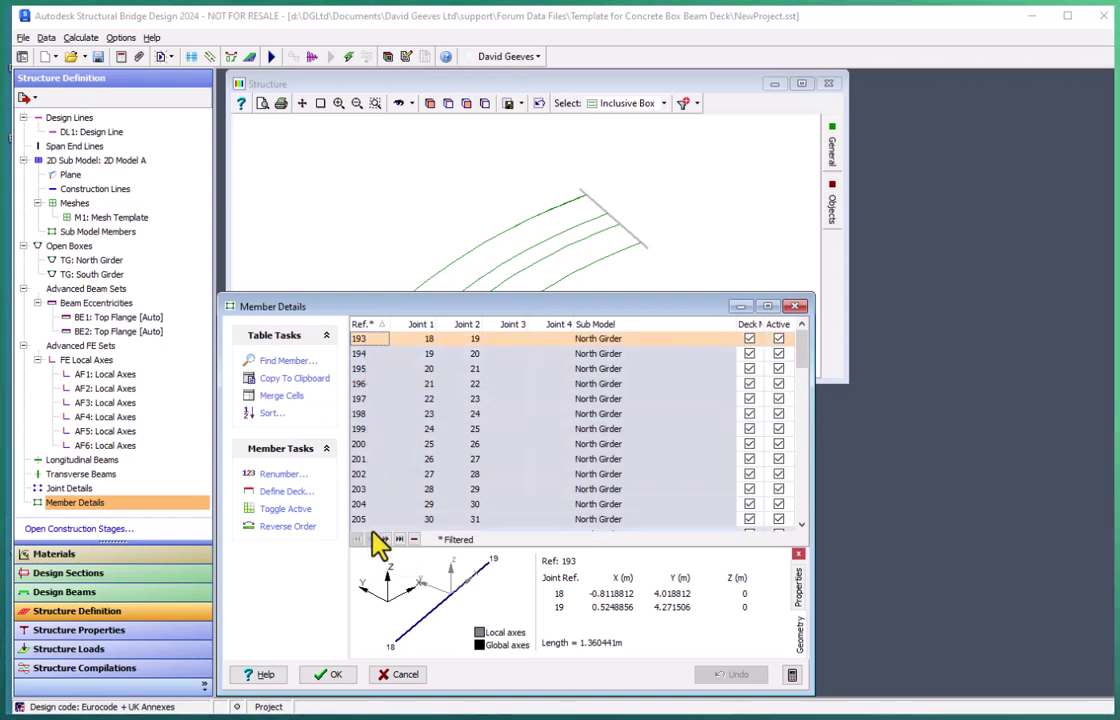
key("ctrl+a")
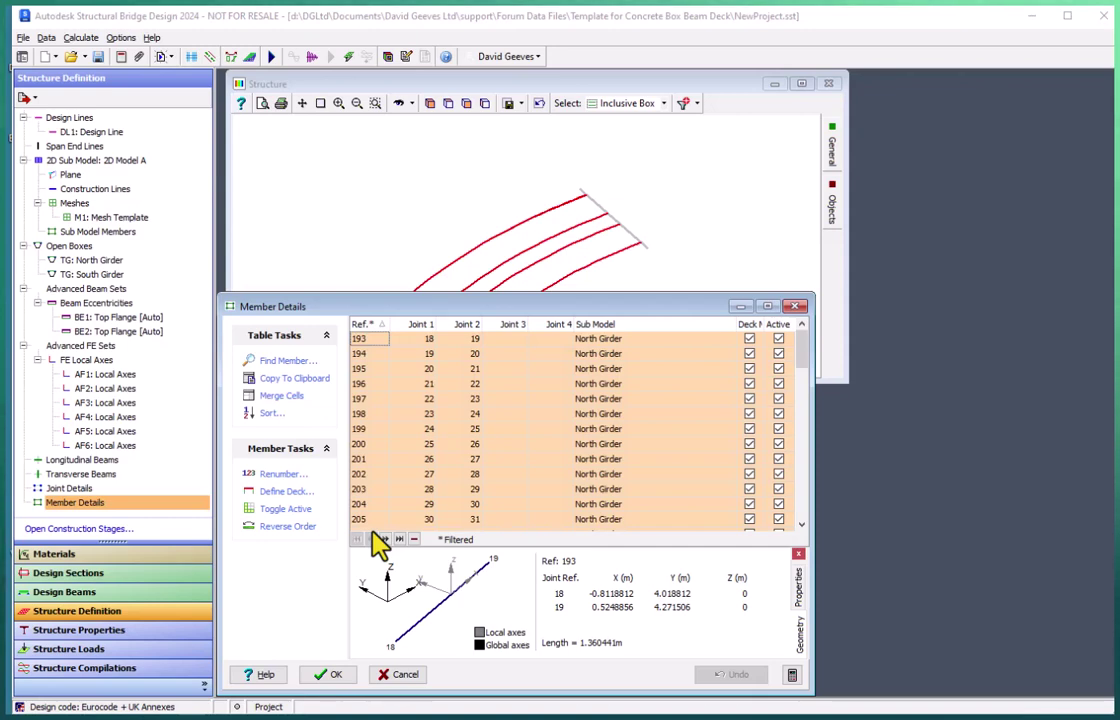
left_click(414, 540)
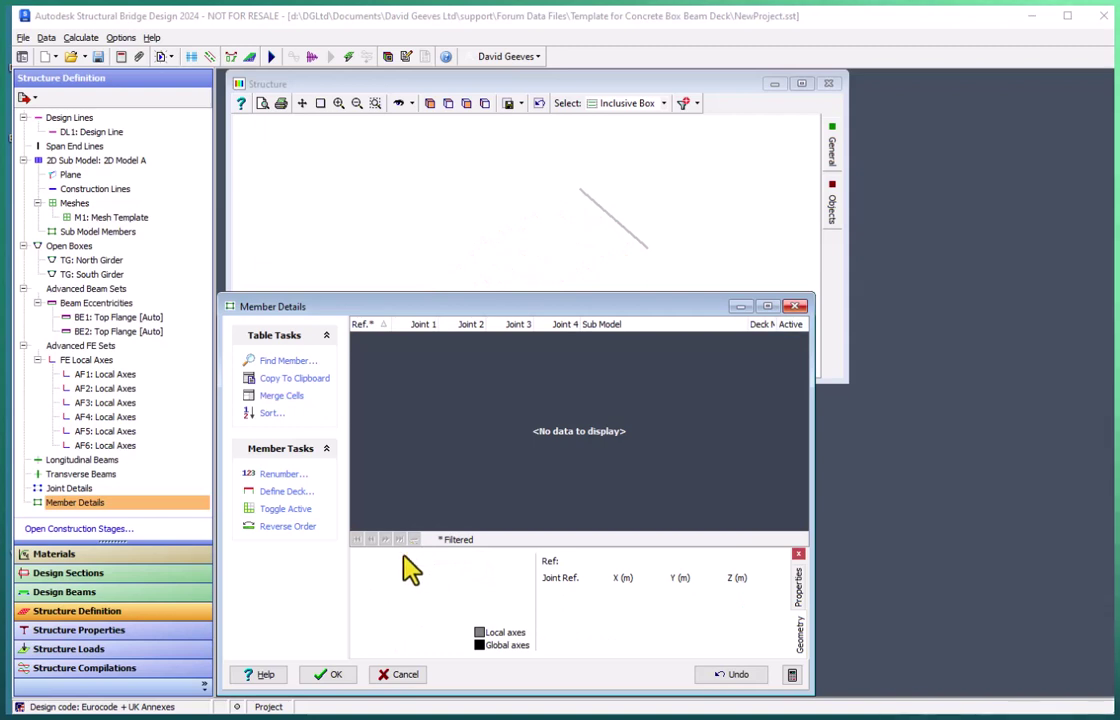
left_click(340, 674)
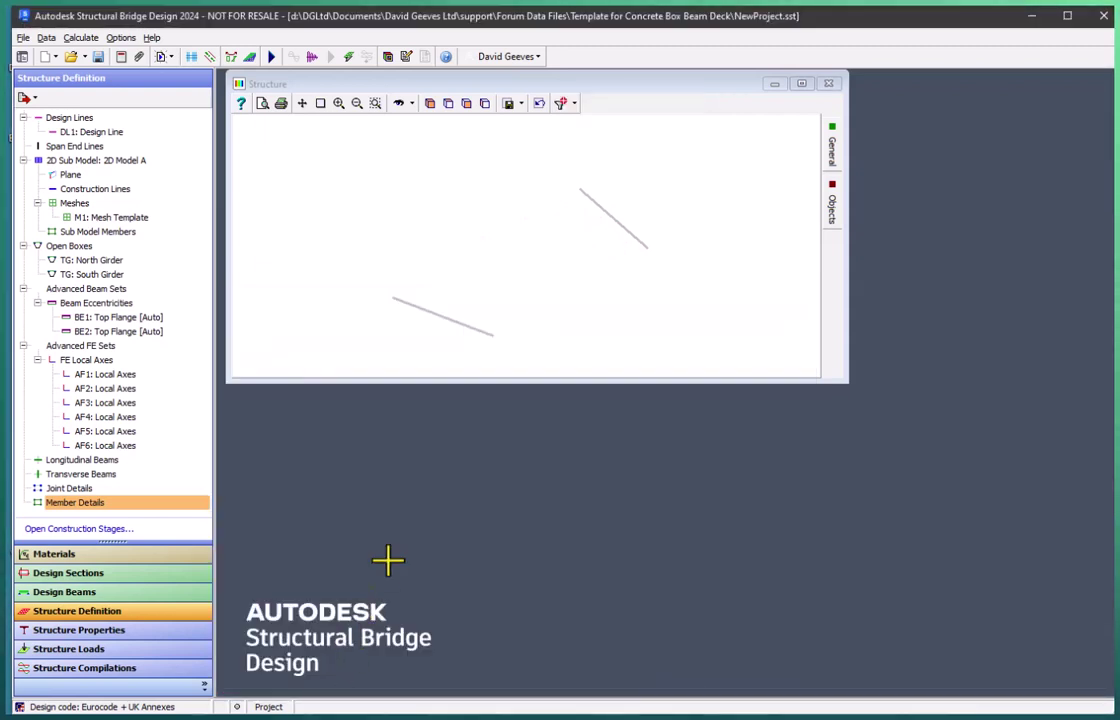
left_click(568, 105)
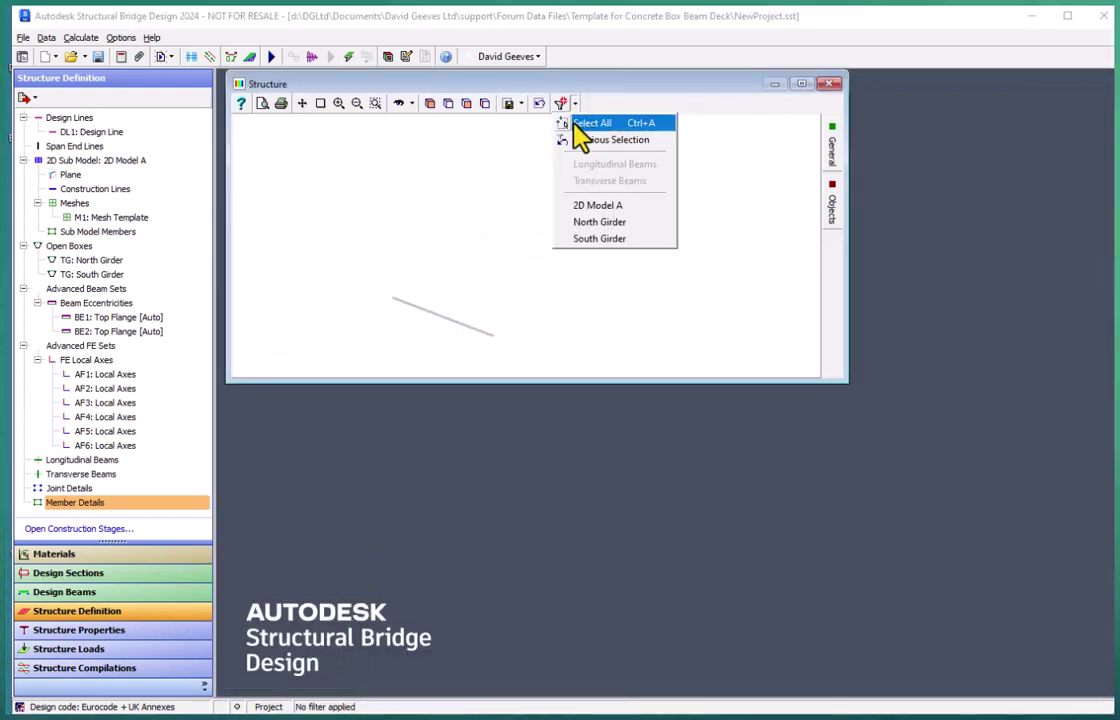
left_click(578, 124)
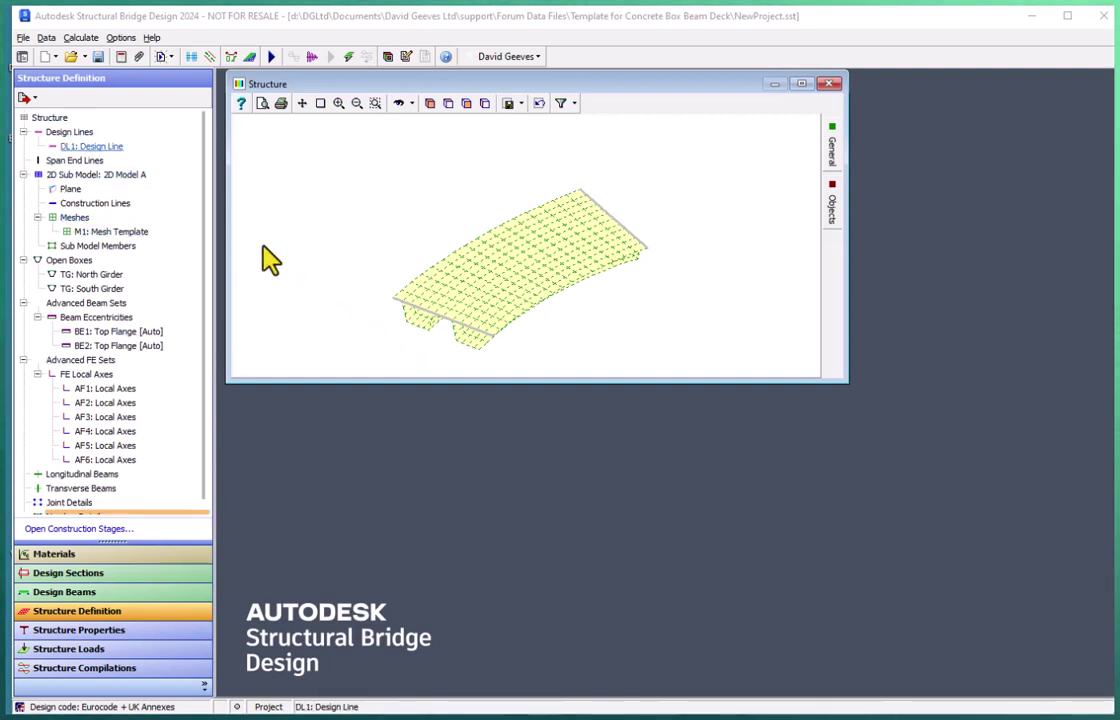
- Add a Supported Nodes group with the pick mode set to All Joints
left_click(47, 118)
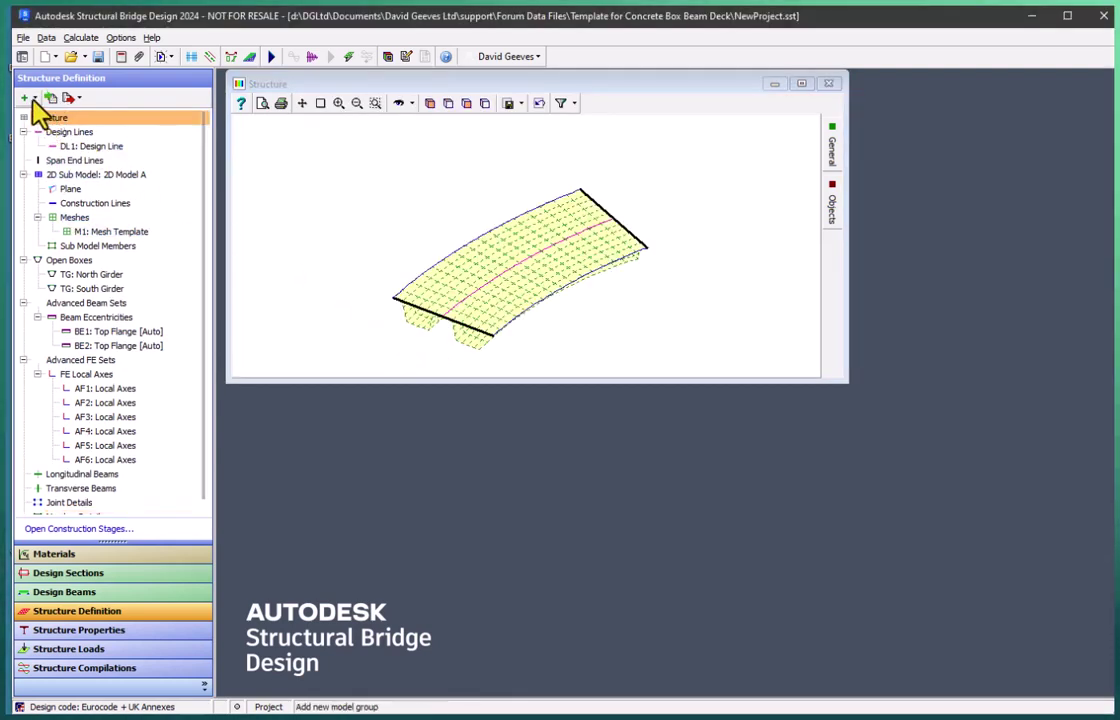
left_click(33, 98)
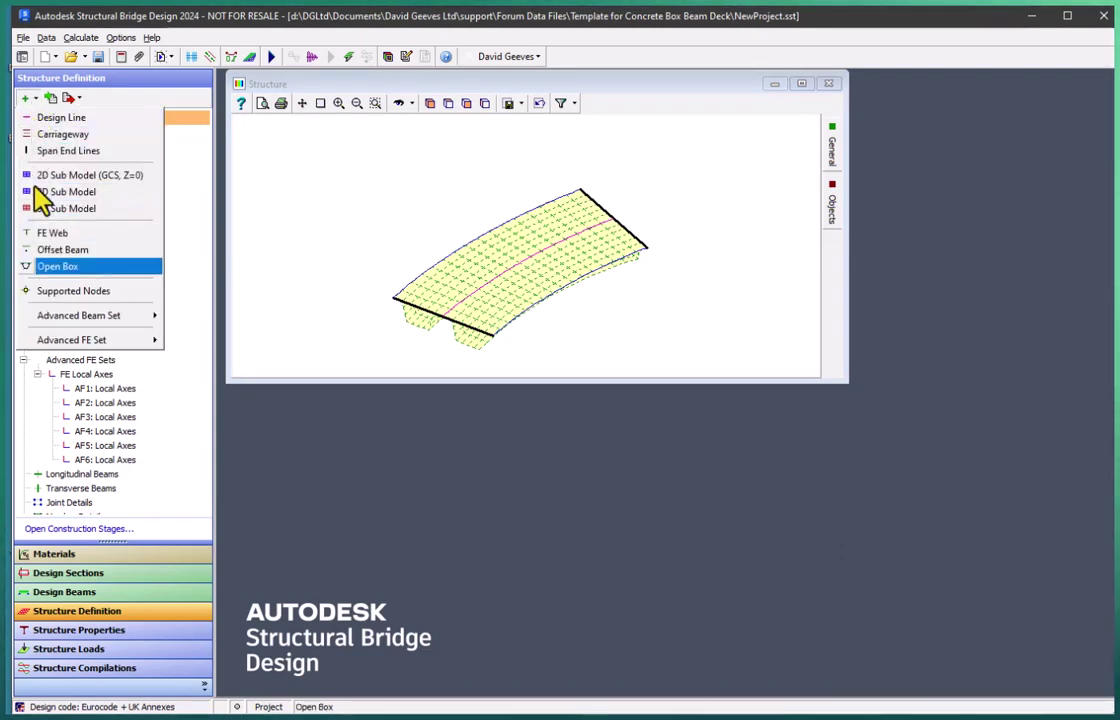
left_click(38, 290)
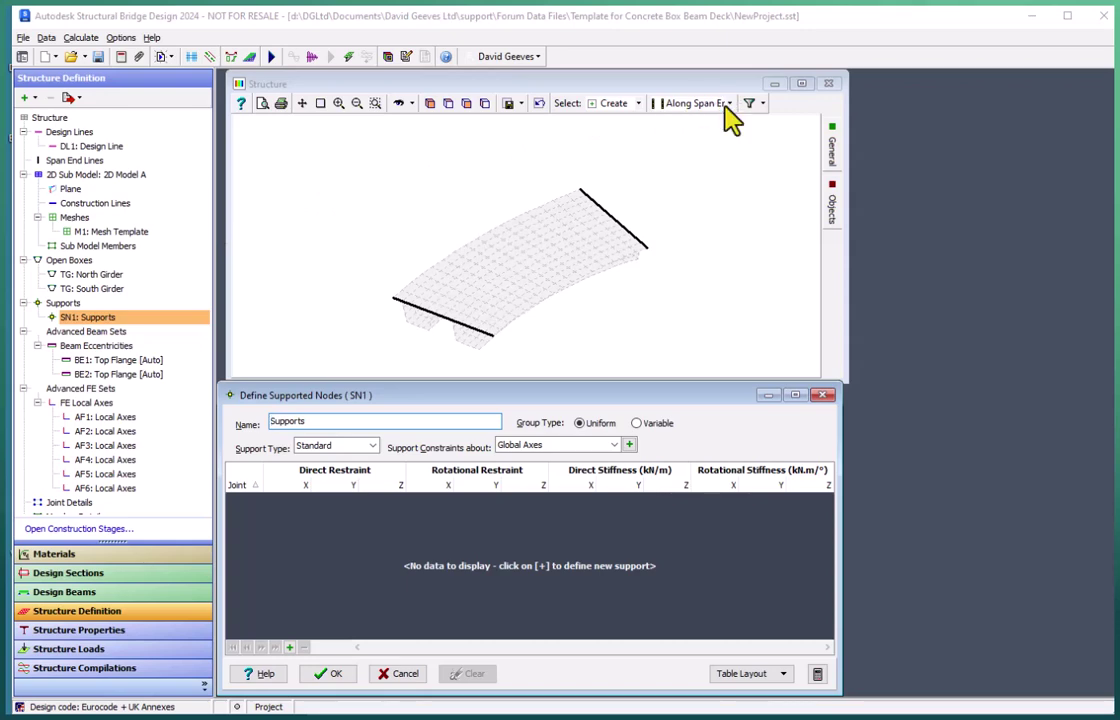
left_click(728, 106)
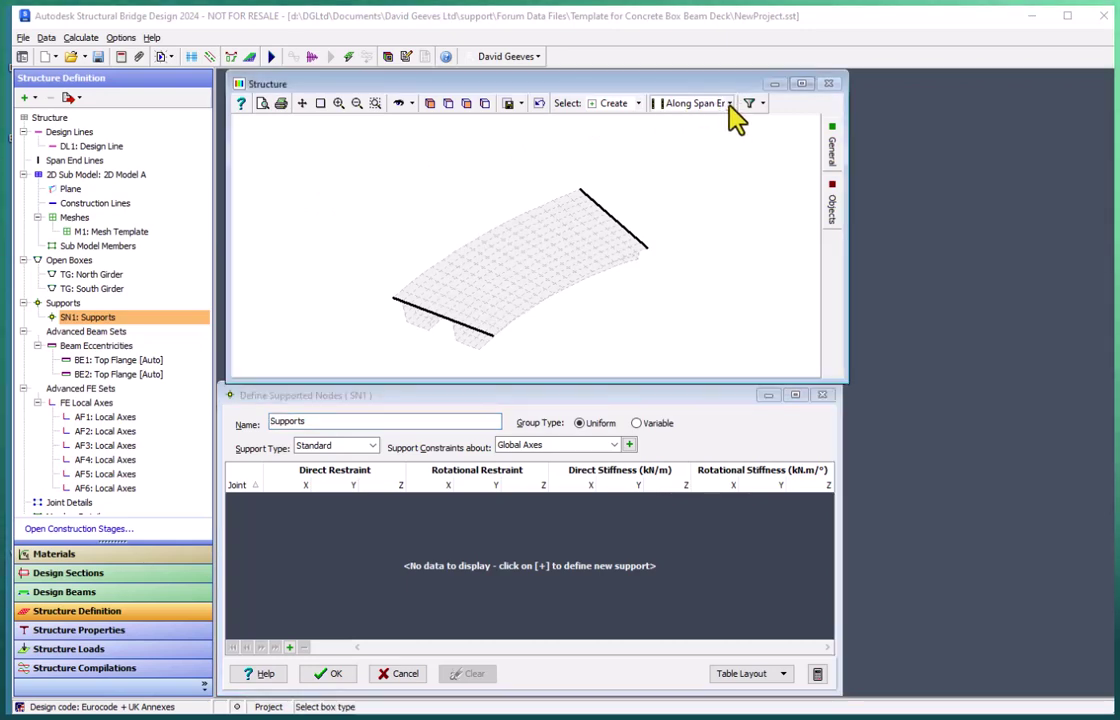
left_click(730, 104)
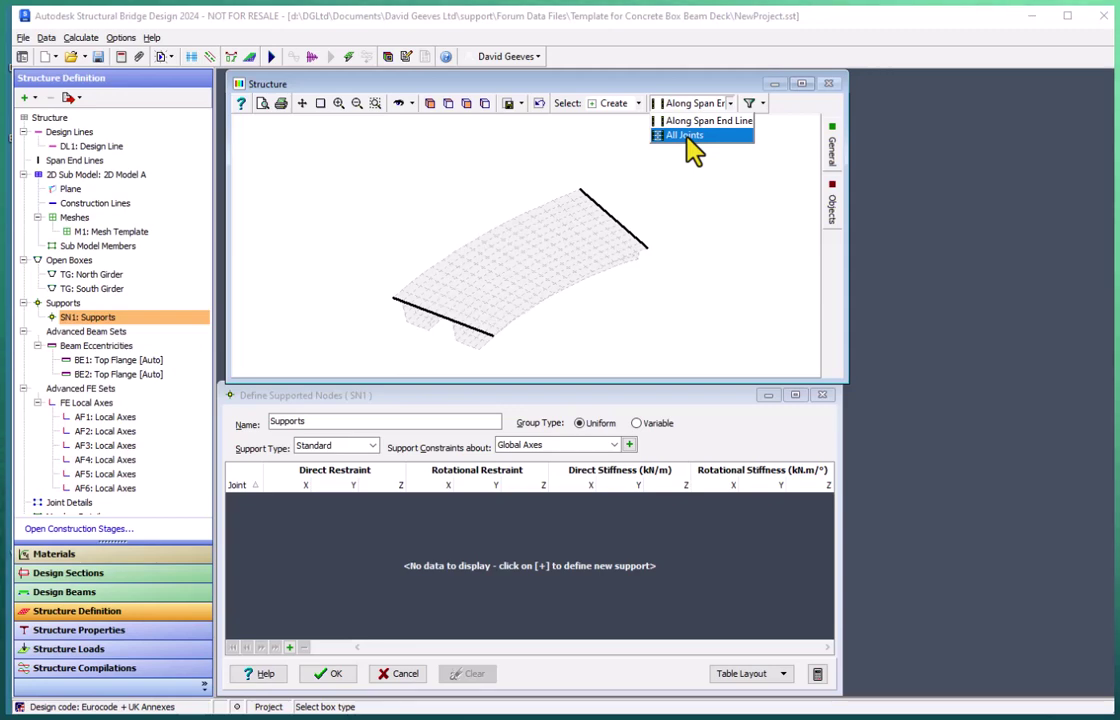
left_click(690, 137)
scroll(401, 340, "up", 4)
- Pick girder bottom joints 224, 275, 377, 428, 524, 425 and 371 as supports
left_click(379, 285)
left_click(430, 302)
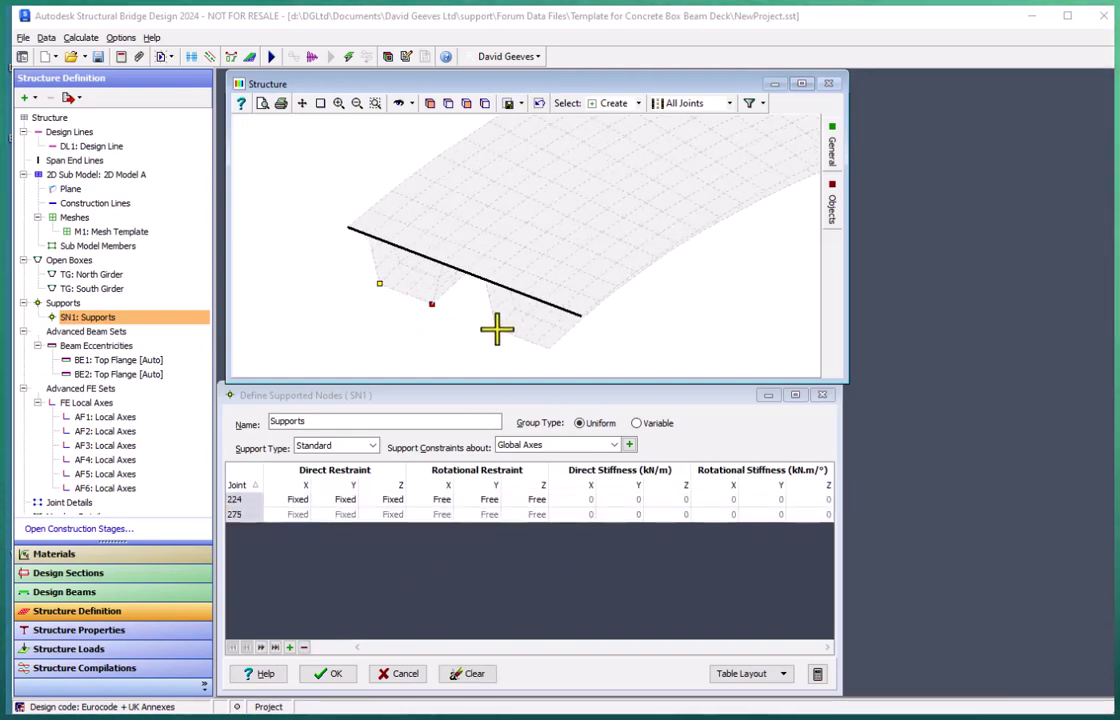
left_click(496, 328)
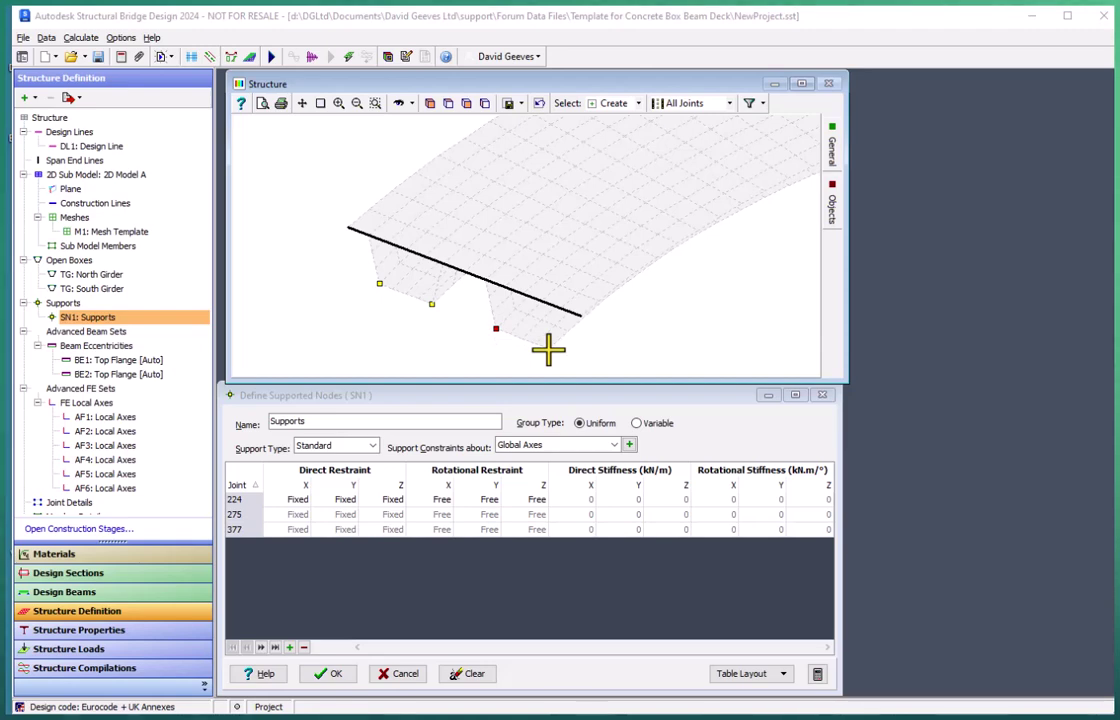
left_click(548, 348)
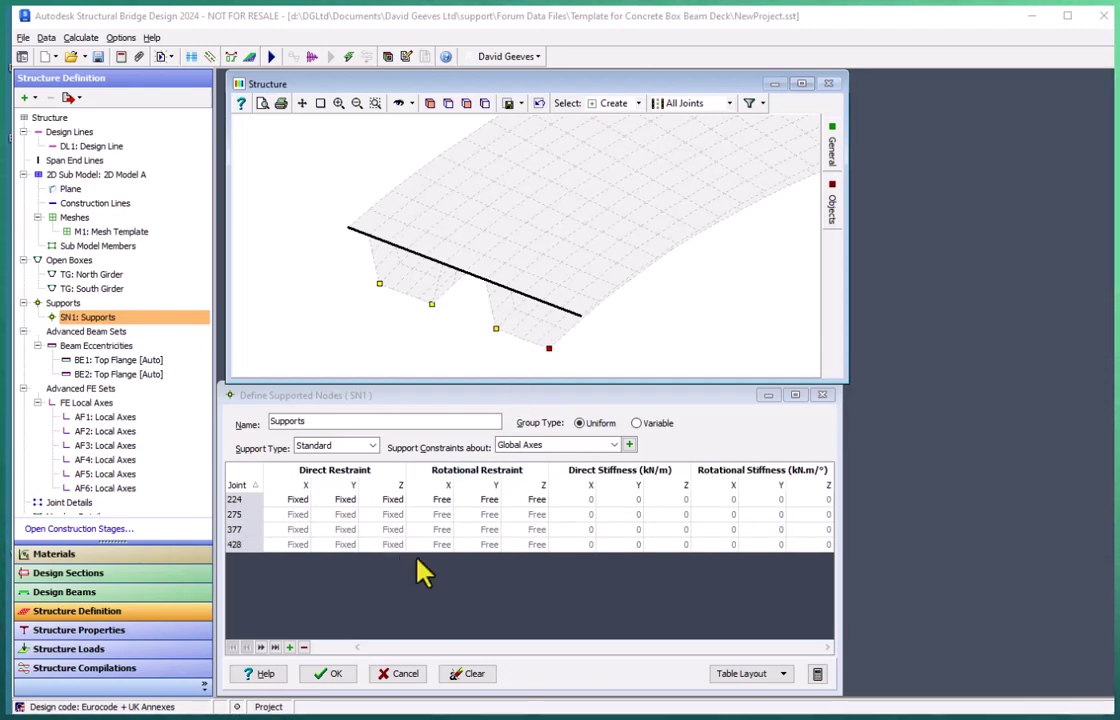
middle_click_drag(415, 558, 742, 220)
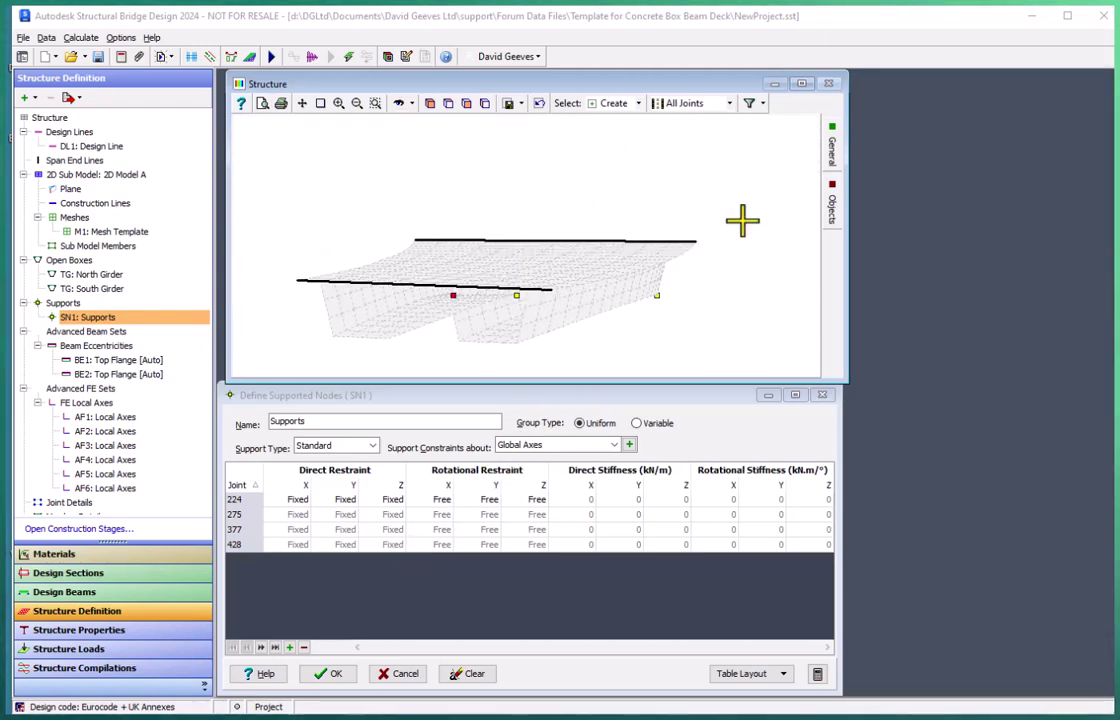
scroll(590, 260, "up", 2)
left_click(293, 336)
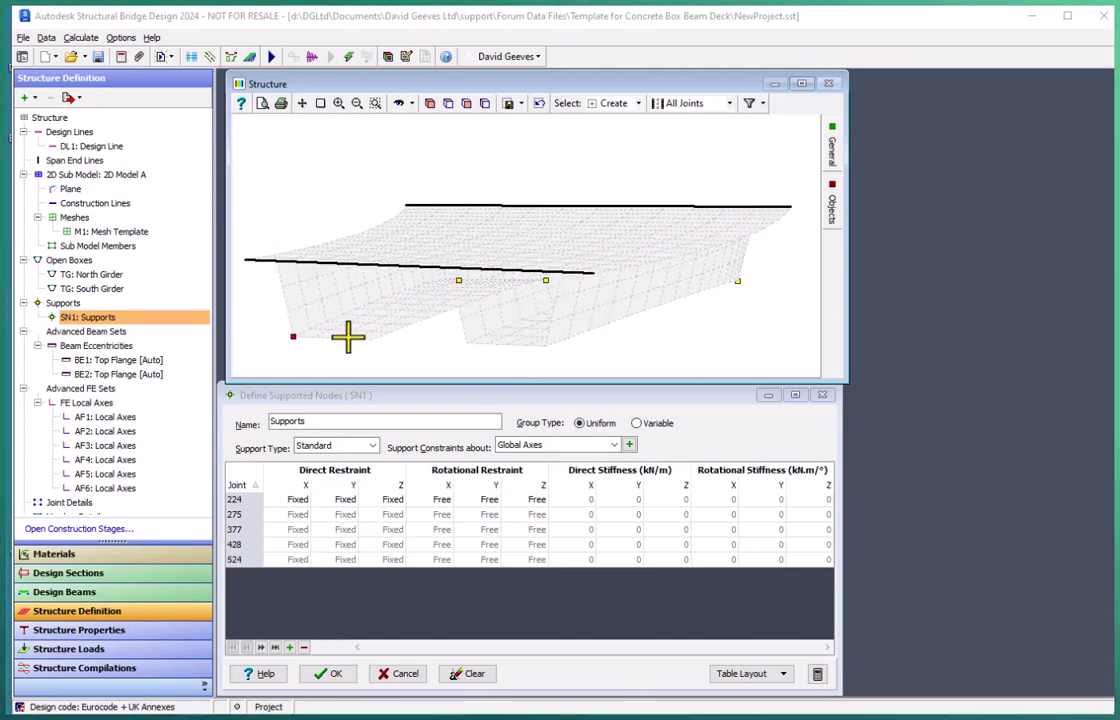
left_click(371, 340)
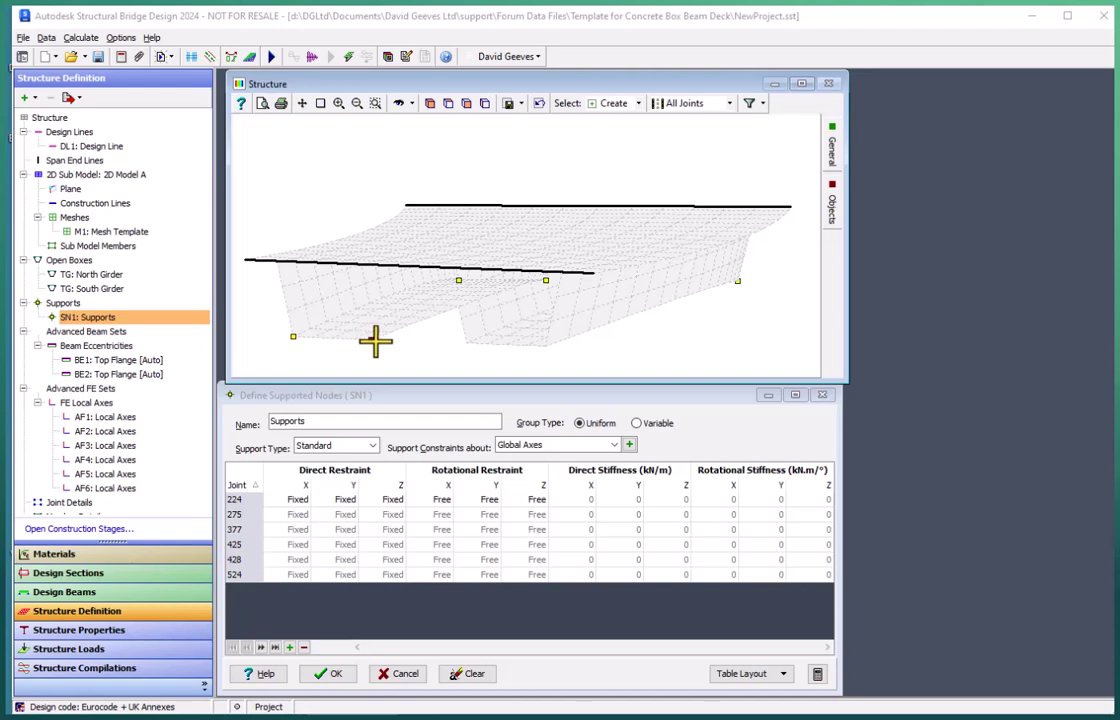
left_click(464, 345)
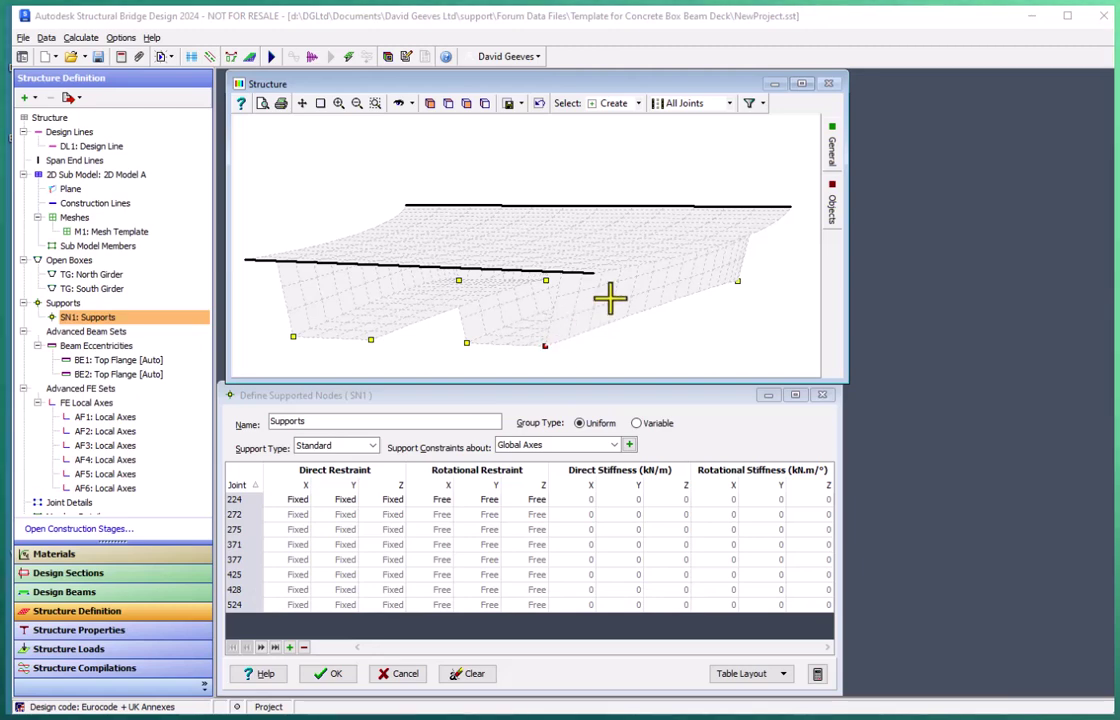
- Check joint 224's Z restraint and accept the SN1 supports group
middle_click_drag(610, 298, 637, 310)
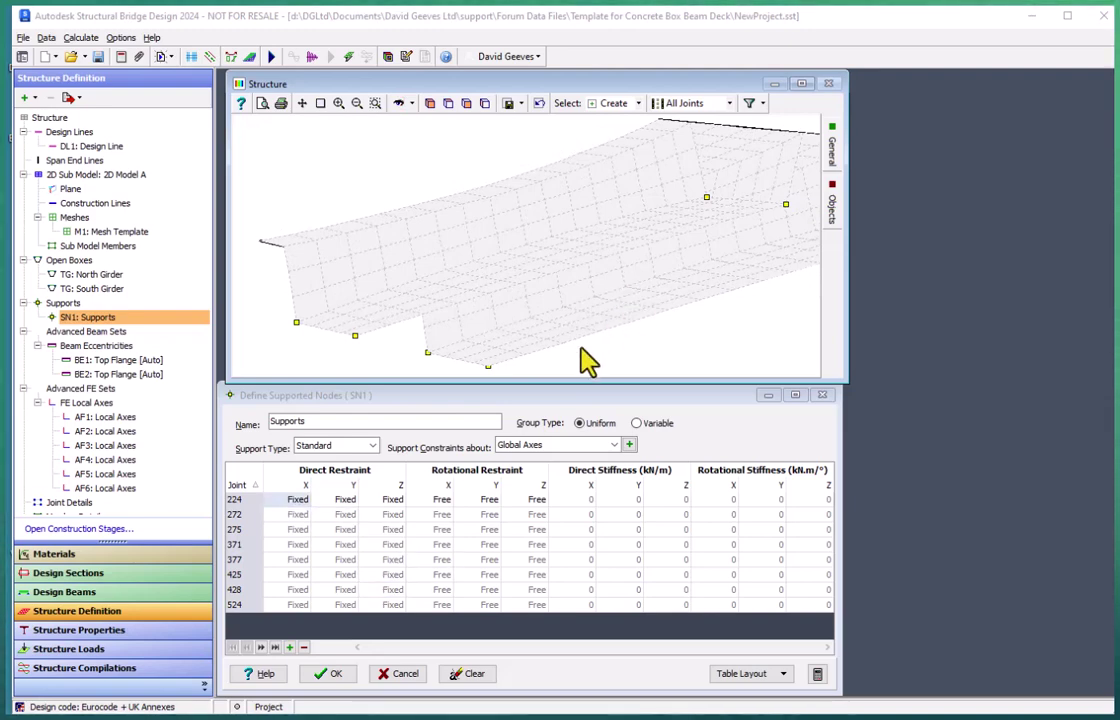
left_click(385, 502)
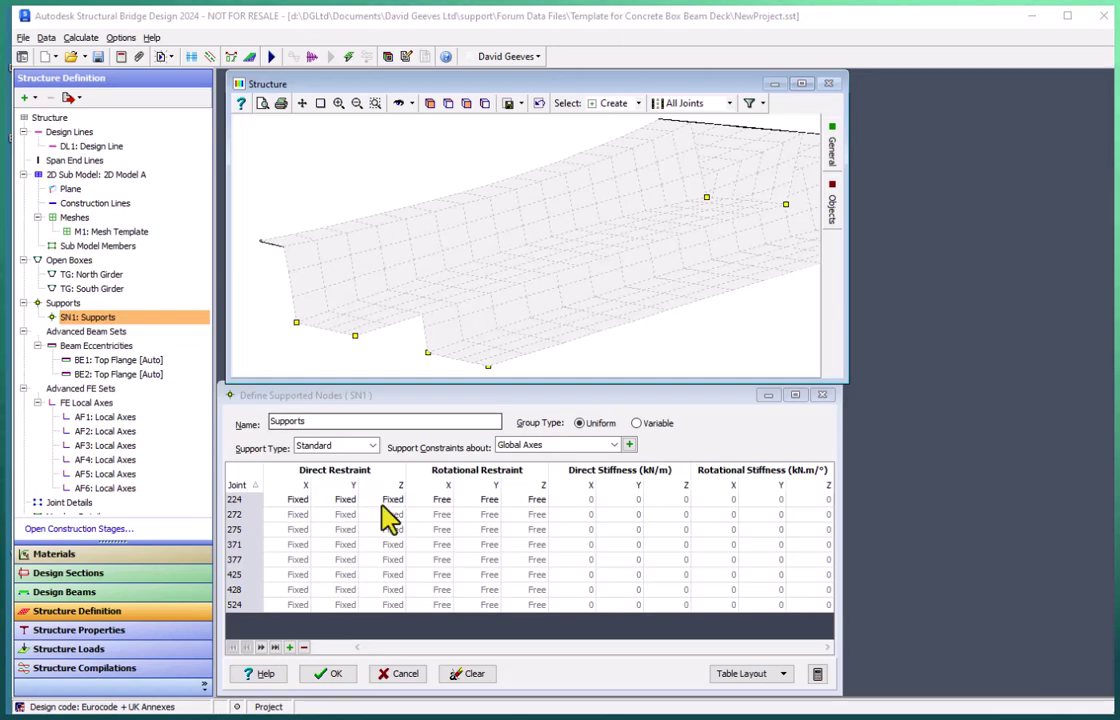
key("Escape")
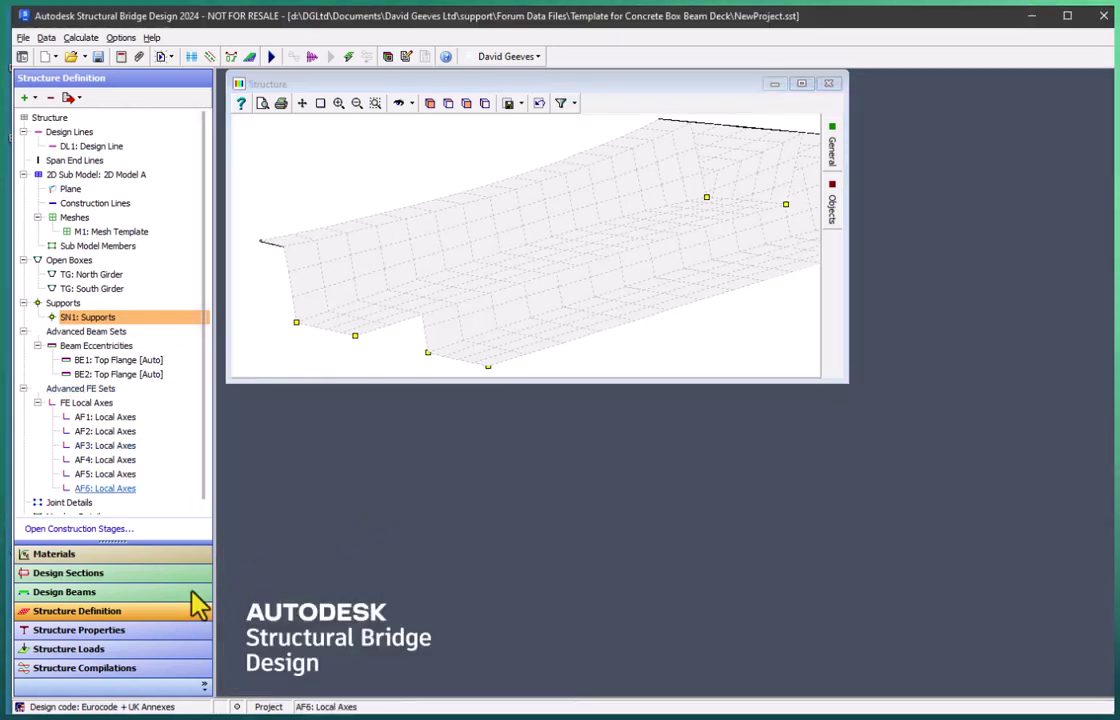
- Set the Web element material to C40/50 concrete
left_click(113, 632)
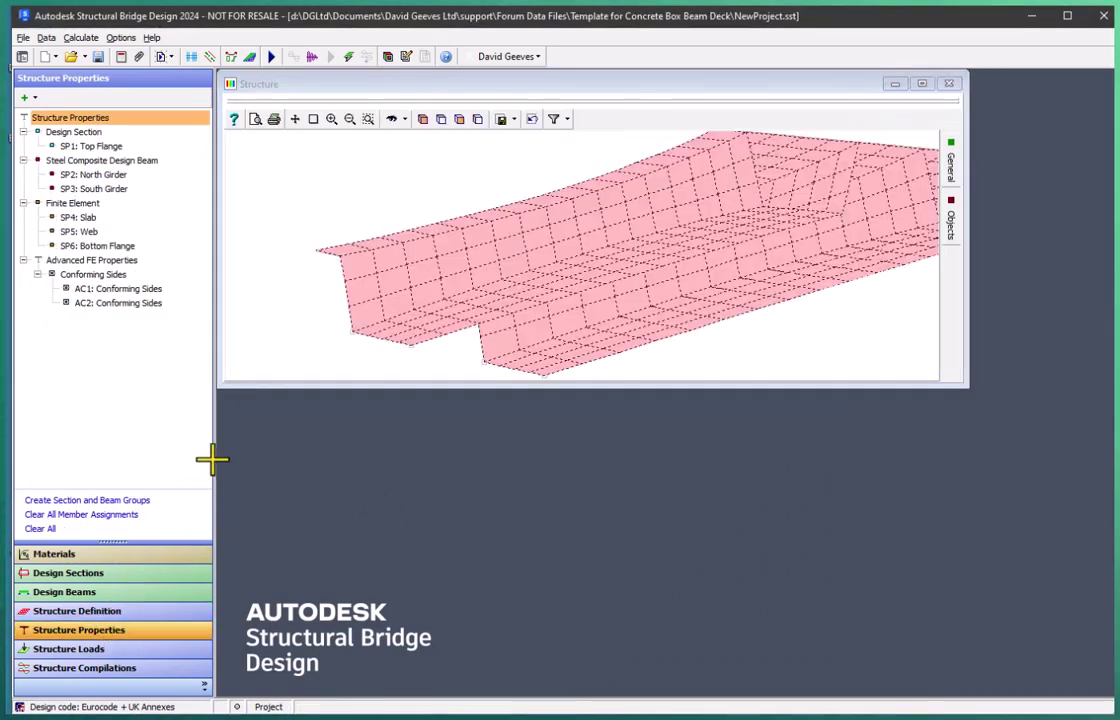
left_click(424, 120)
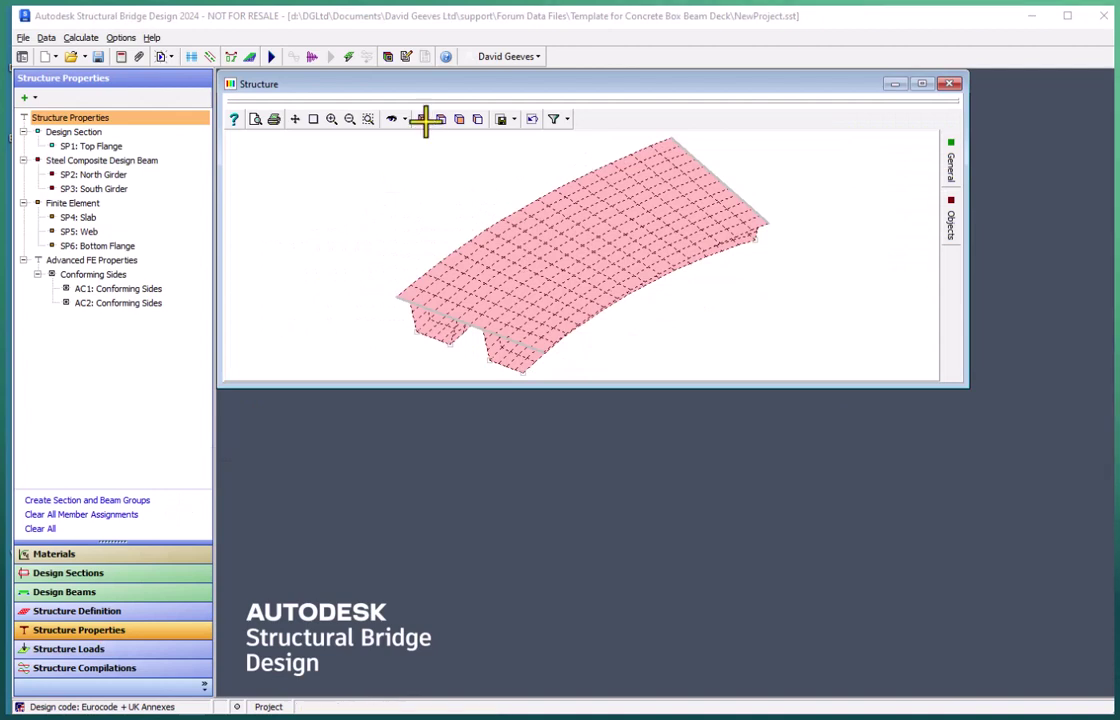
left_click(86, 234)
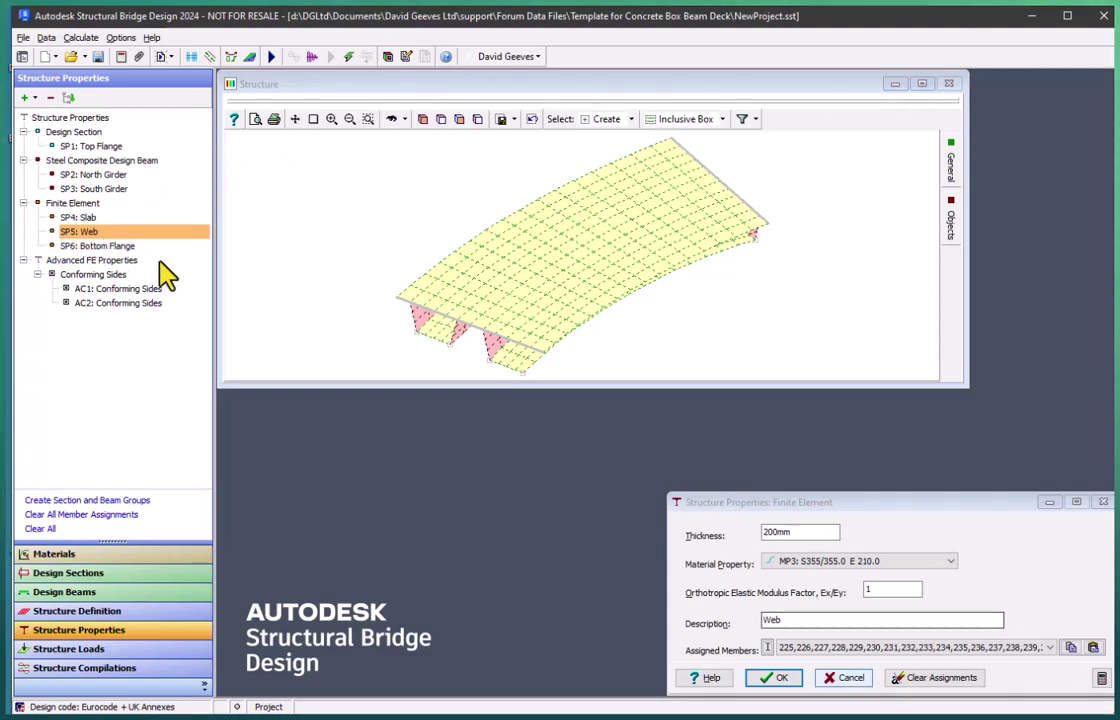
left_click(949, 562)
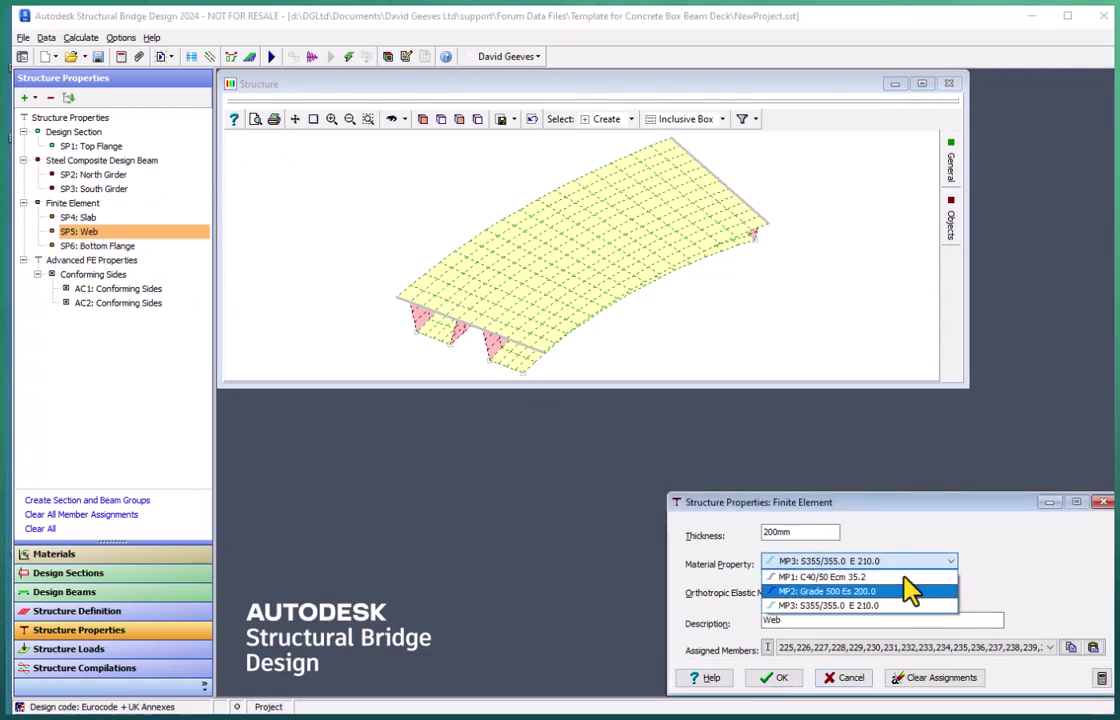
left_click(905, 577)
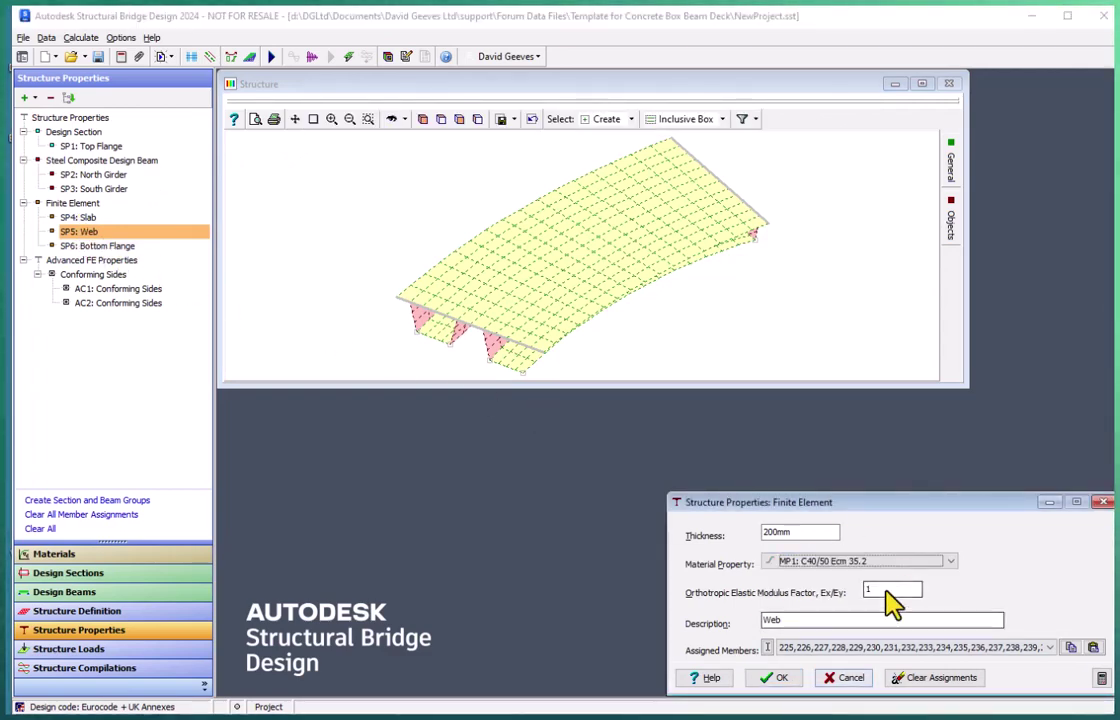
left_click(779, 679)
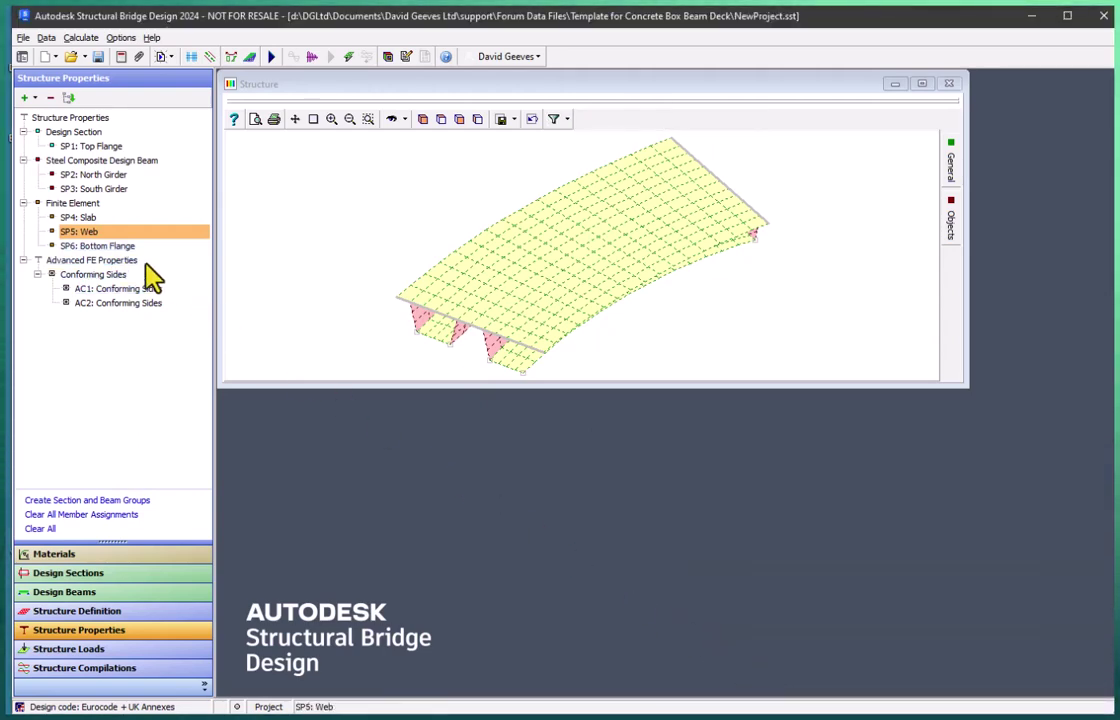
- Set the Bottom Flange material to MP1: C40/50 Ecm 35.2
double_click(118, 245)
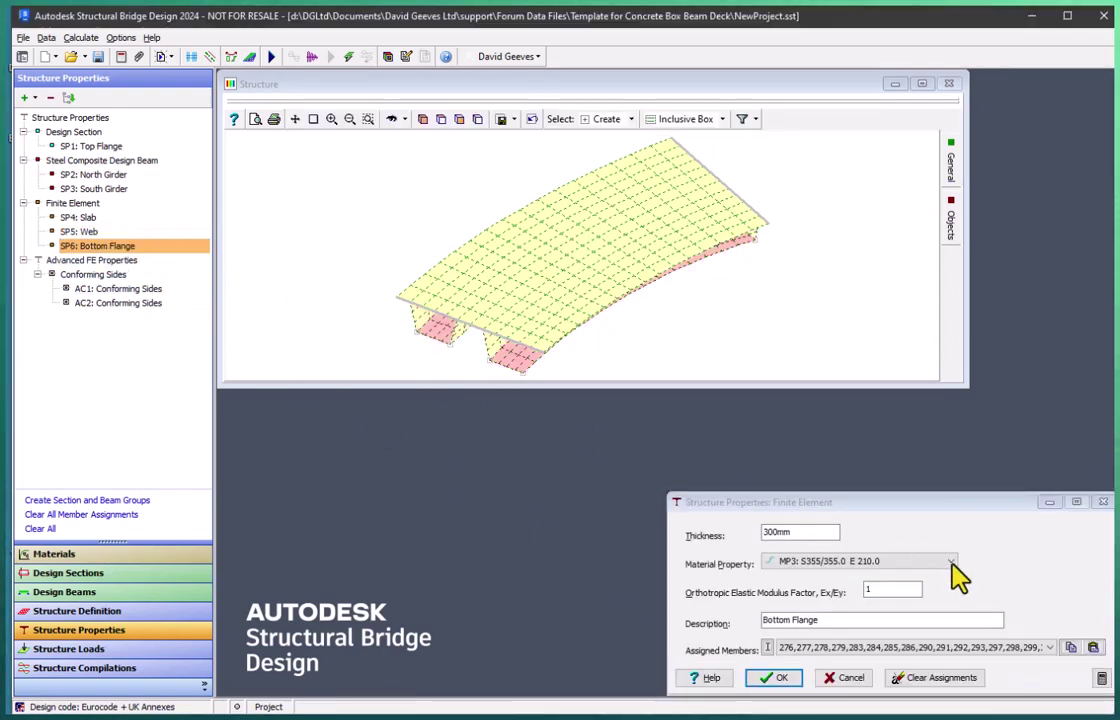
left_click(951, 563)
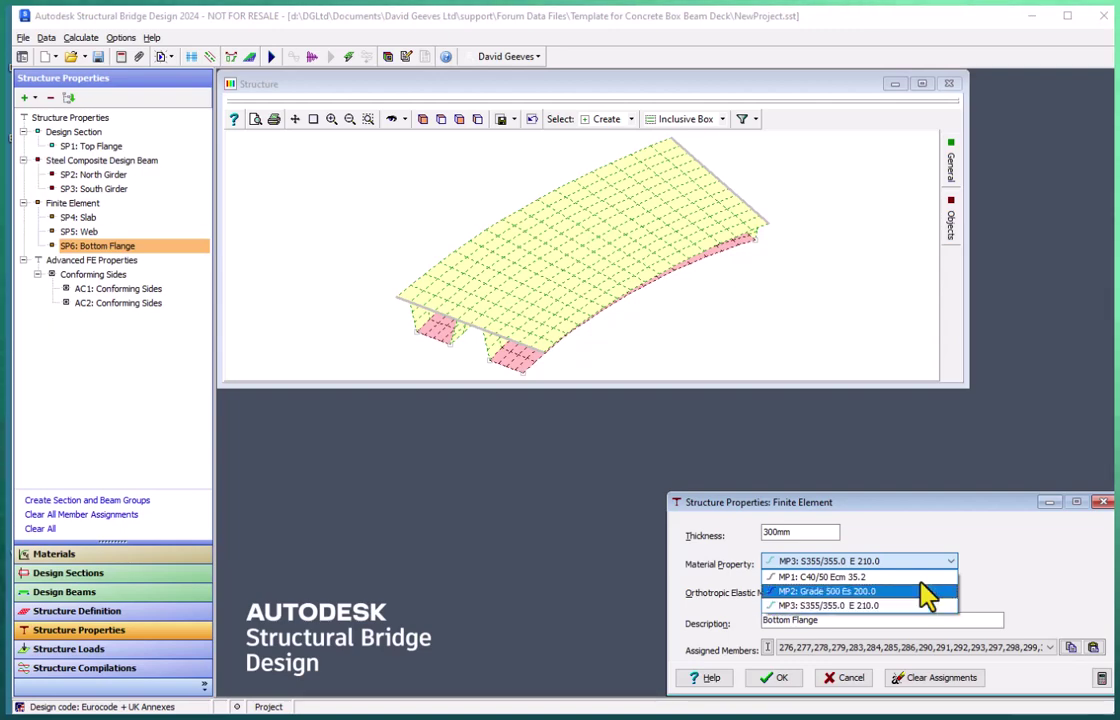
left_click(922, 578)
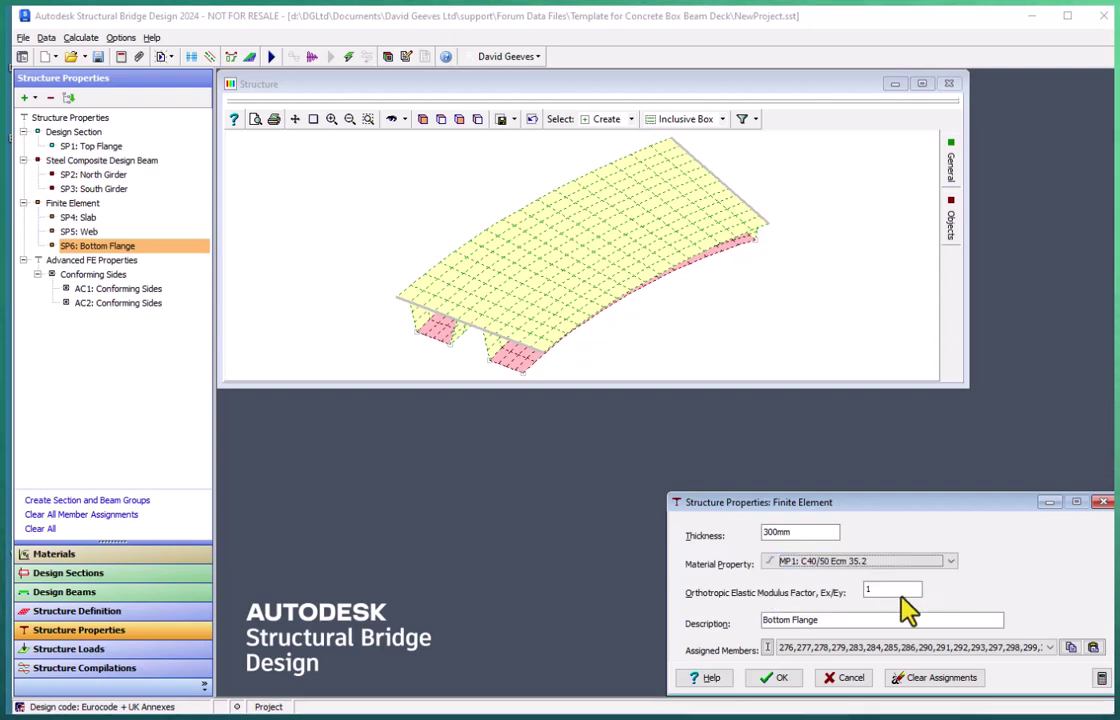
left_click(782, 678)
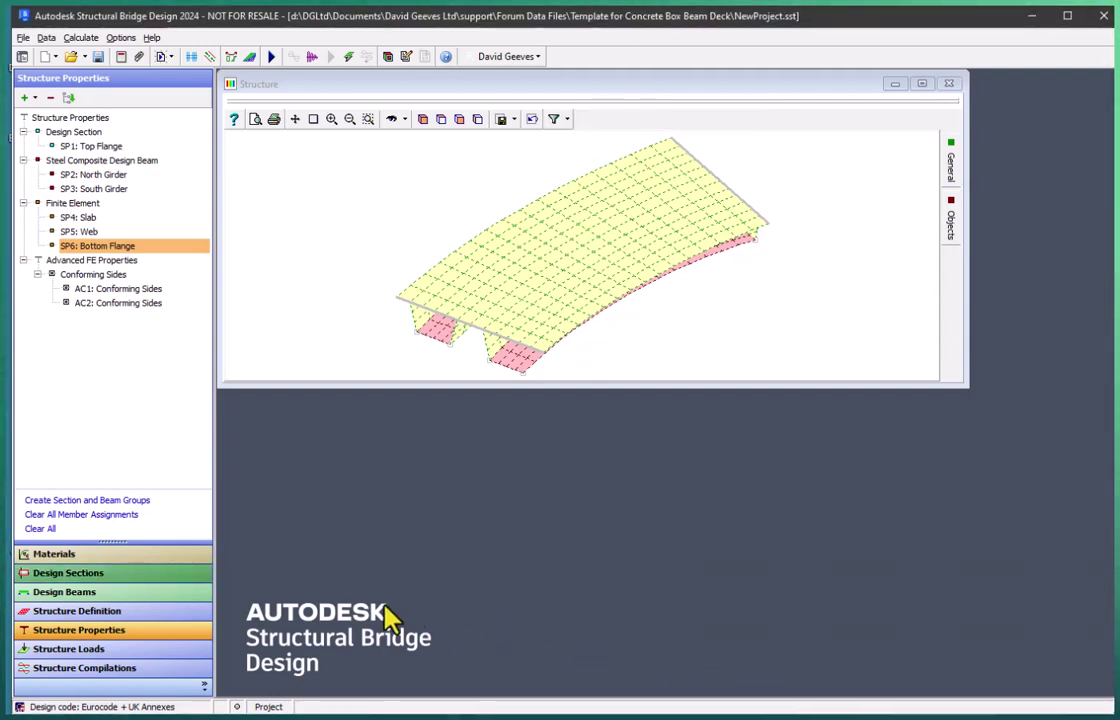
- Add a Finite Element External Load of Force/volume in Global Z with value -25
left_click(112, 650)
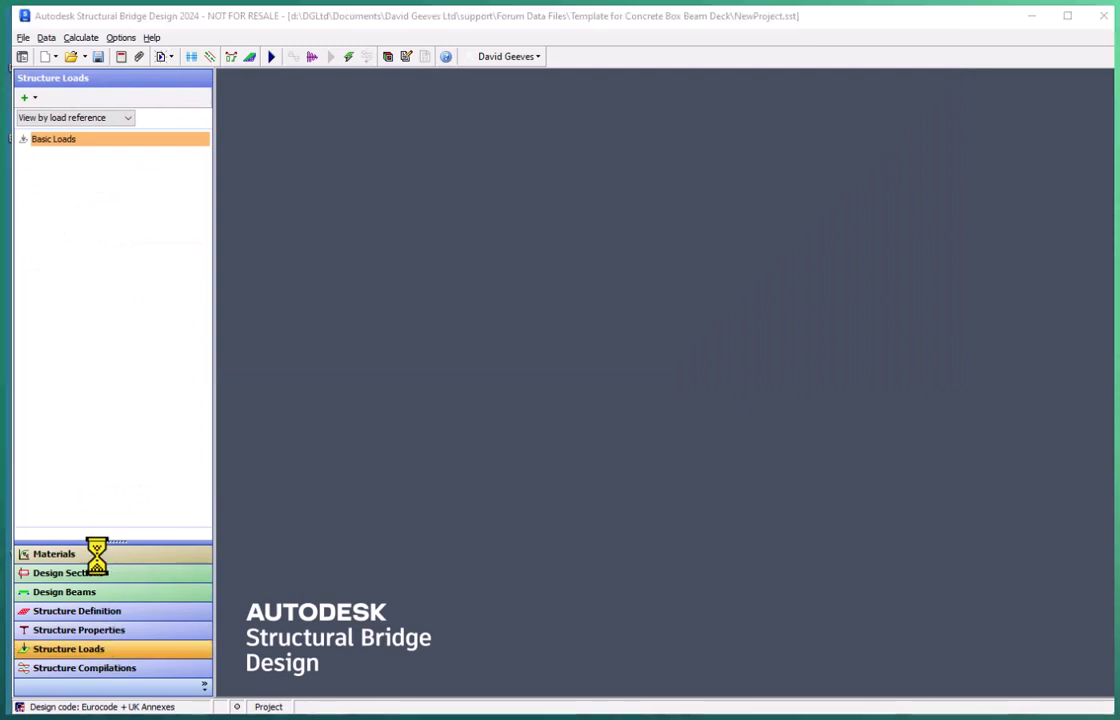
left_click(29, 100)
mouse_move(50, 168)
mouse_move(95, 172)
left_click(192, 182)
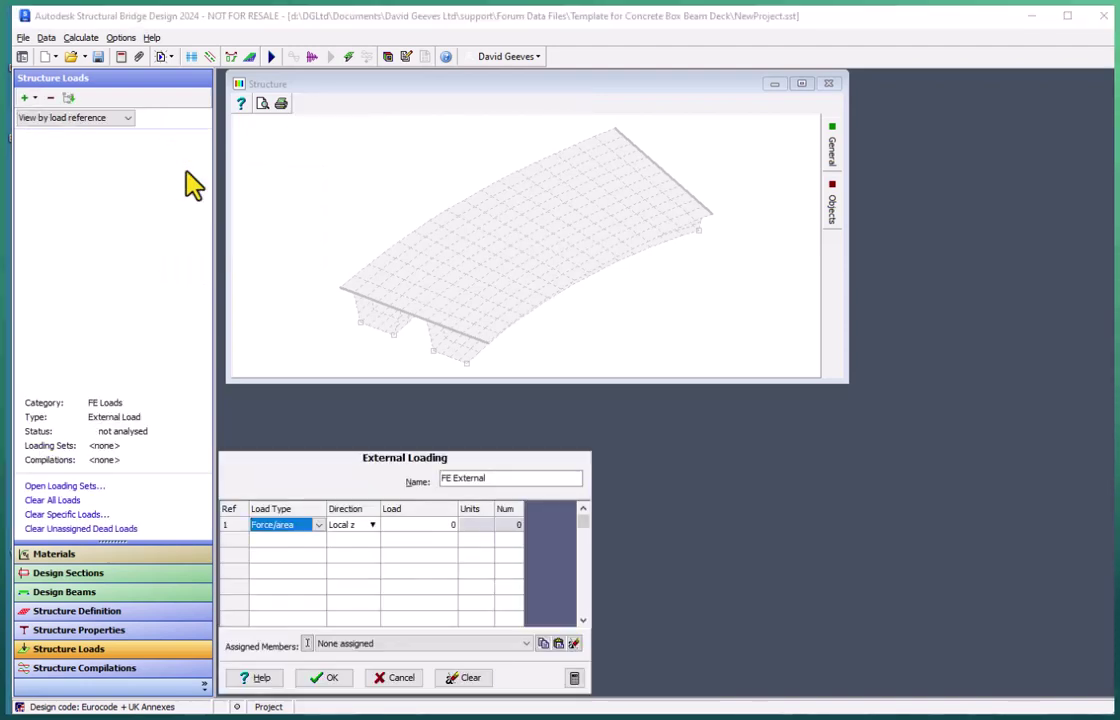
left_click(319, 526)
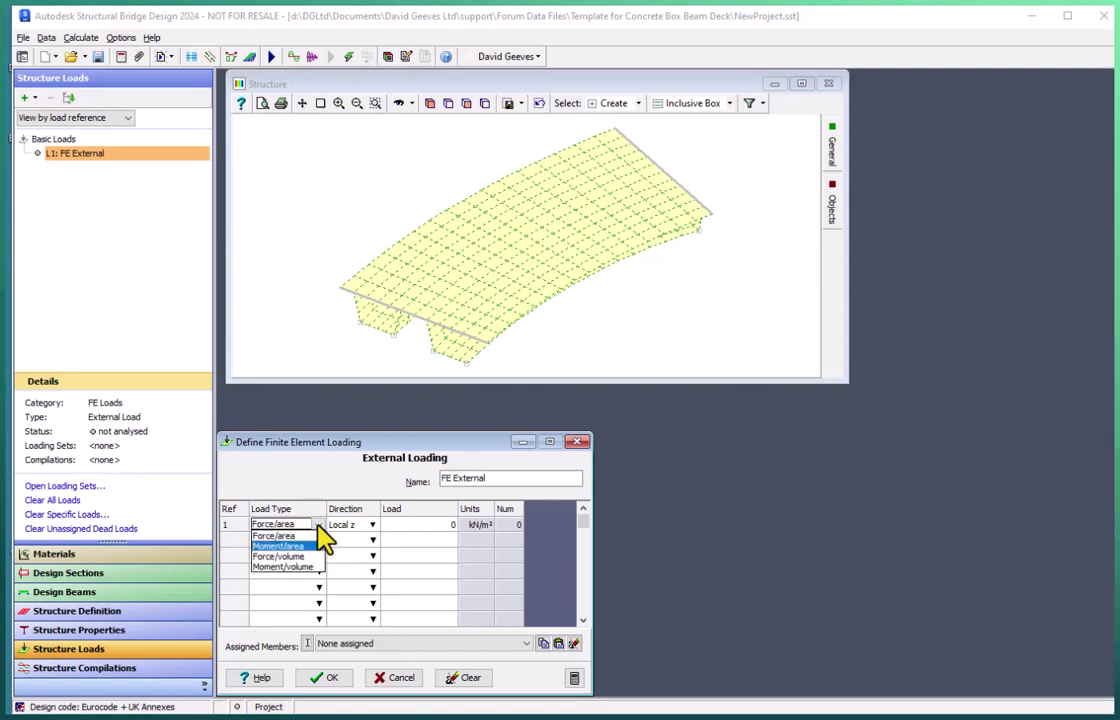
left_click(318, 557)
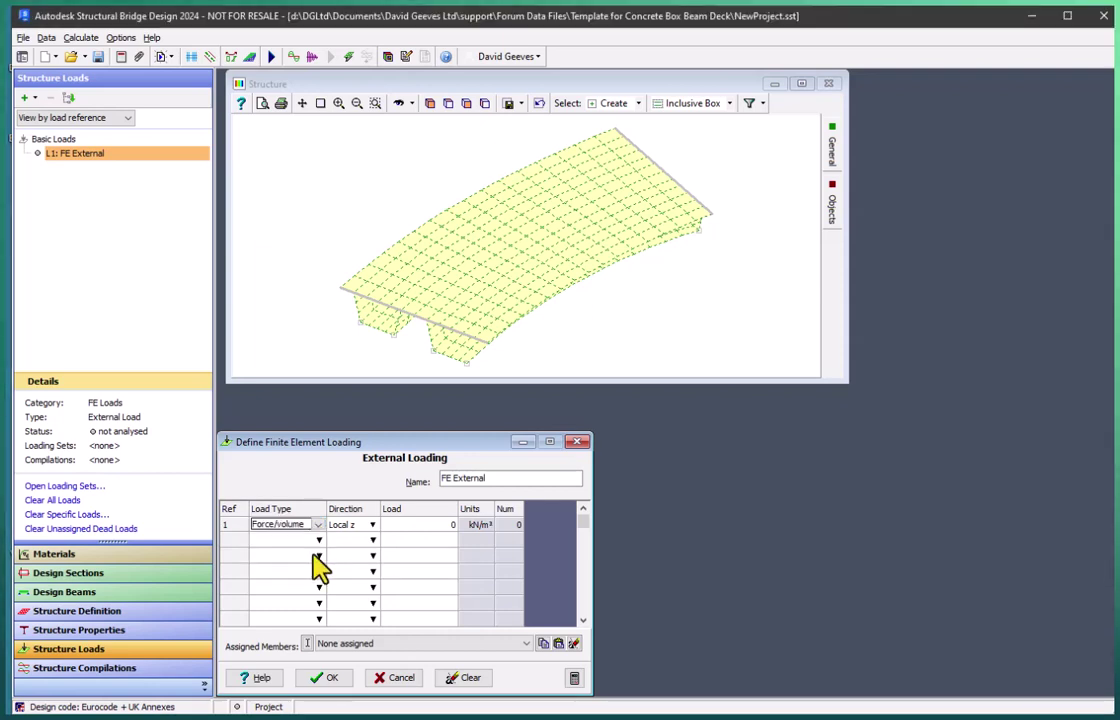
left_click(370, 527)
left_click(372, 525)
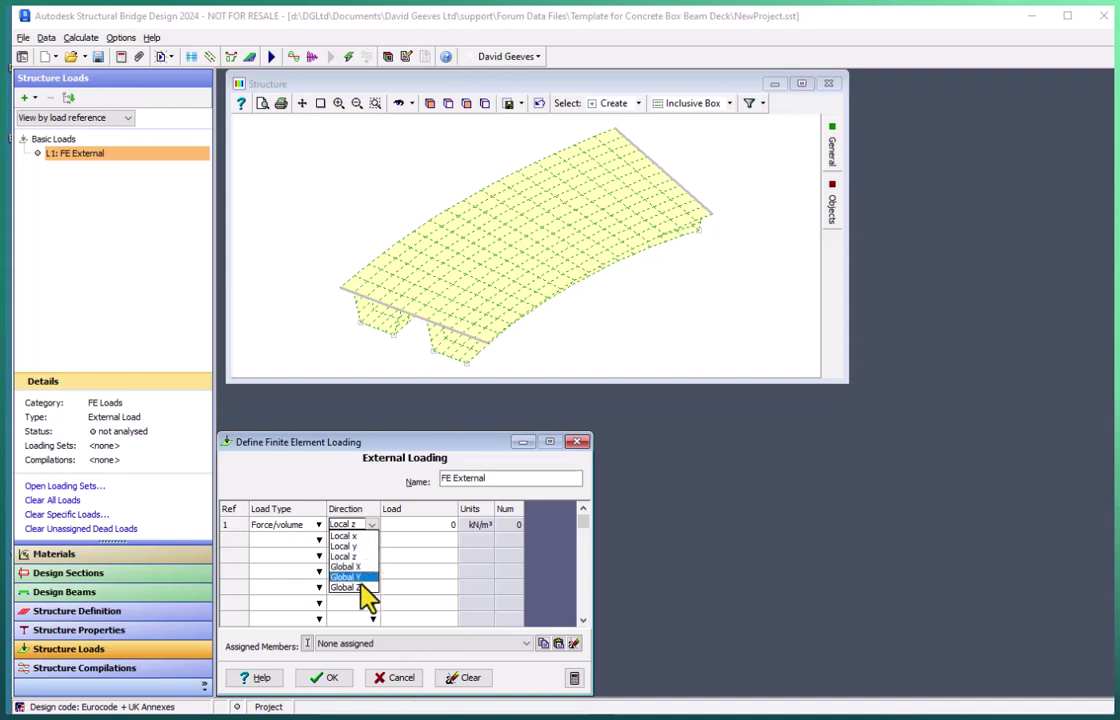
left_click(362, 588)
left_click(447, 535)
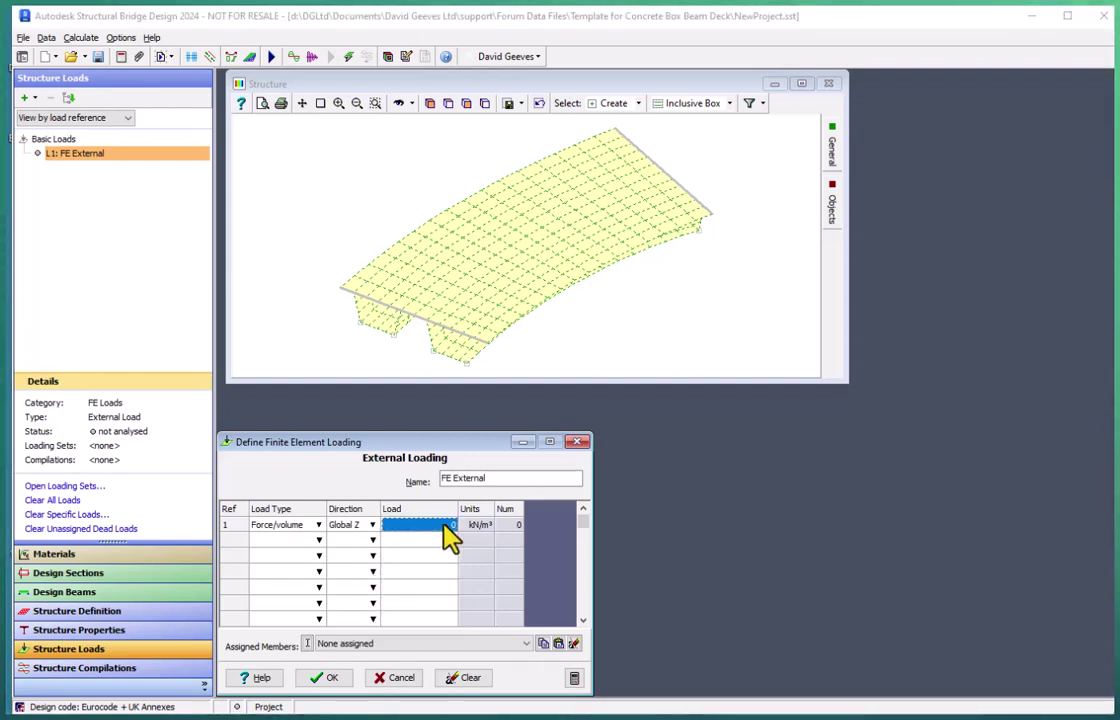
type("-")
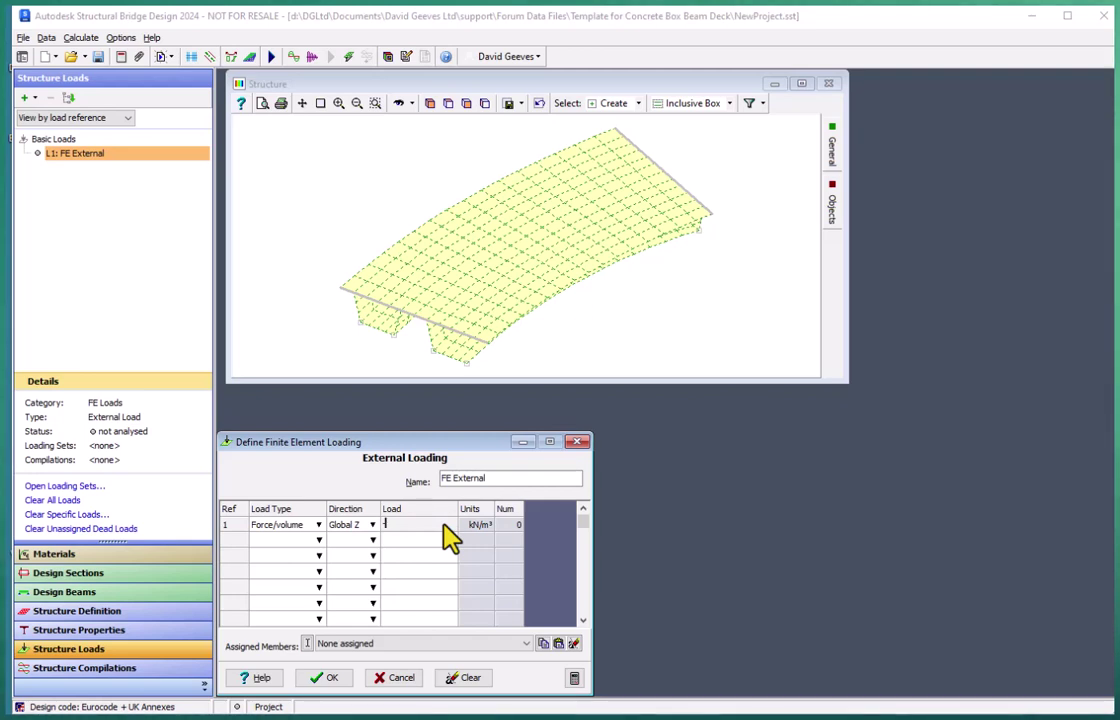
type("25")
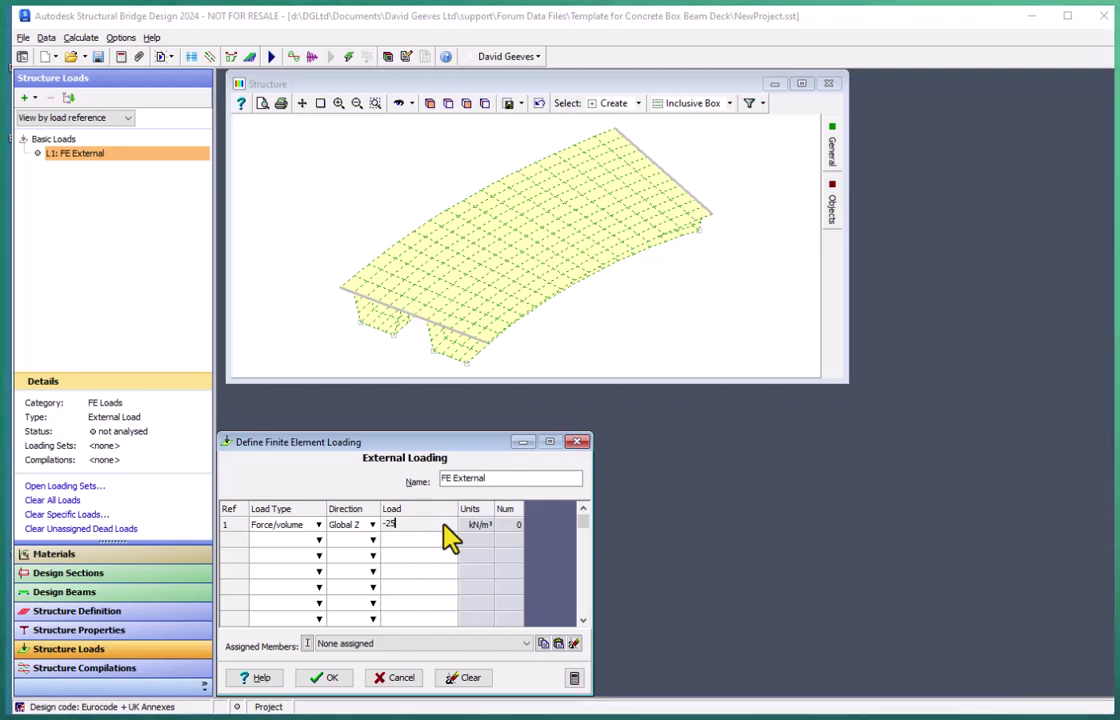
- Apply the load to all 512 deck elements by box-selection and confirm
left_click(541, 643)
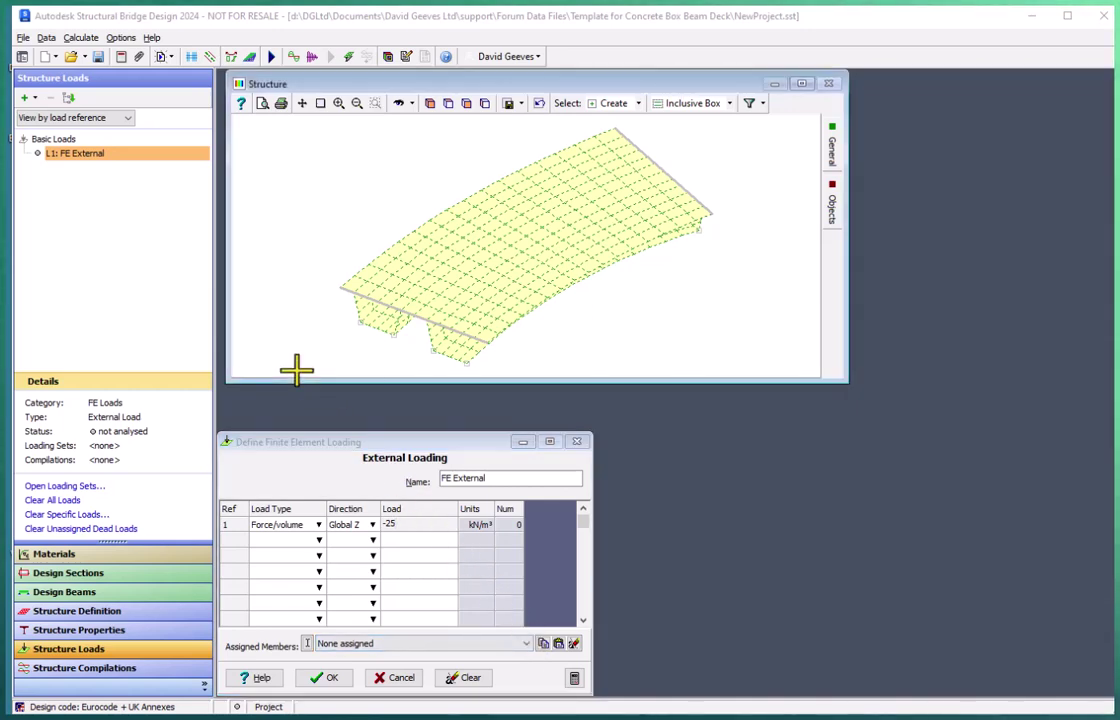
left_click_drag(297, 369, 718, 121)
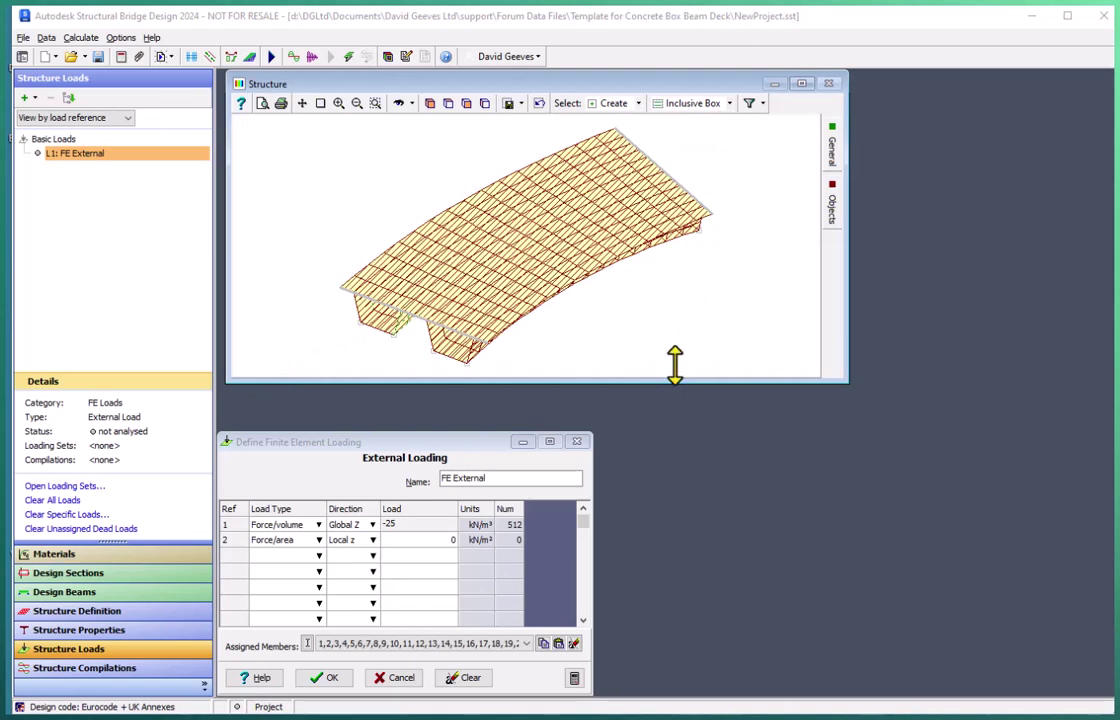
left_click(268, 540)
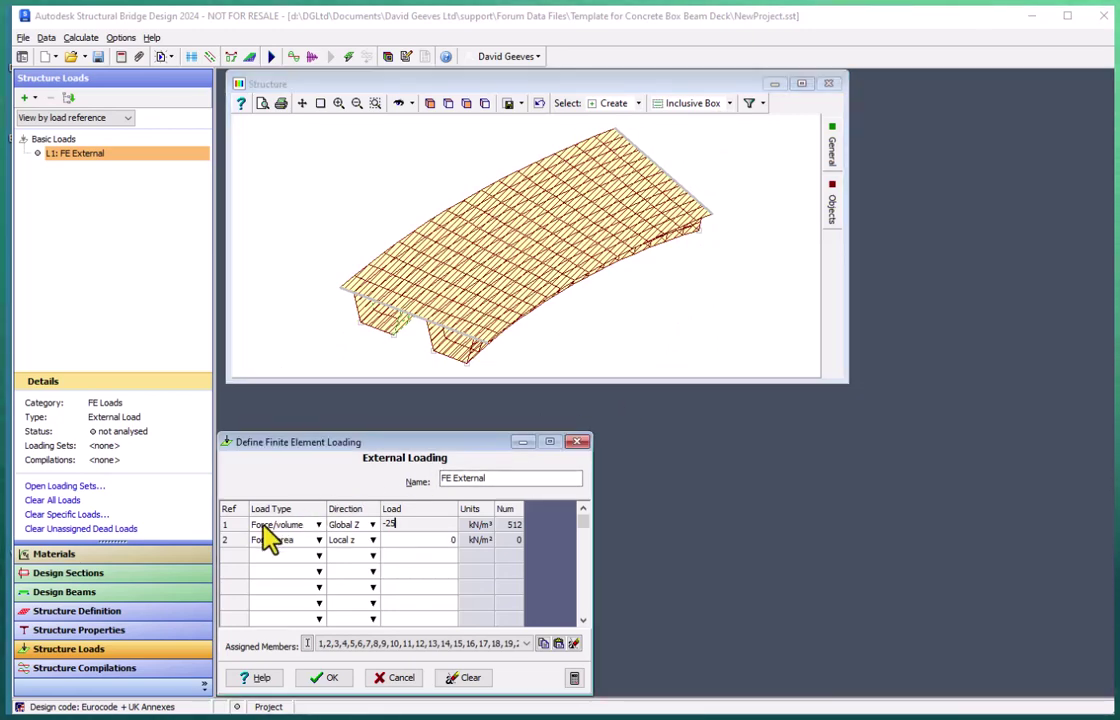
left_click(264, 526)
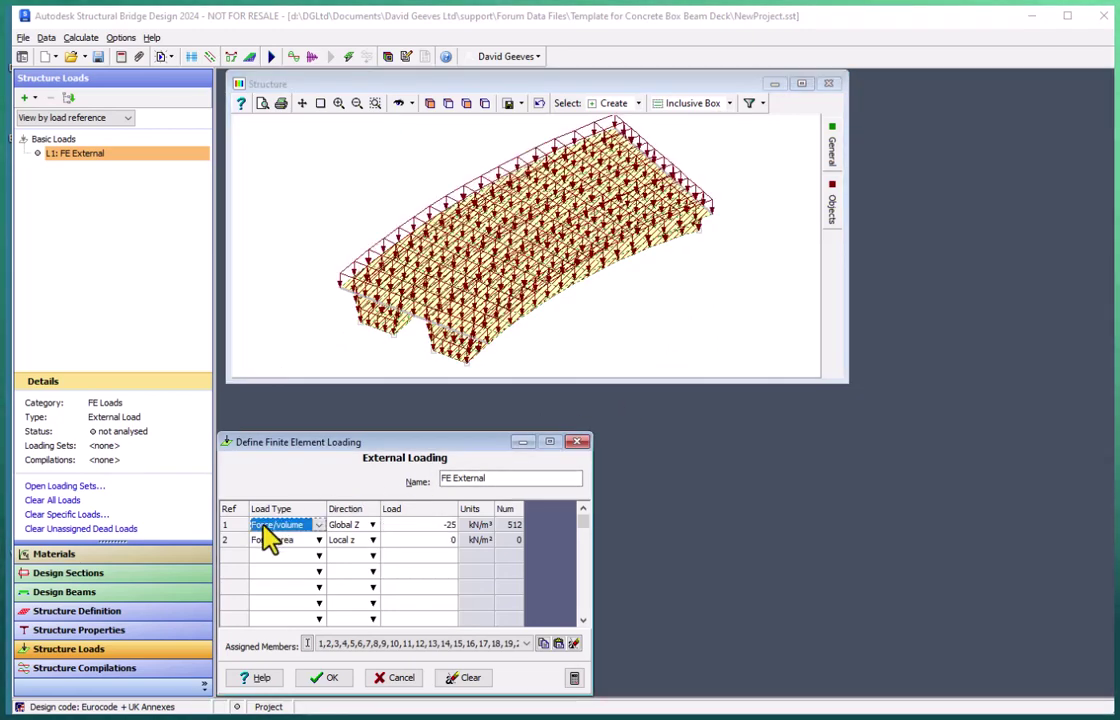
left_click(326, 680)
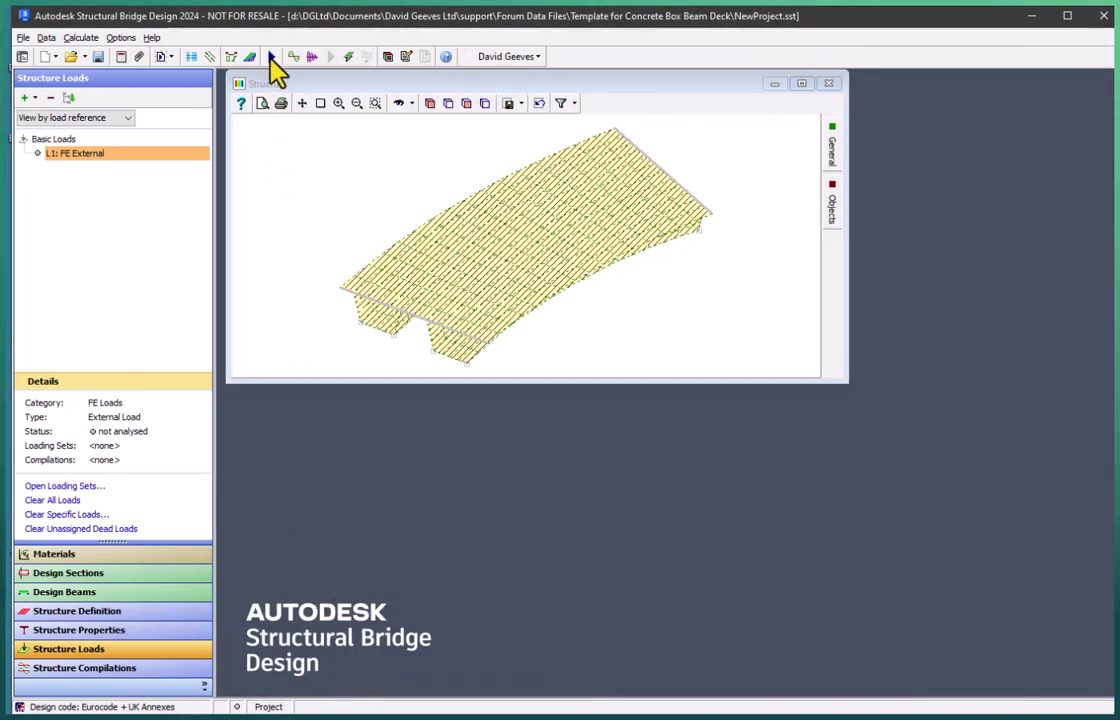
- Run the linear analysis and open the L1 joint displacement results
left_click(272, 58)
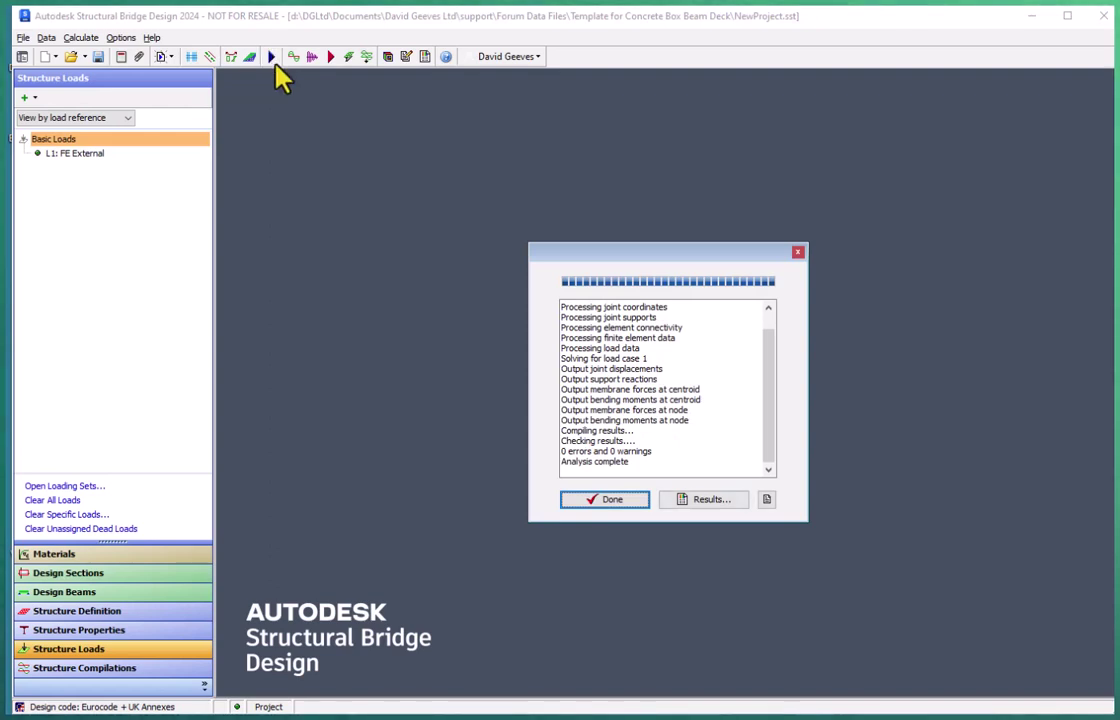
left_click(689, 499)
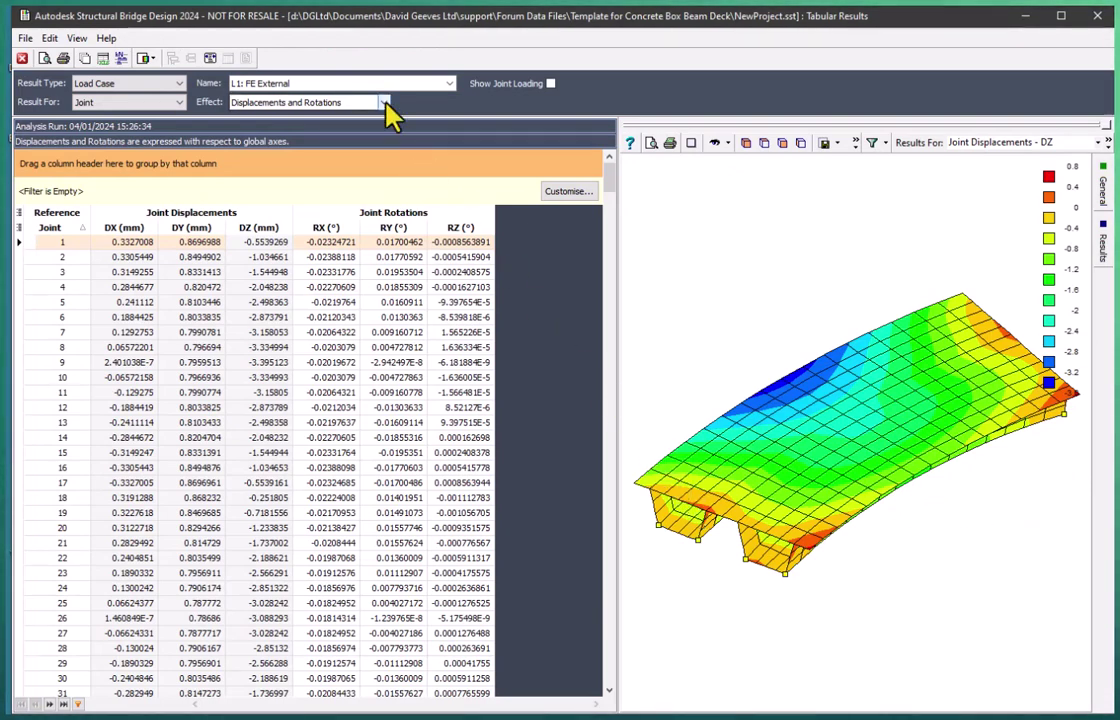
- Switch the result effect to Deflected Shape and animate the deck's deflection
left_click(385, 102)
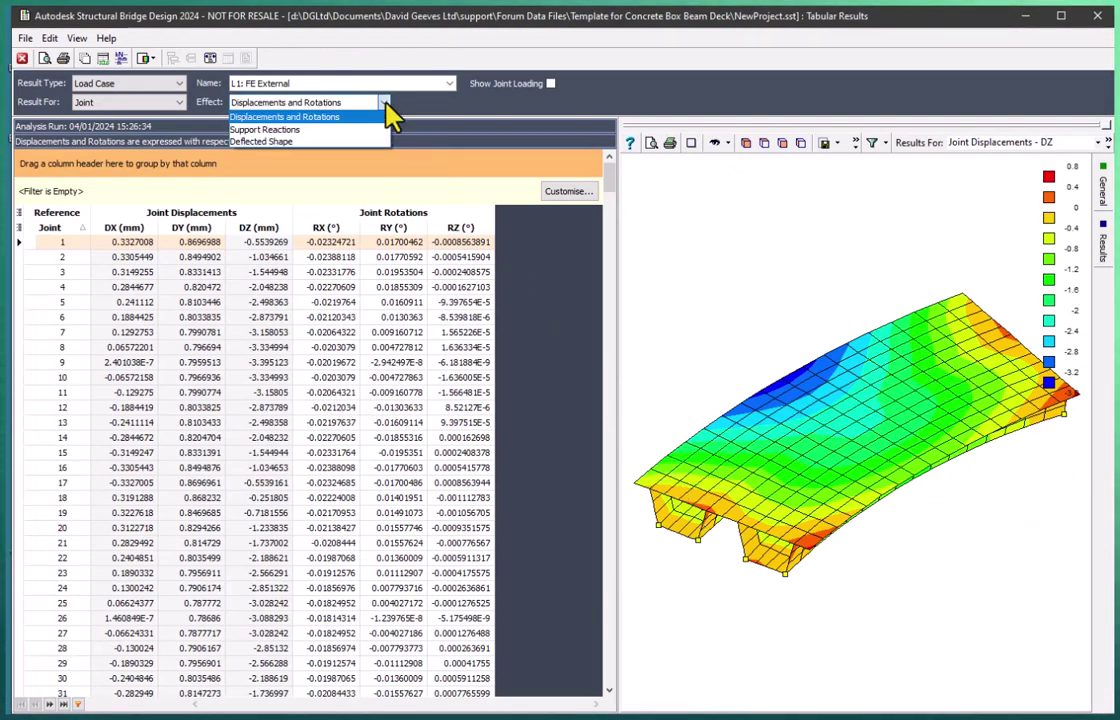
key("Down")
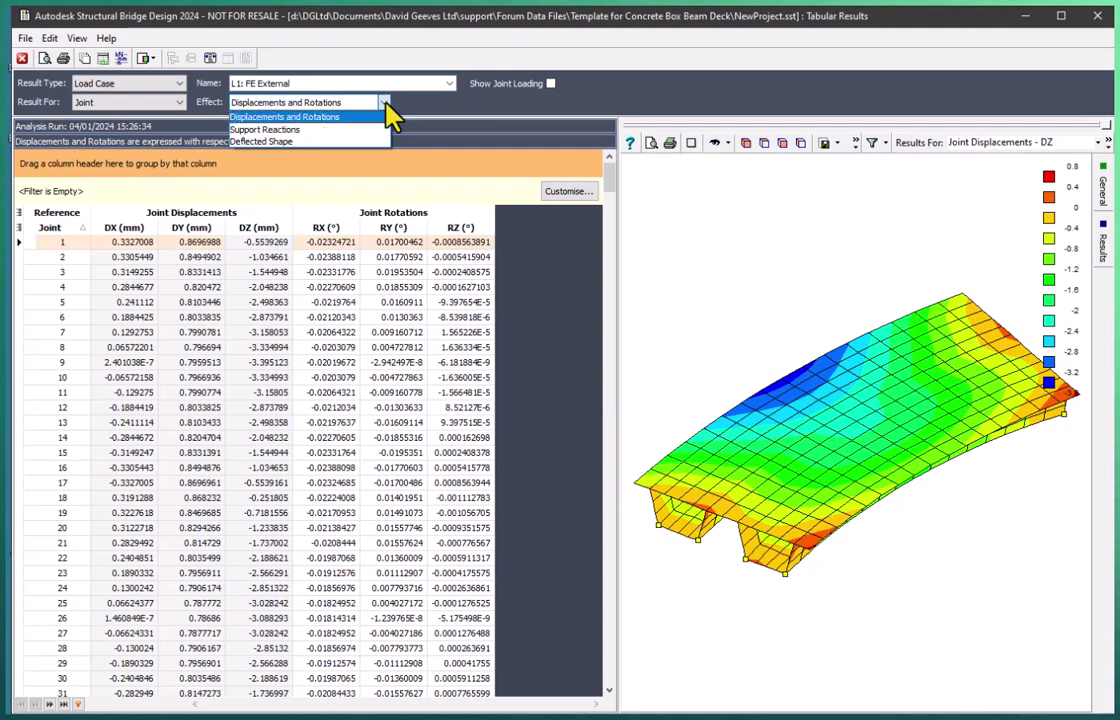
left_click(362, 143)
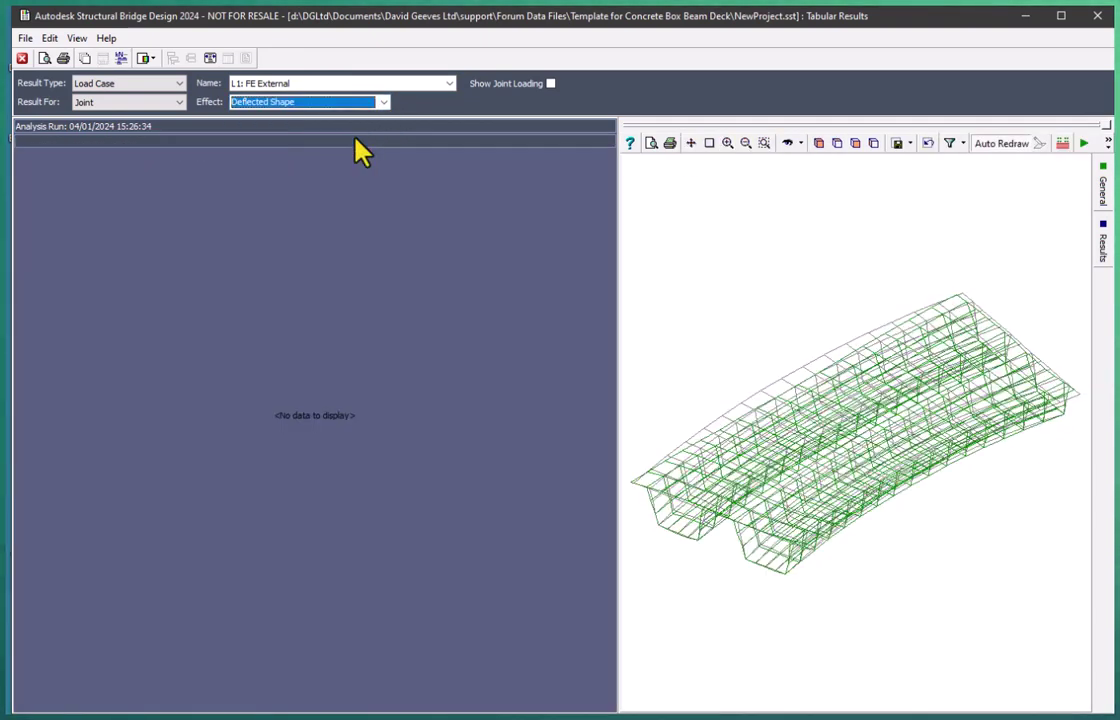
left_click(1085, 144)
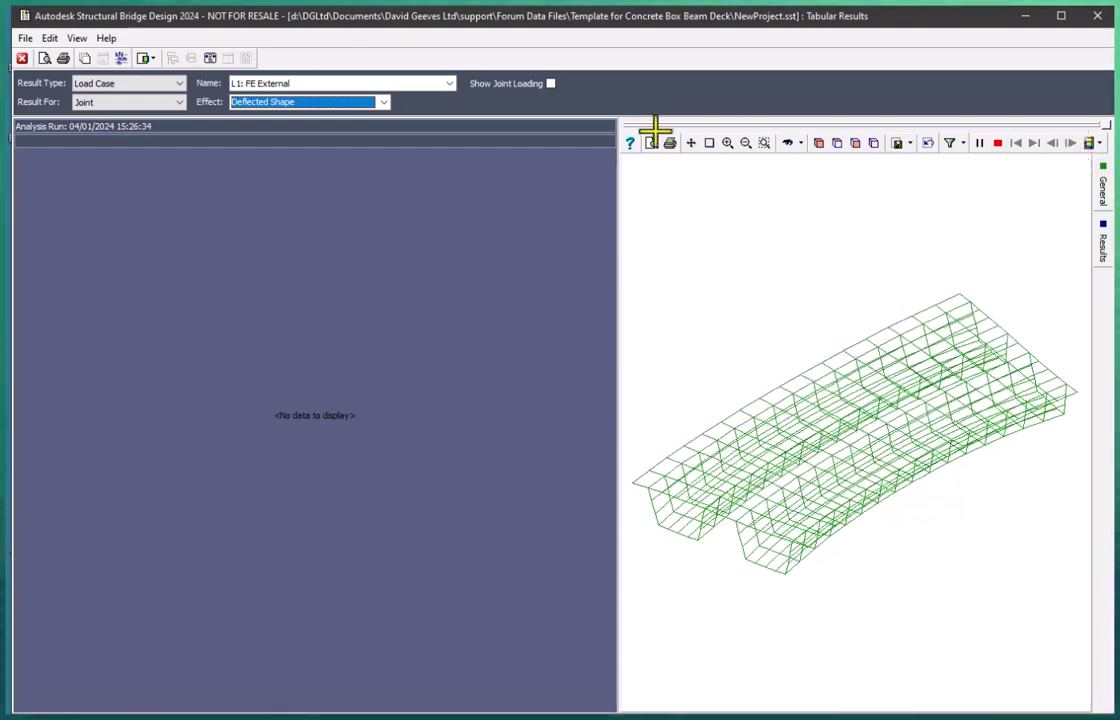
- Show virtual member end forces and moments for L1 and plot My along the girders
left_click(179, 102)
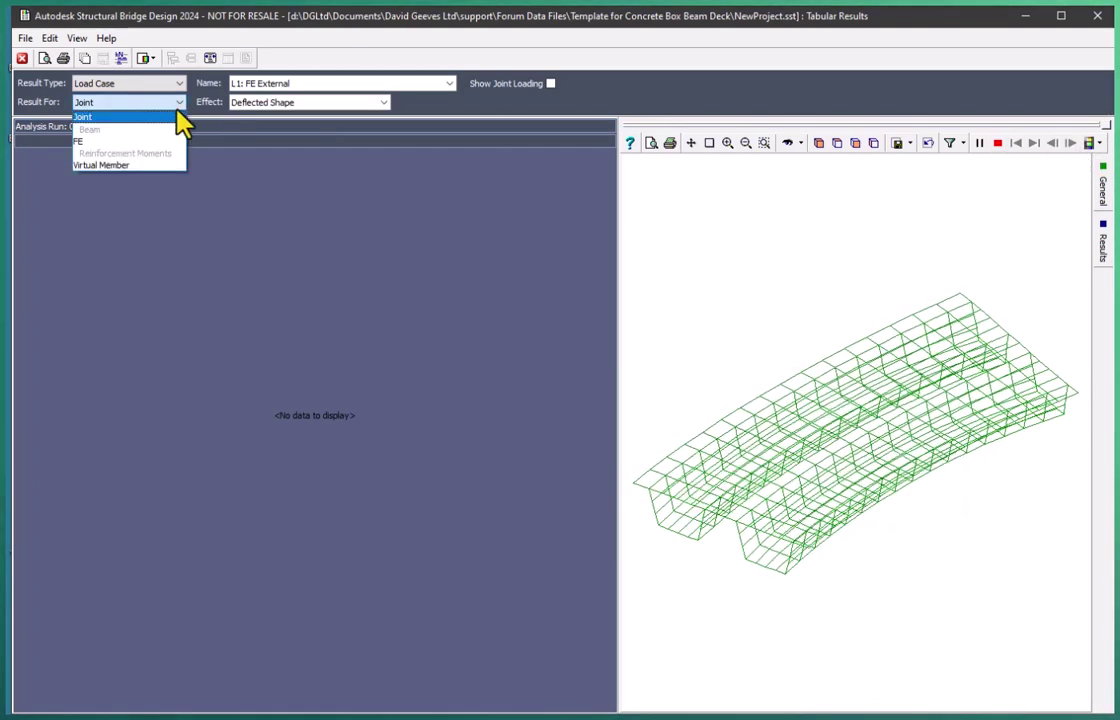
left_click(152, 165)
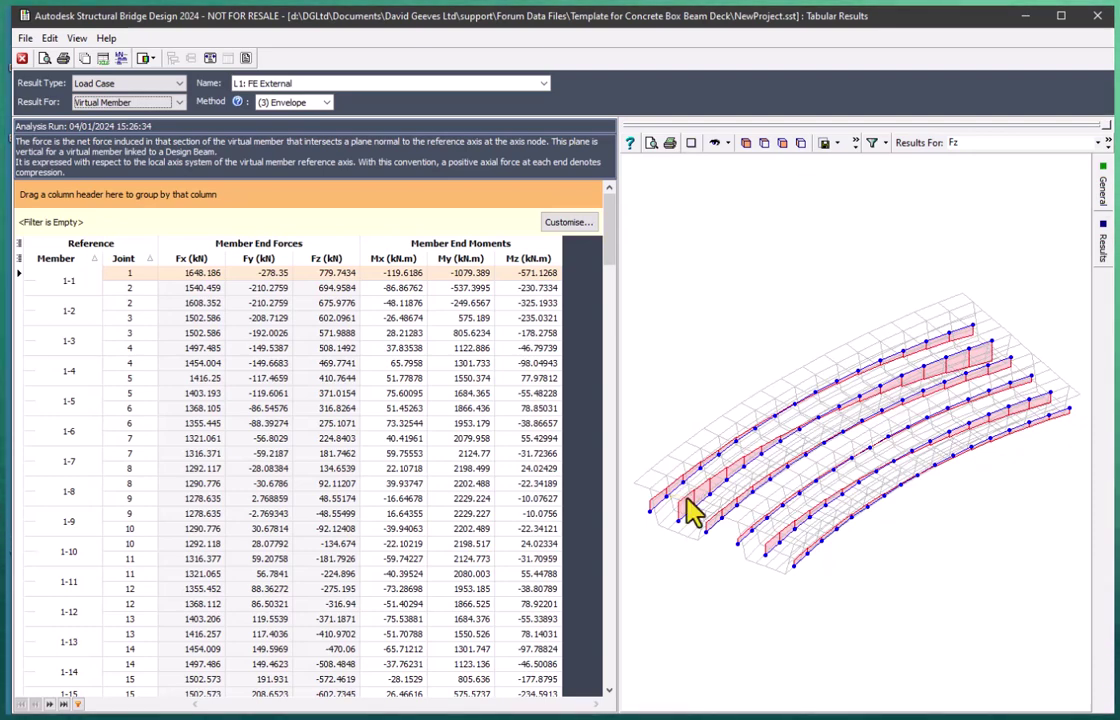
left_click(462, 274)
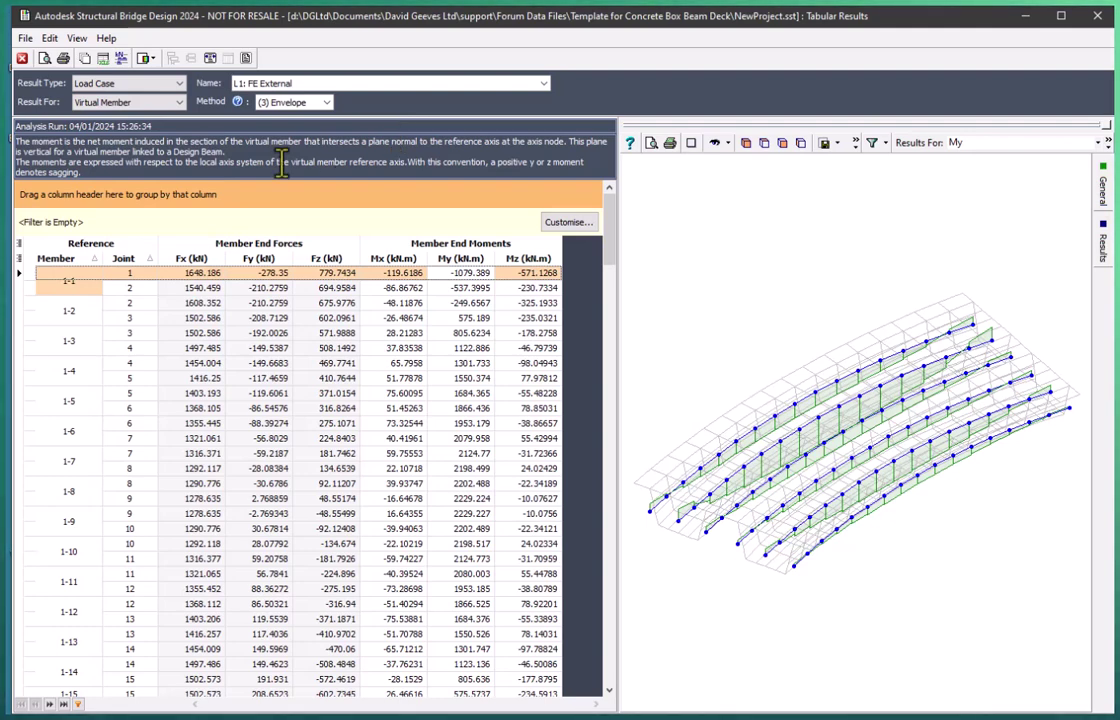
- Close Tabular Results to return to the Structure Loads view of the meshed curved deck
left_click(184, 103)
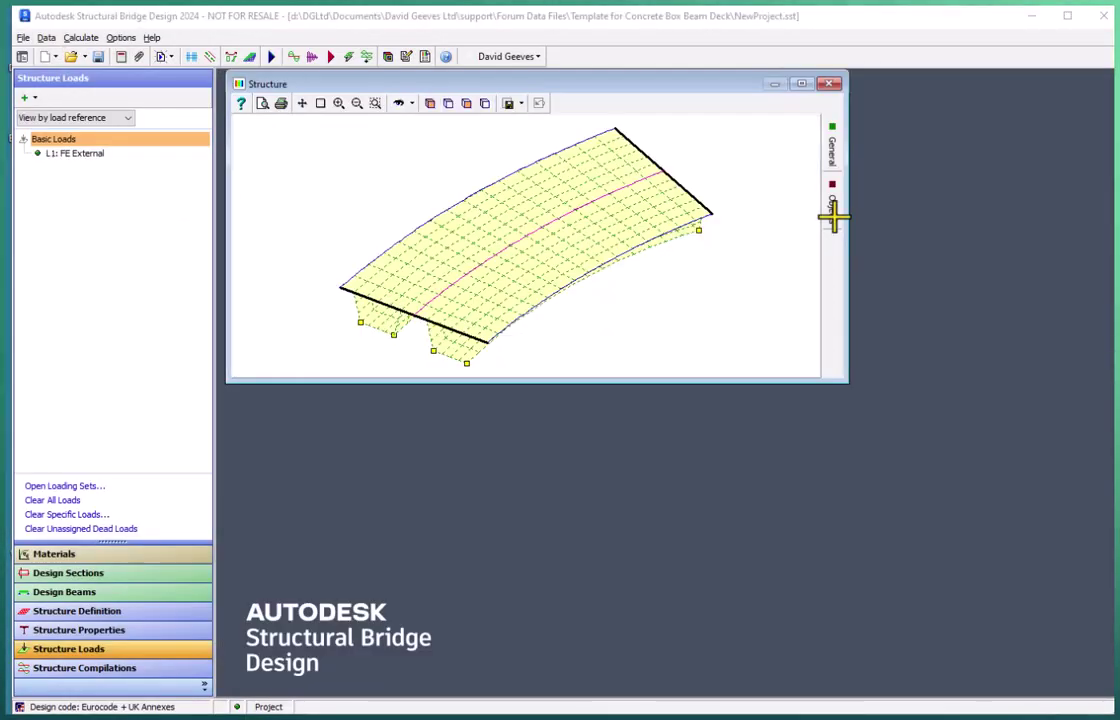
mouse_move(833, 215)
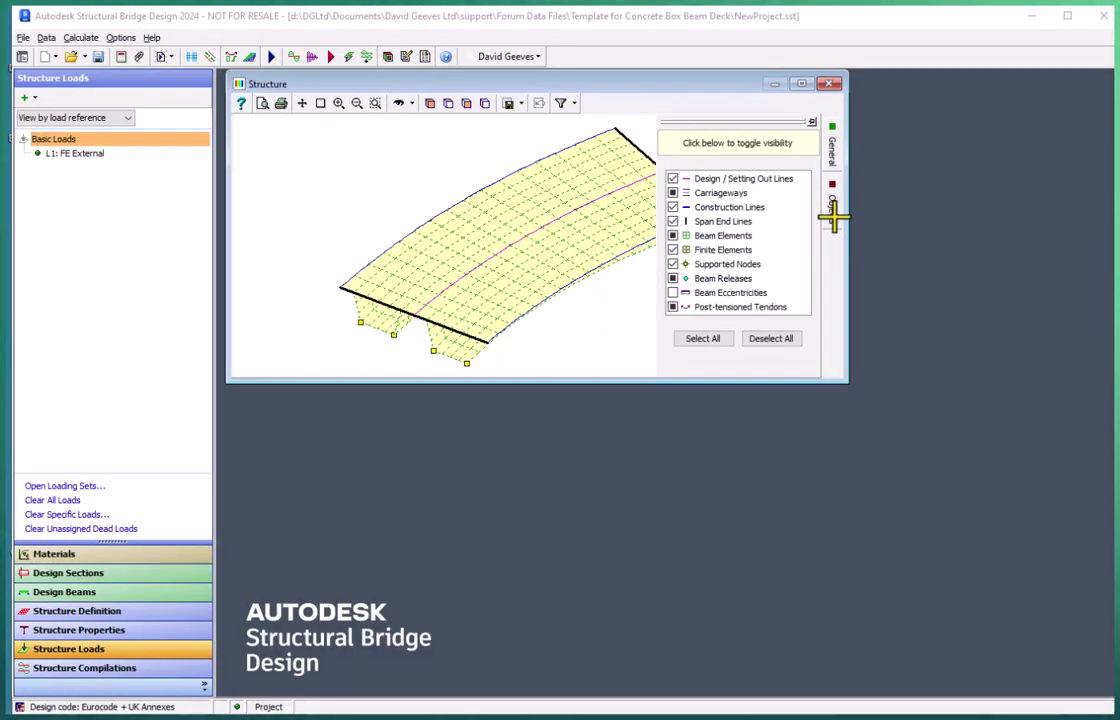